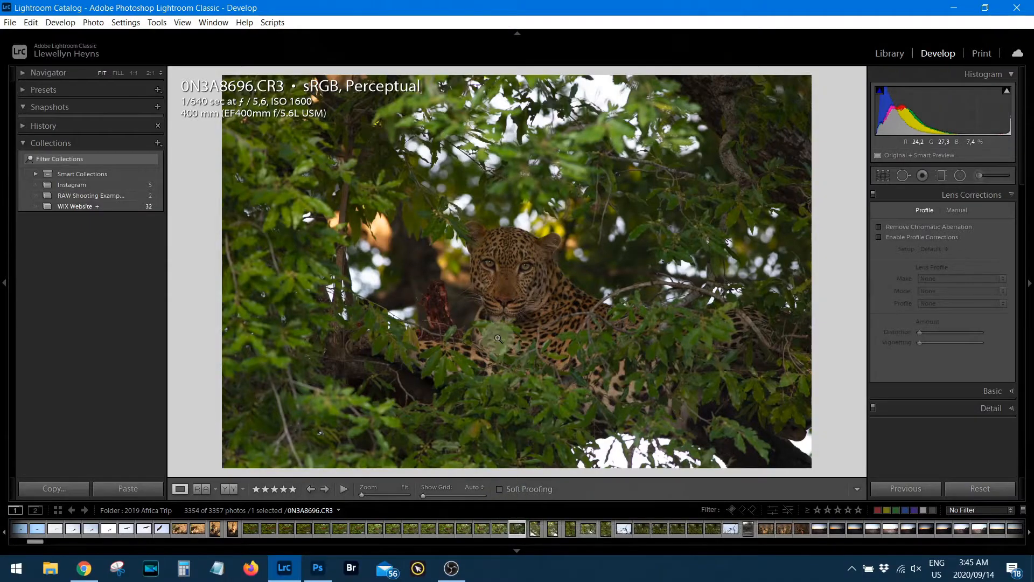
Examine the leopard photo in full-screen view, including a close-up of both eyes, and return to the editing workspace.
key(f)
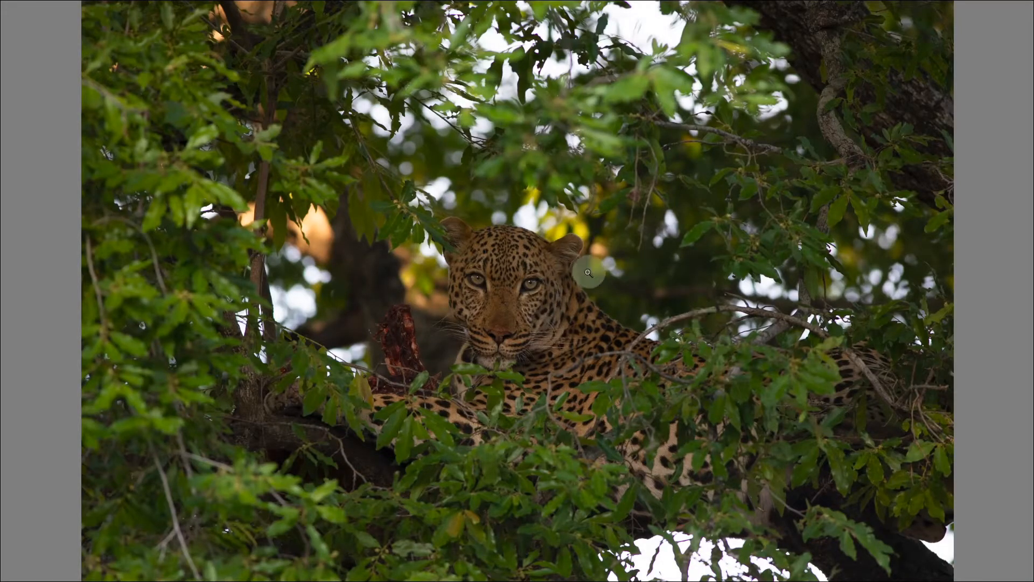
click(505, 282)
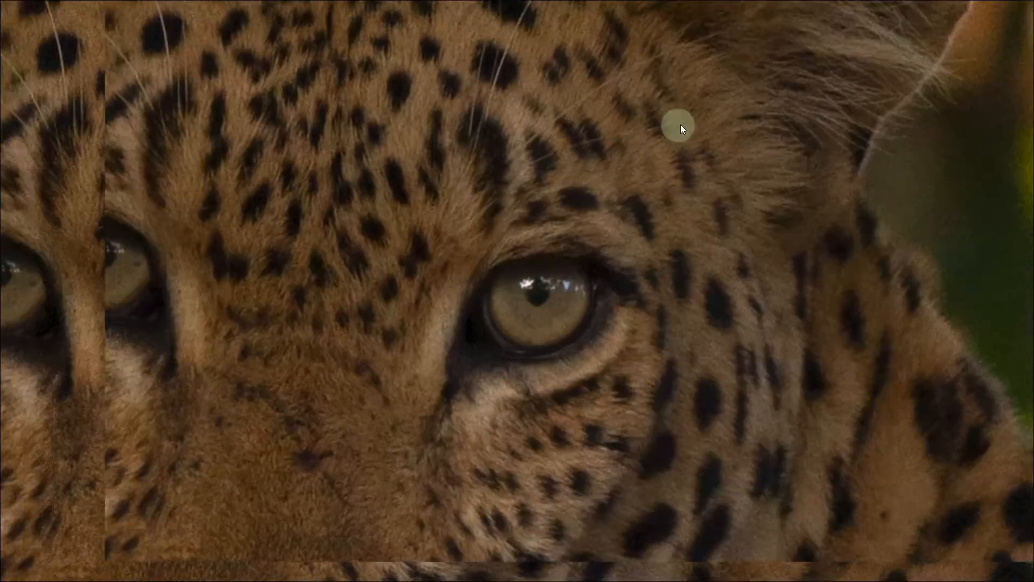
drag(681, 124, 813, 122)
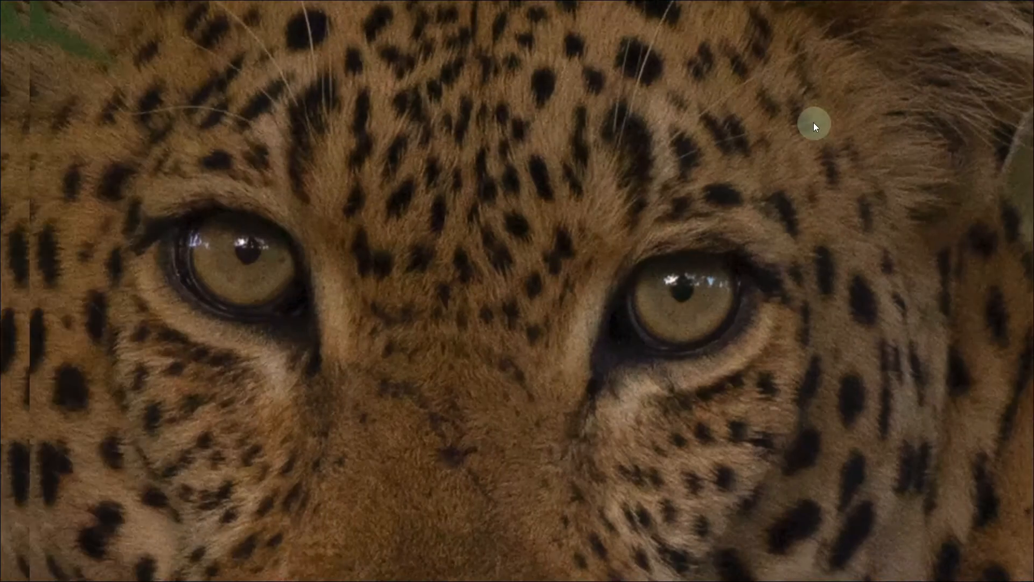
drag(666, 295, 686, 289)
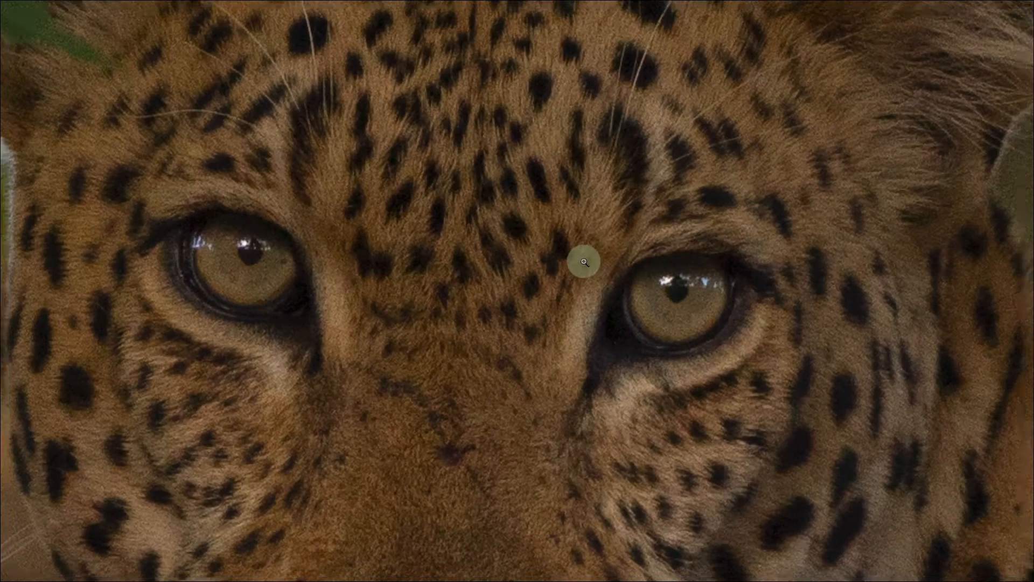
click(582, 262)
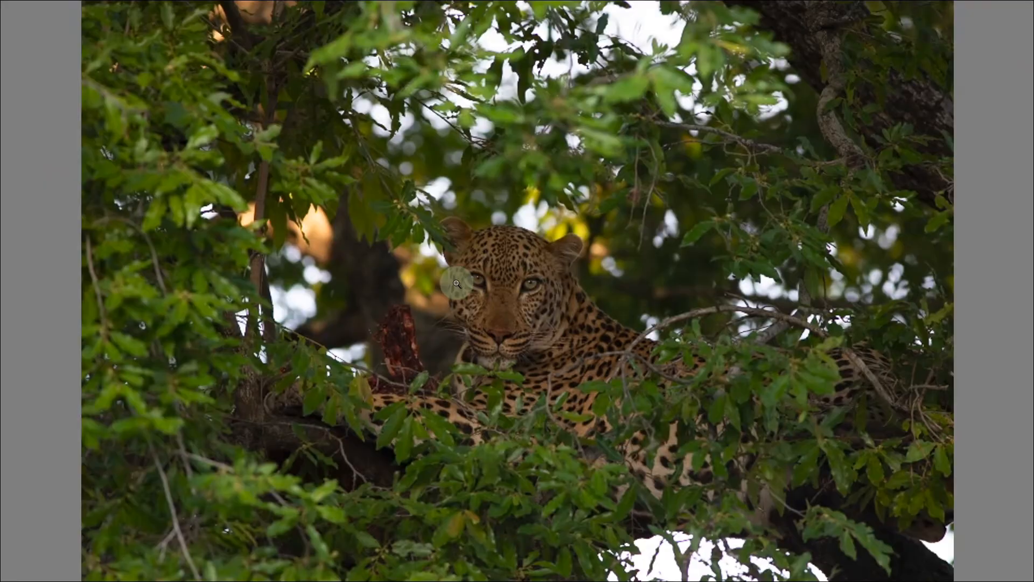
key(Escape)
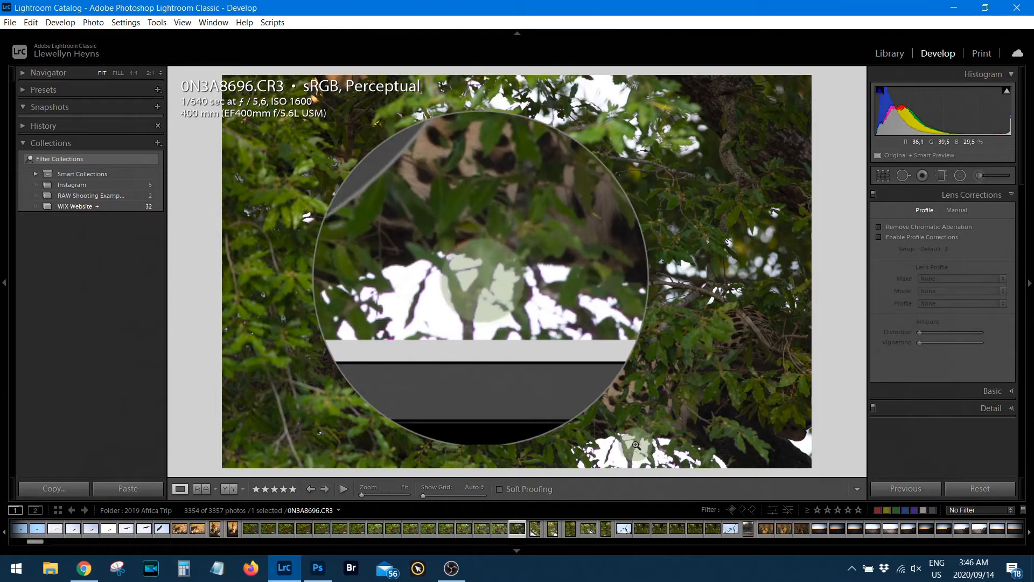
Turn on chromatic aberration removal, comparing the fringing around the bright gaps in the leaves with and without it.
click(641, 447)
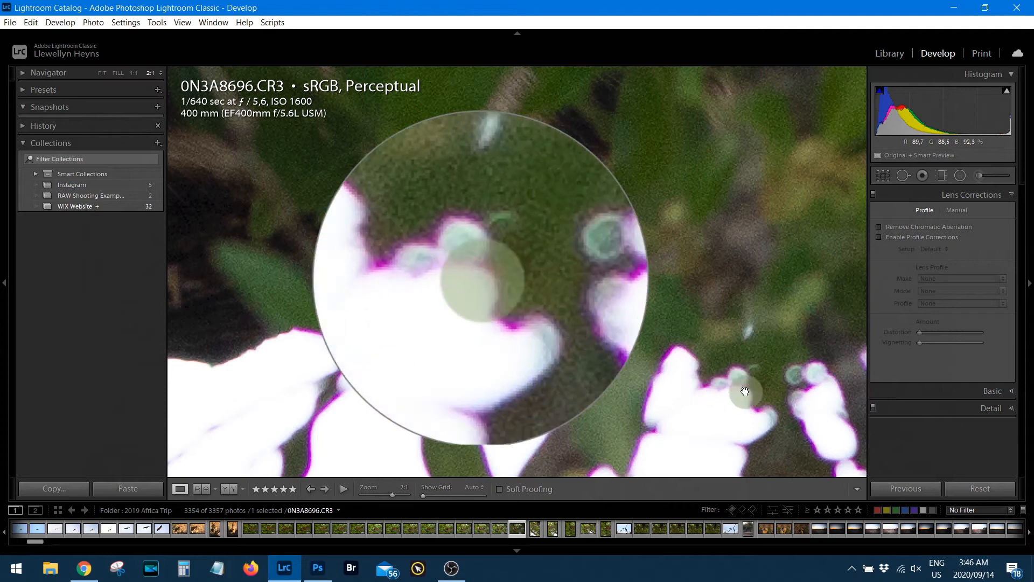
click(879, 226)
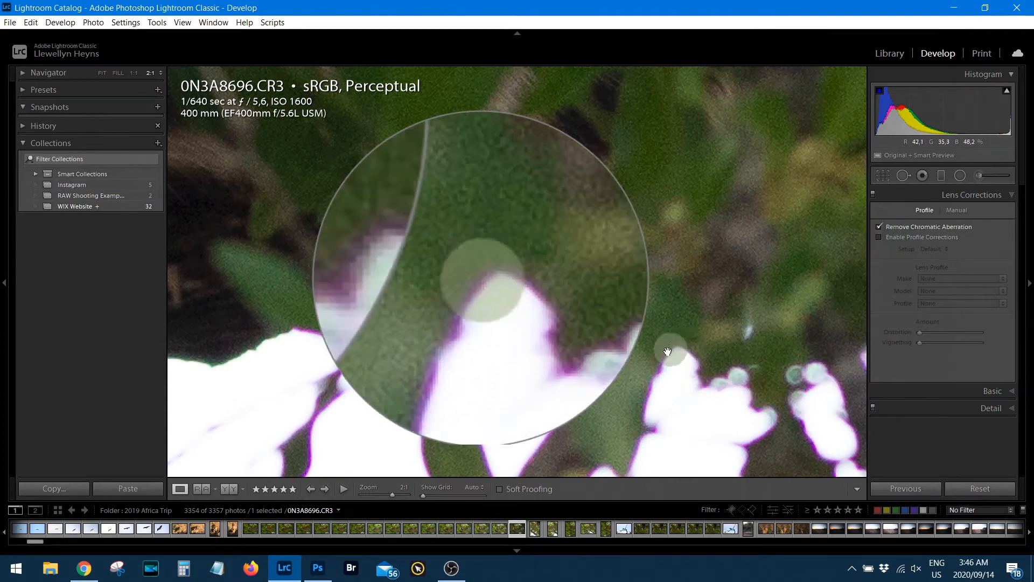
click(661, 361)
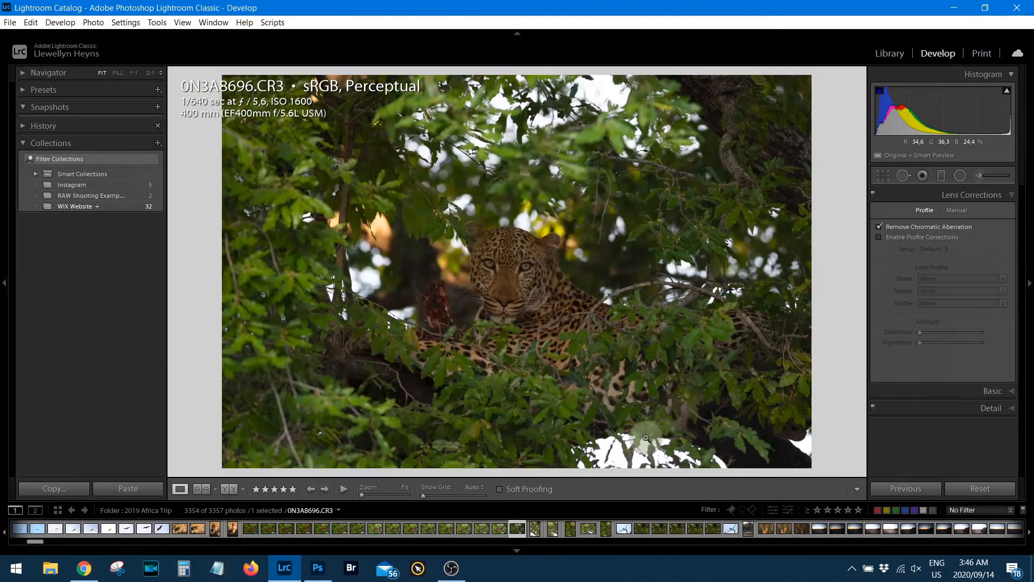
drag(646, 438, 648, 315)
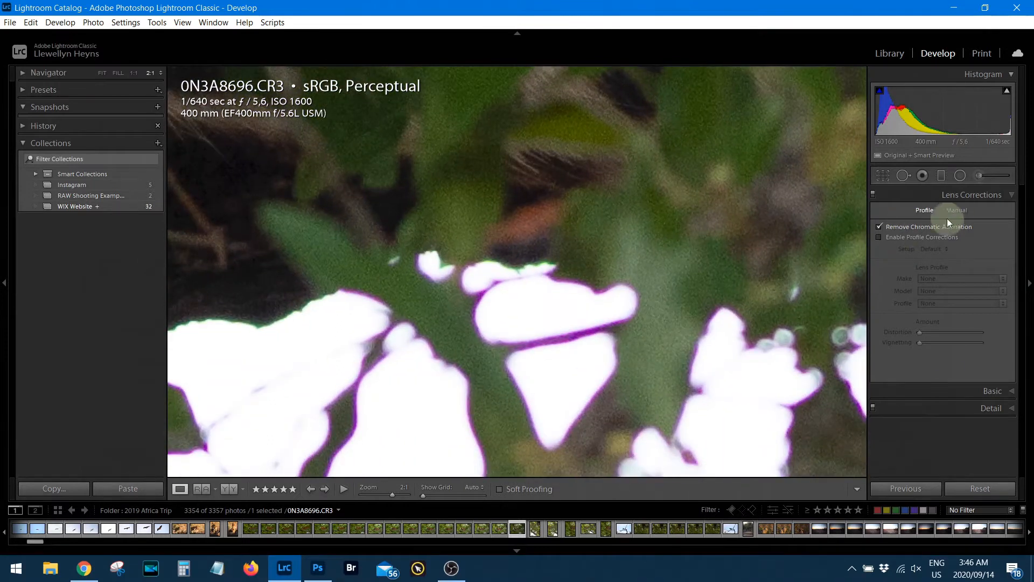
click(881, 226)
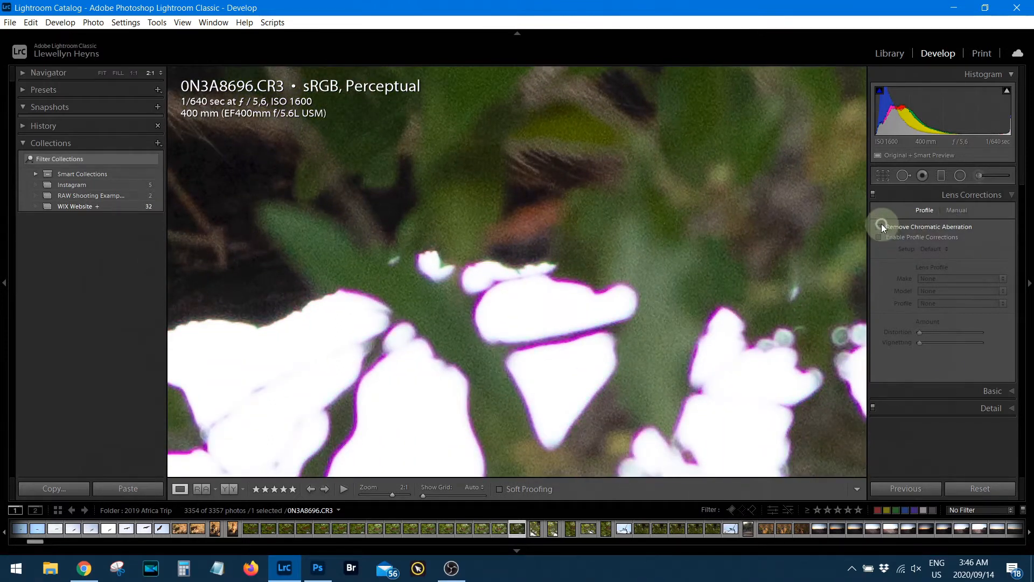
click(880, 226)
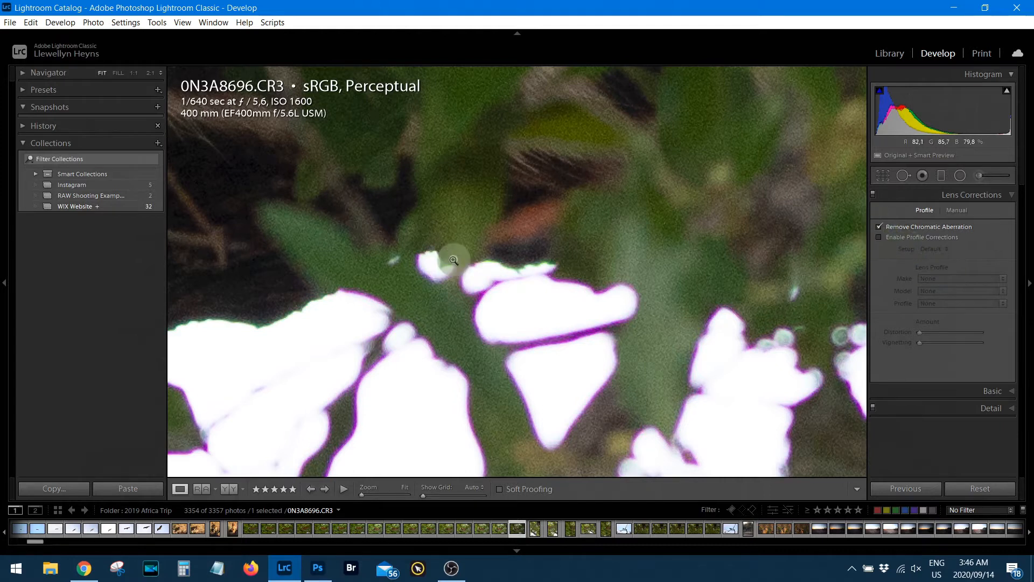
click(454, 260)
Enable the default lens profile corrections, comparing the photo with and without them, and bring up the basic adjustments.
click(879, 237)
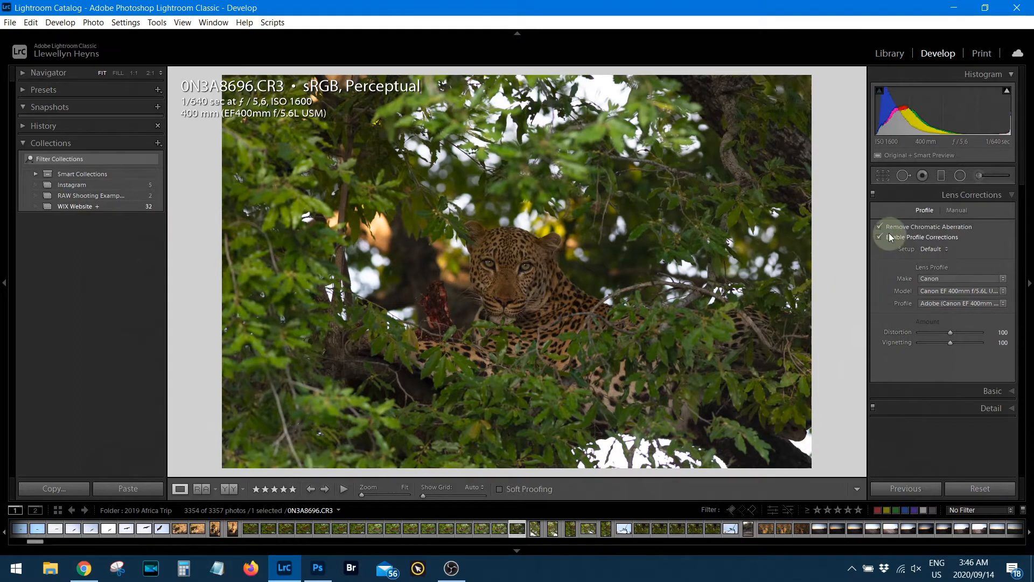
click(881, 237)
click(881, 237)
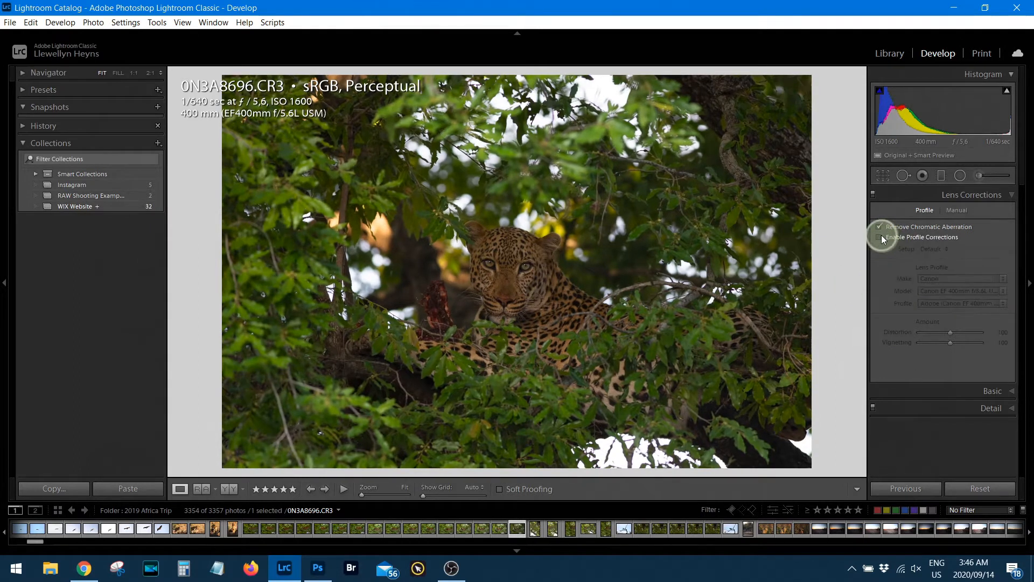
click(1010, 195)
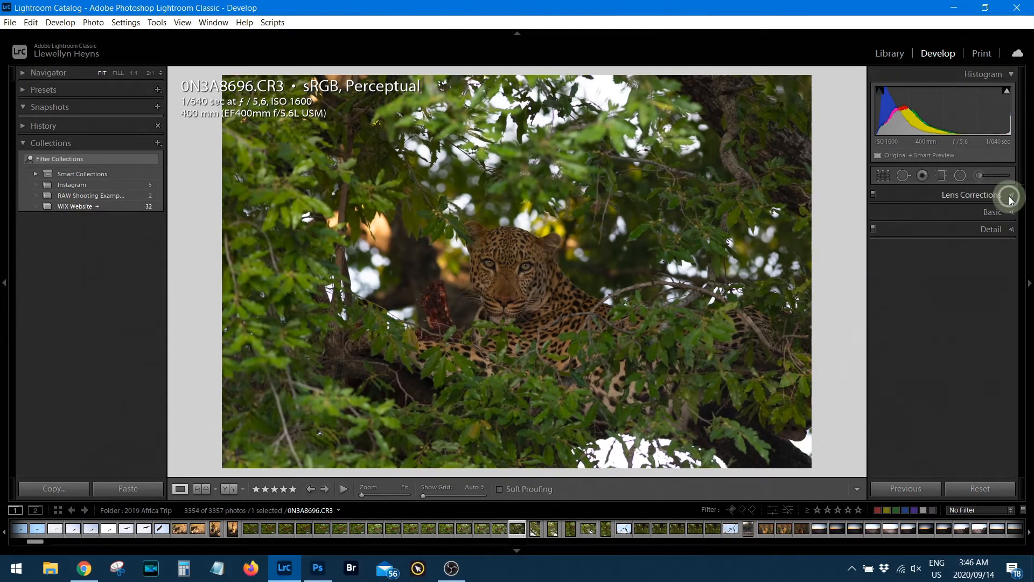
click(1006, 212)
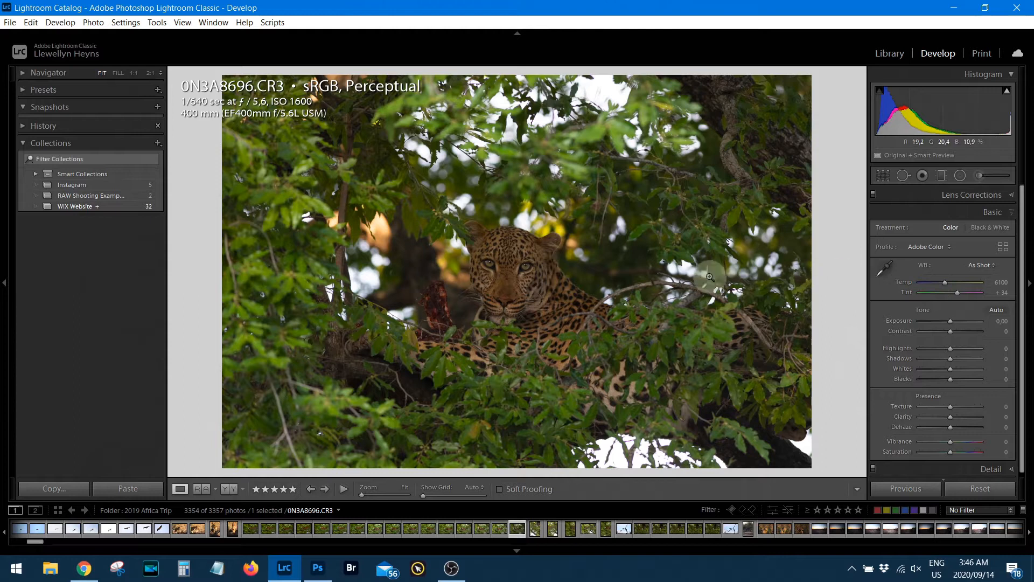
click(852, 568)
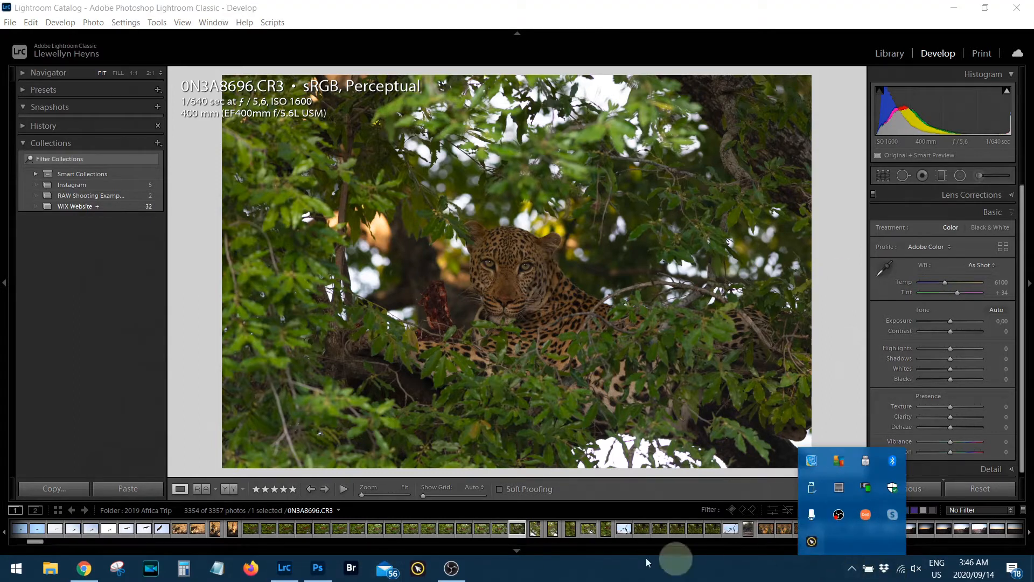
click(859, 353)
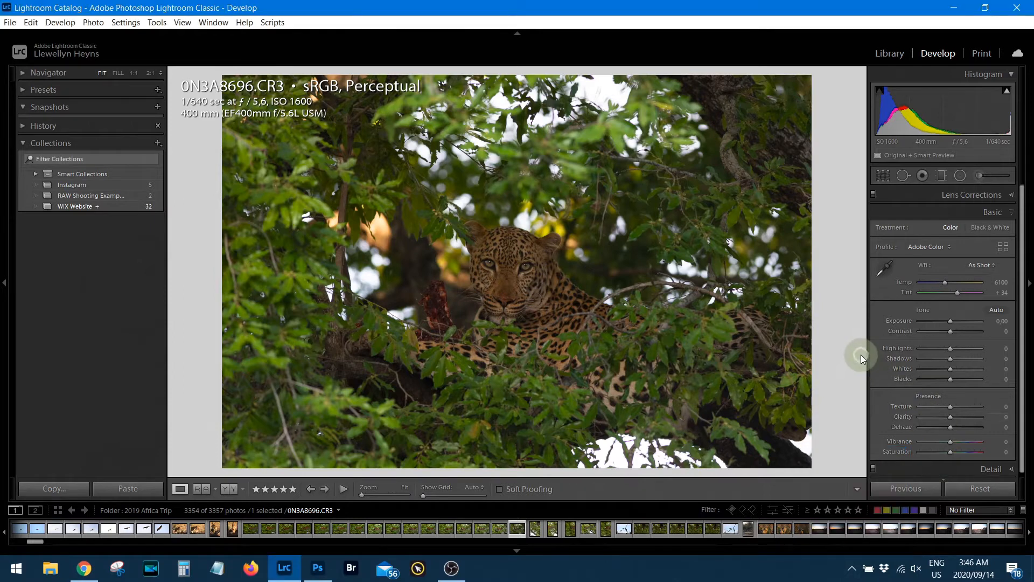
key(ctrl)
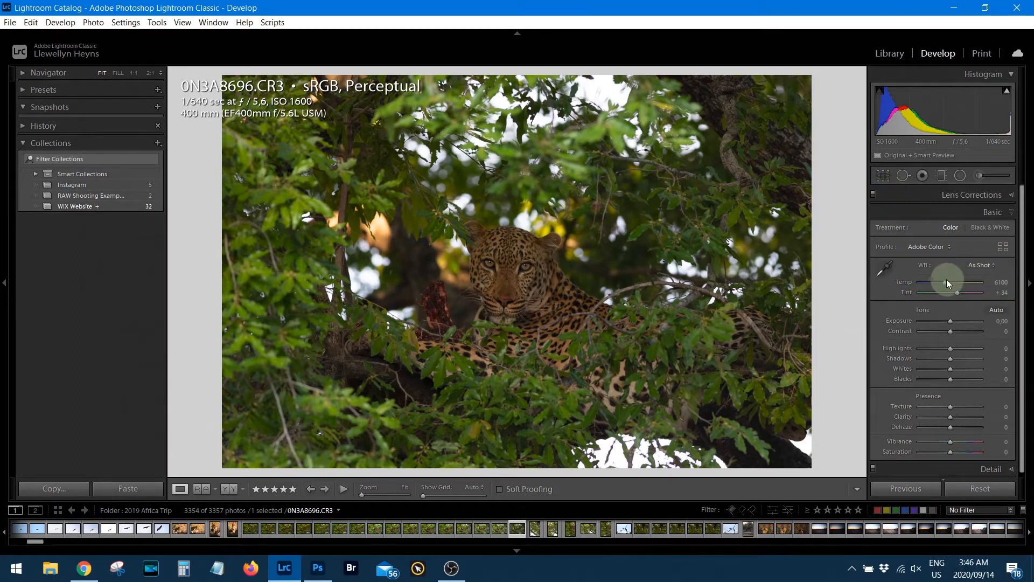
Warm the white balance temperature to 6561 and raise the exposure to +0.53.
drag(945, 280, 948, 281)
drag(950, 321, 955, 322)
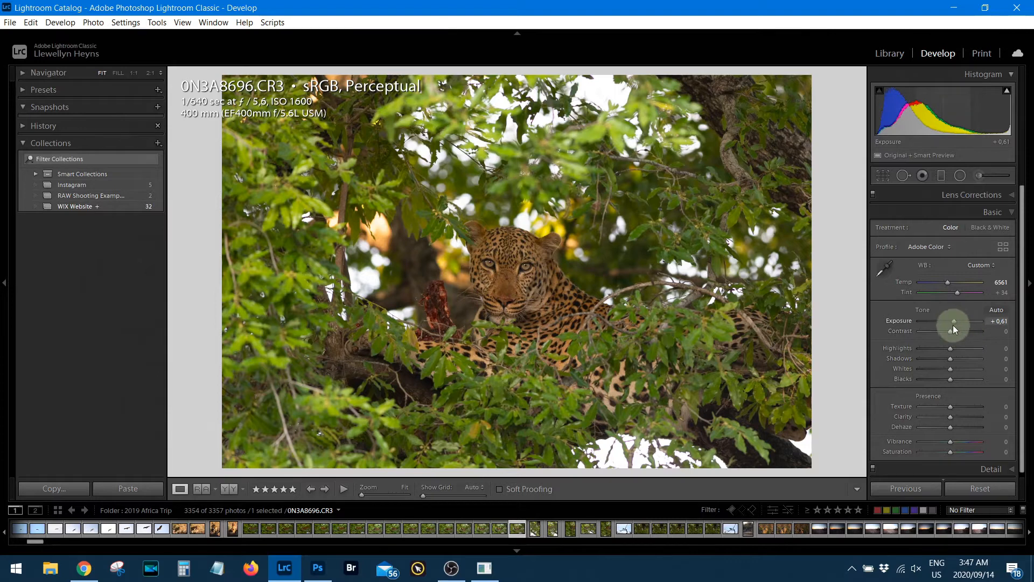
drag(955, 322, 953, 322)
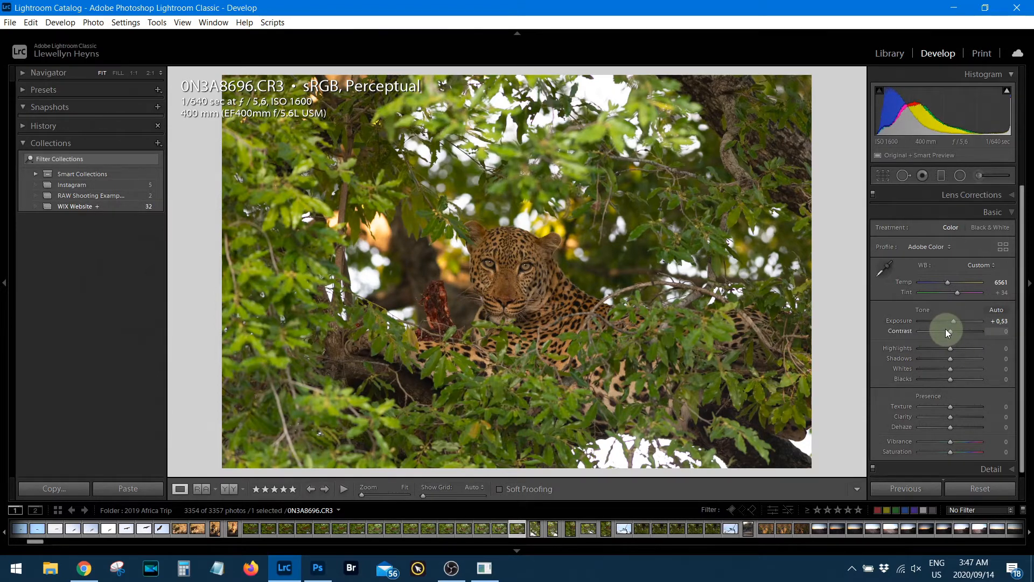
Reduce the contrast to -44 and check the leopard's face up close.
drag(949, 334, 944, 334)
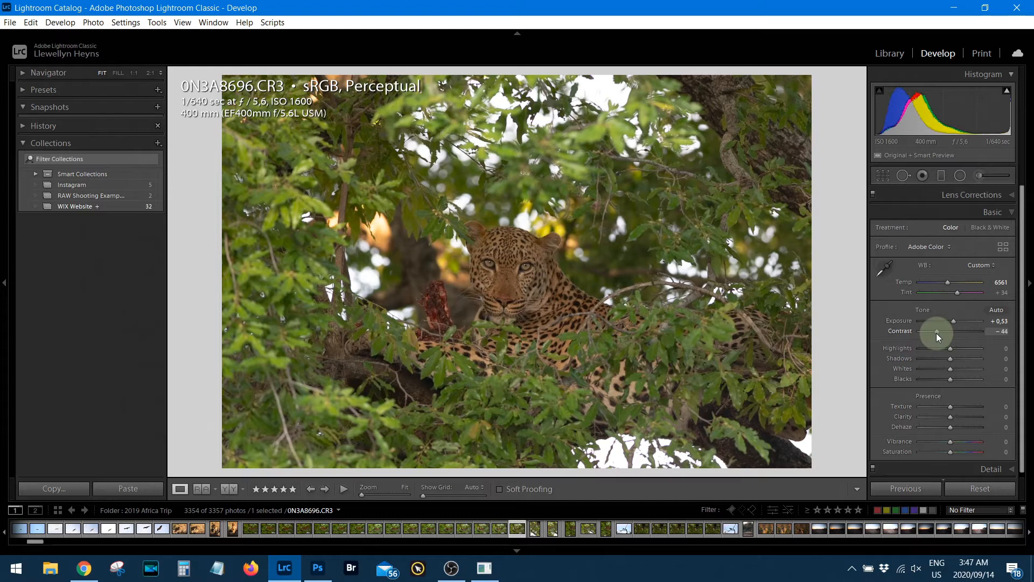
click(512, 258)
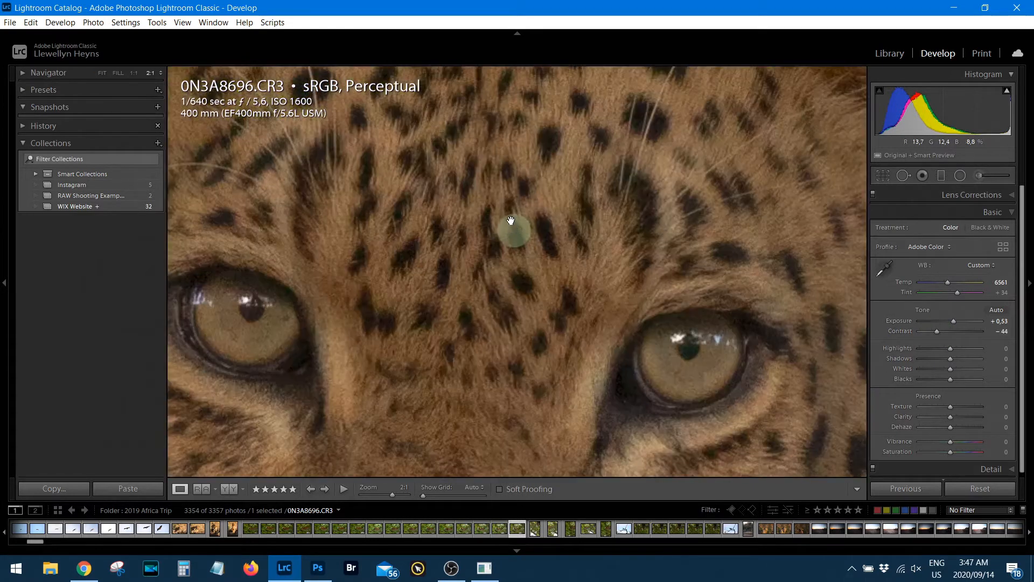
click(654, 229)
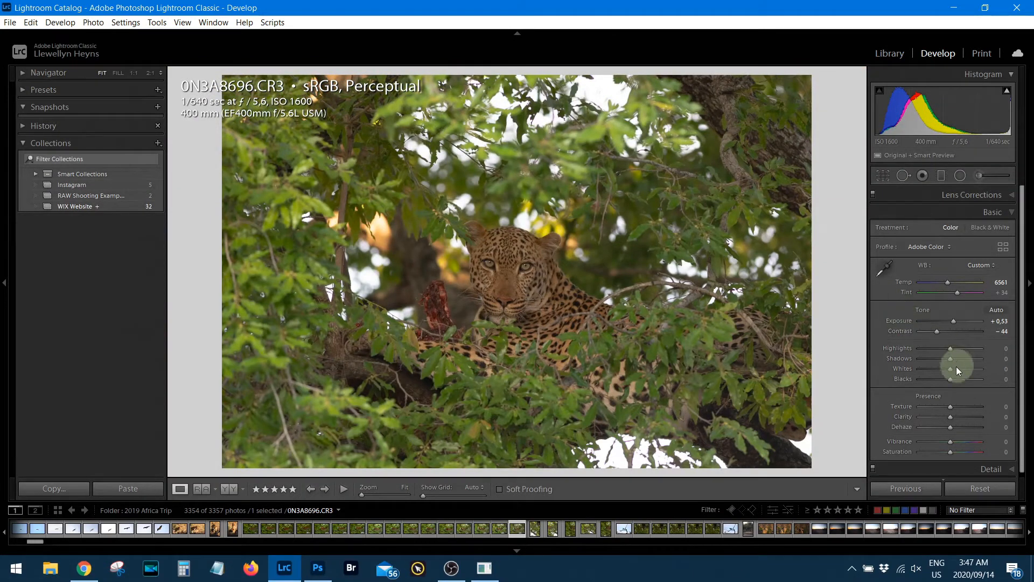
Lower the highlights to -86, using the clipping preview to check the bright areas.
drag(955, 345, 925, 348)
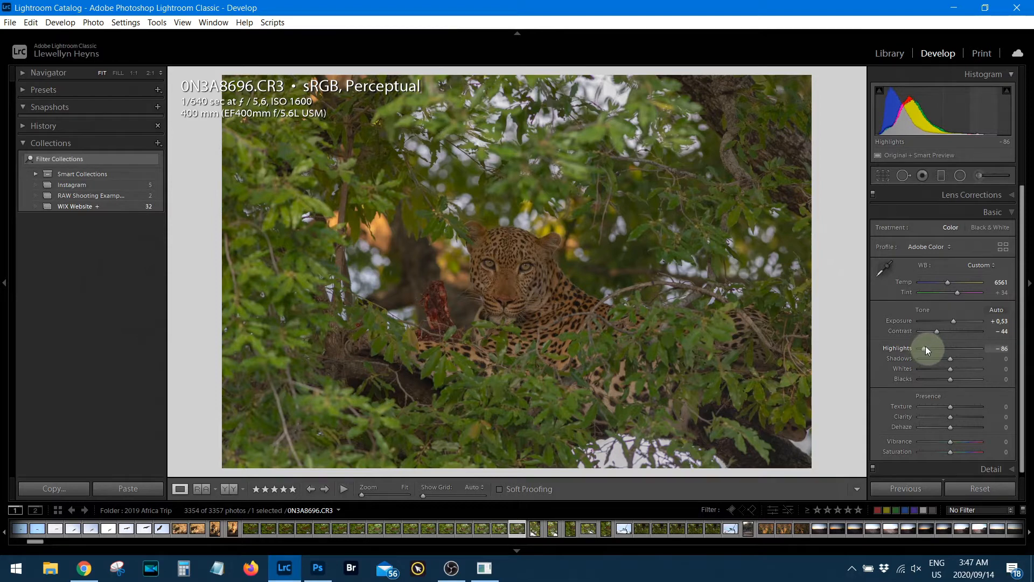
key(alt)
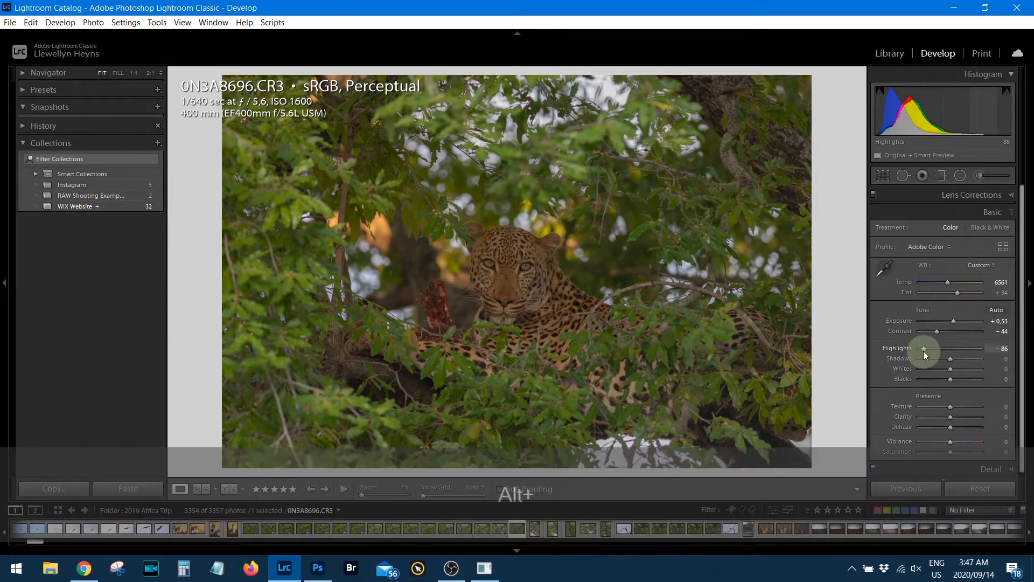
mouse_move(923, 348)
mouse_down()
mouse_move(950, 346)
mouse_move(936, 347)
mouse_up()
double_click(924, 348)
key(alt)
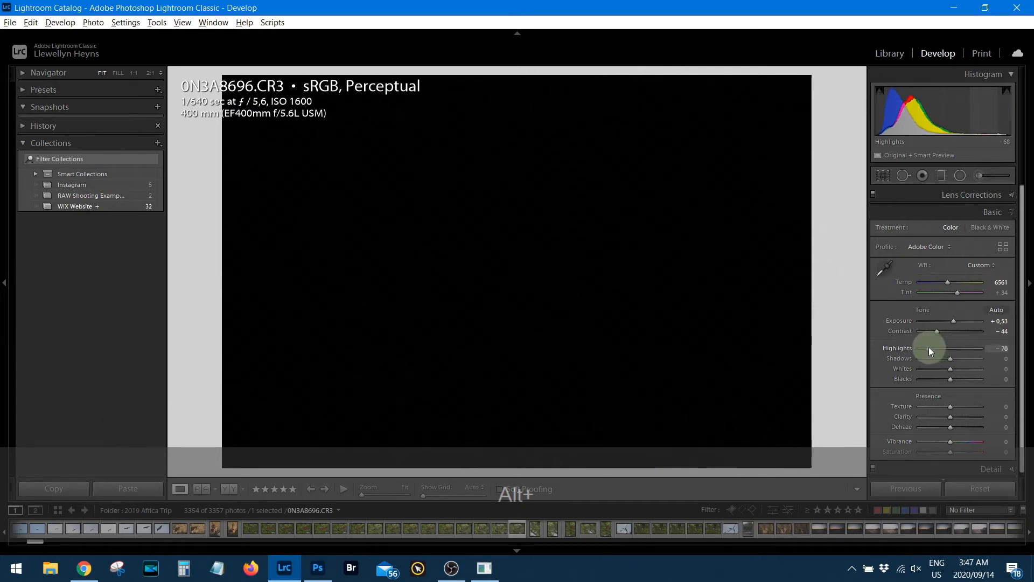
drag(927, 348, 925, 348)
drag(923, 347, 924, 347)
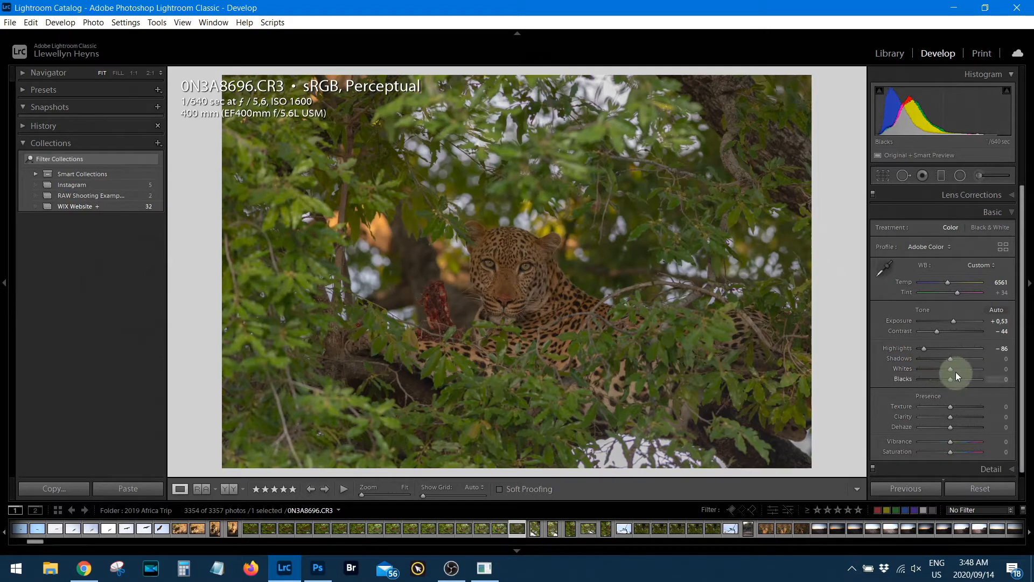
Check the leopard's face up close and raise the shadows to +84.
click(483, 265)
click(514, 265)
drag(952, 359, 968, 360)
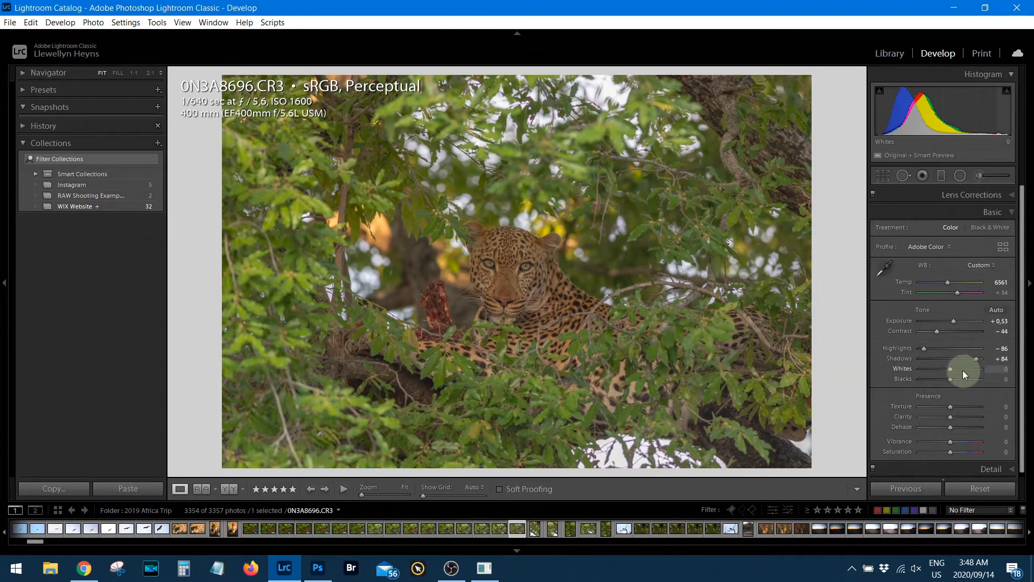
Raise the whites to +28 and inspect the bright sky gaps at the photo's upper edge.
drag(951, 370, 959, 370)
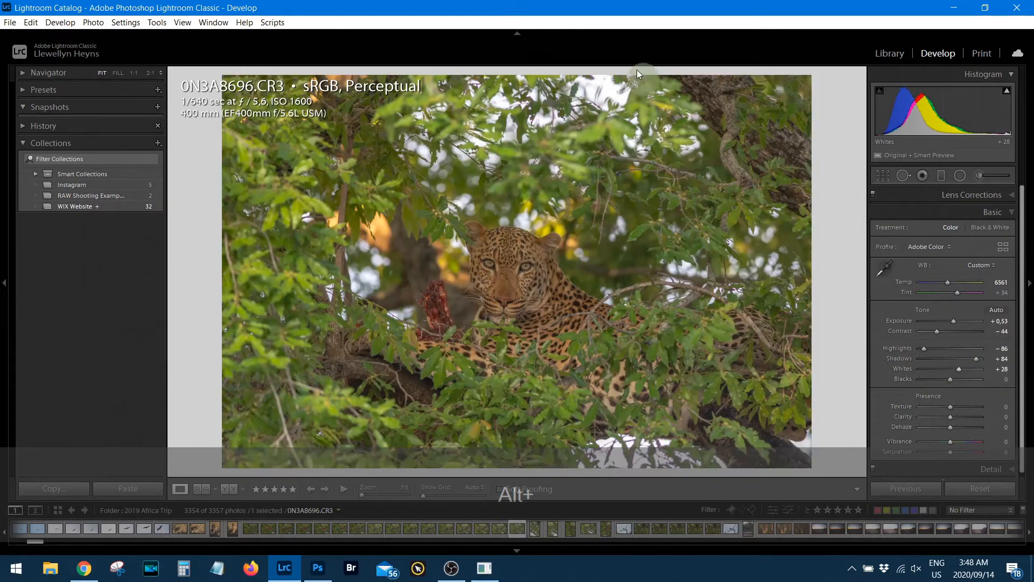
click(609, 91)
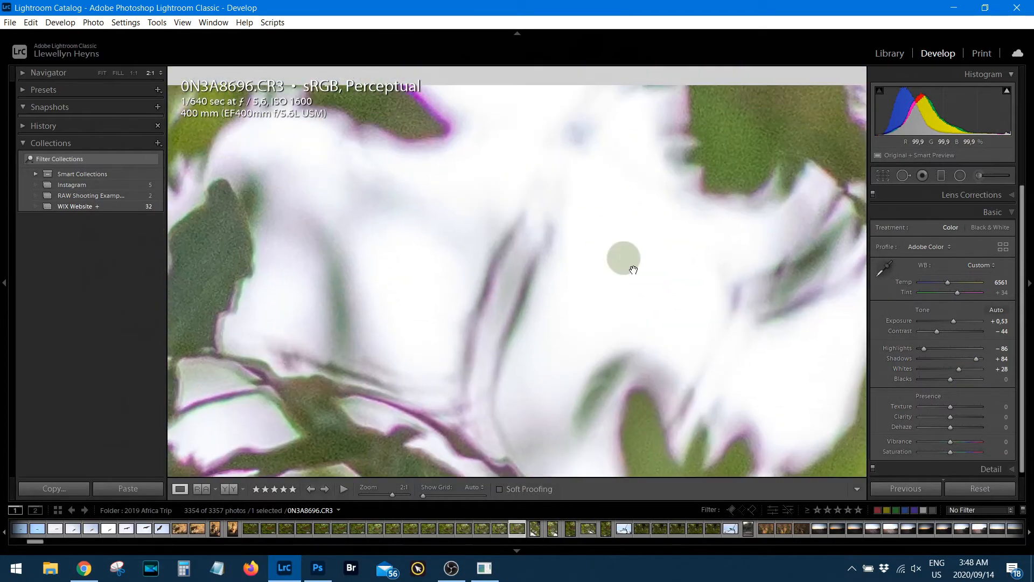
click(799, 330)
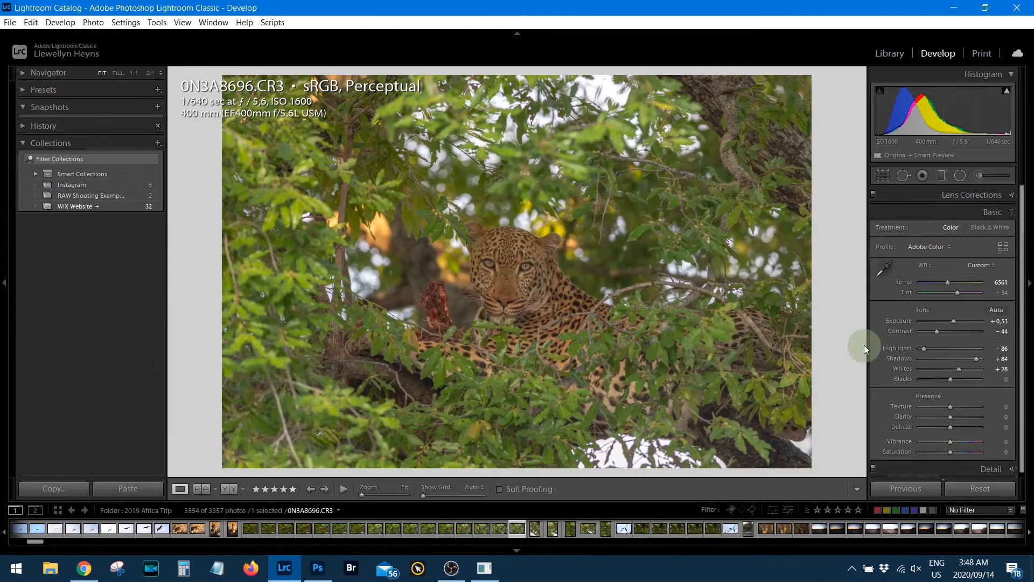
Lower the blacks to -40, using the clipping preview to judge the dark areas.
alt+click(952, 378)
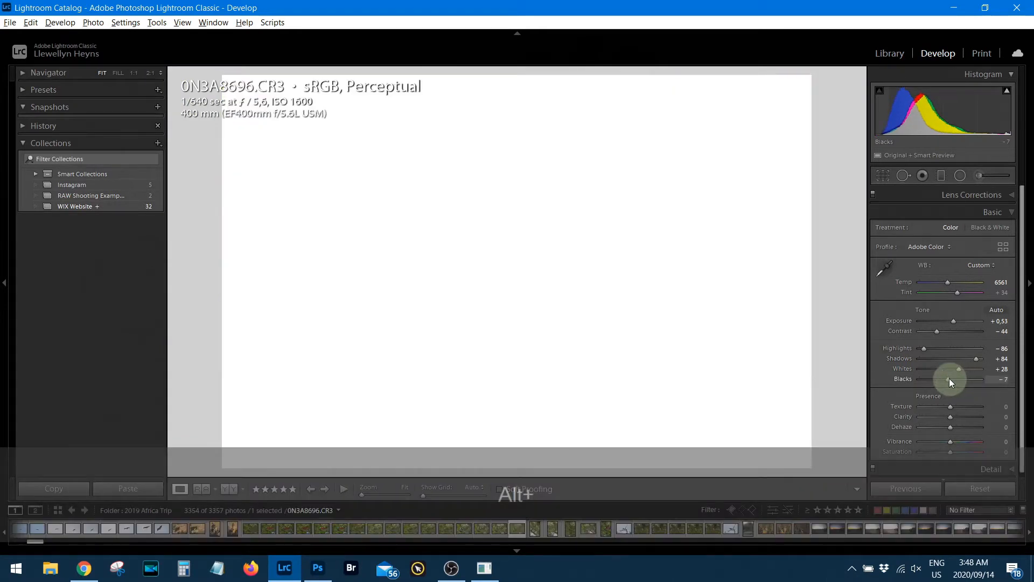
drag(950, 379, 944, 379)
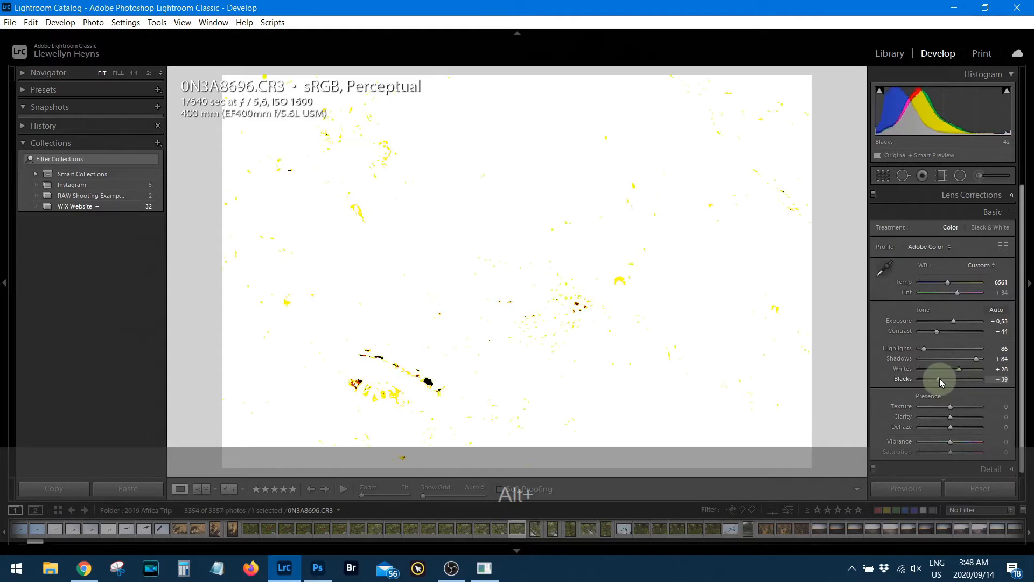
drag(939, 378, 939, 378)
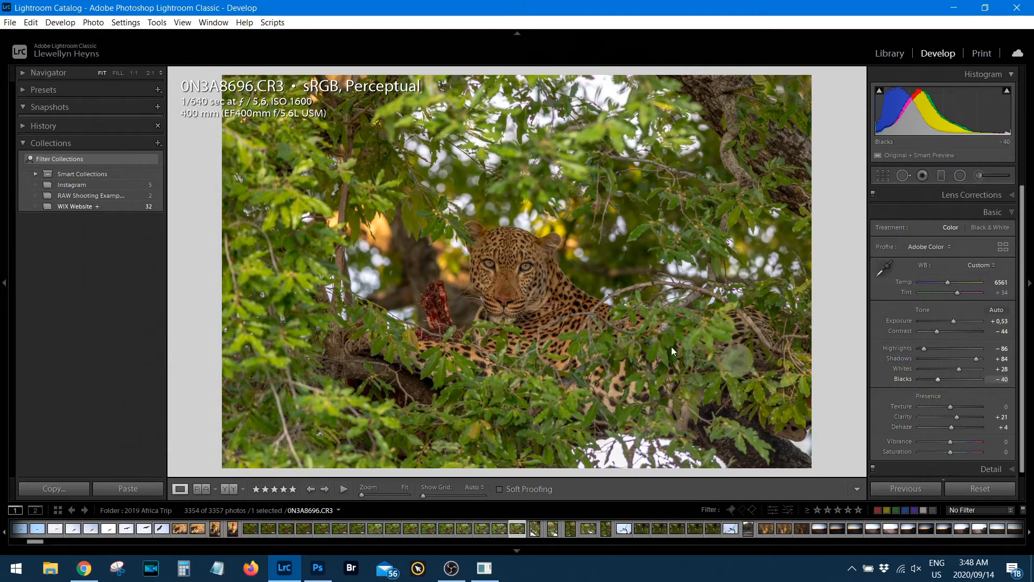
Set the blacks to -28, checking the leopard's spots and fur up close with the clipping preview.
click(567, 293)
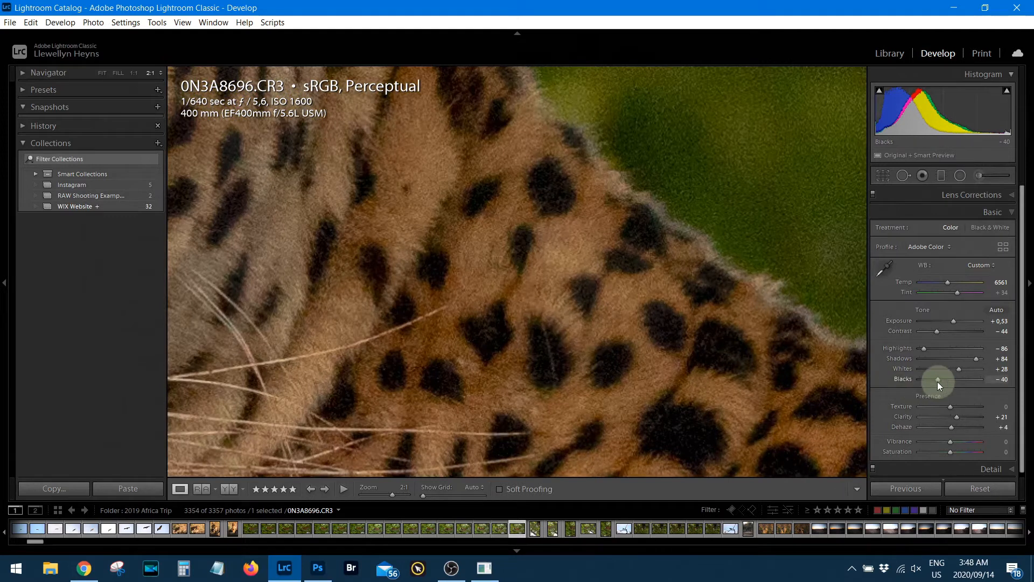
alt+click(938, 380)
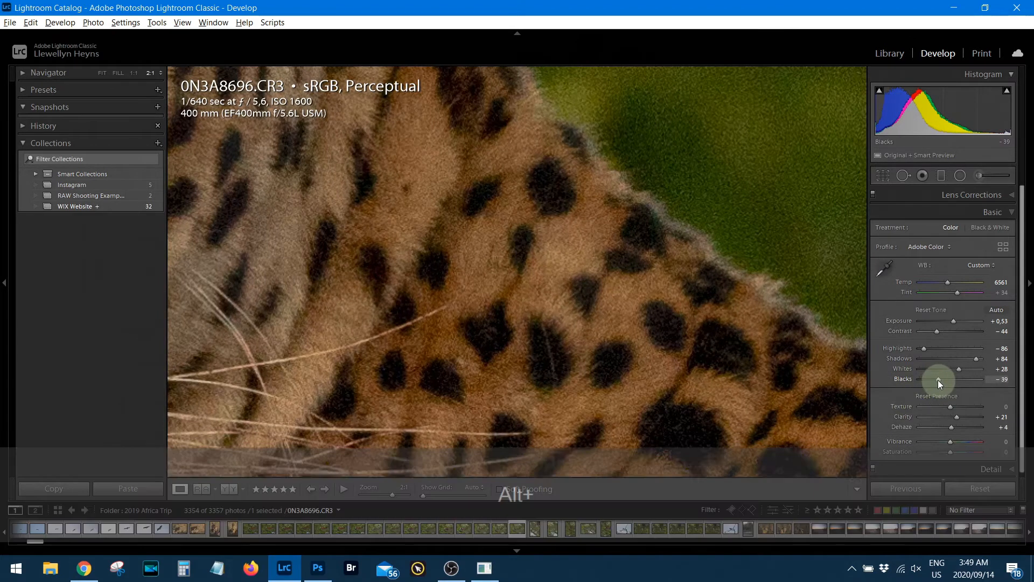
alt+click(938, 380)
drag(939, 380, 942, 381)
click(624, 341)
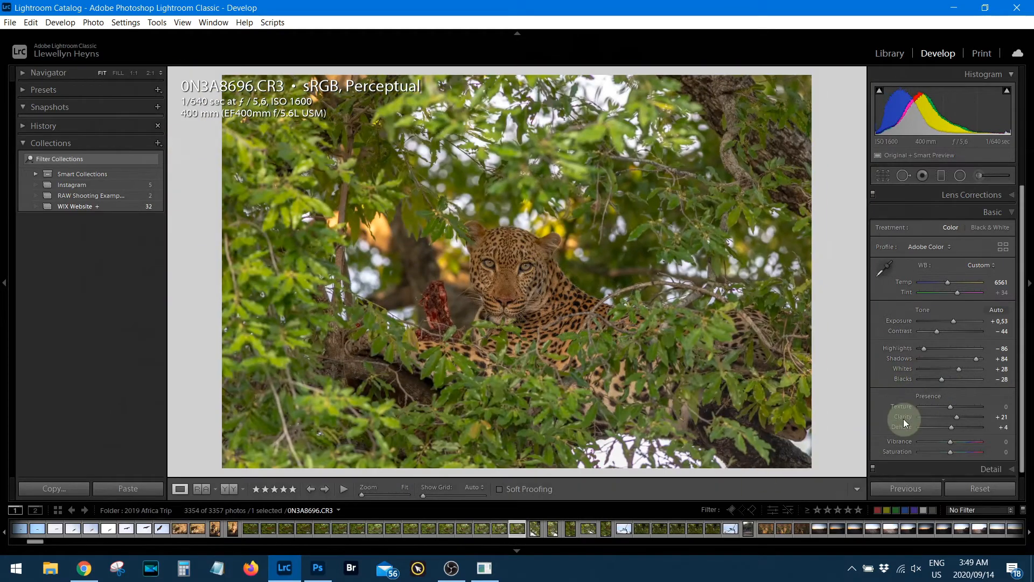
Set the sharpening amount to 0 and noise reduction to luminance 85, detail 60, contrast 10, color 15 and smoothness 50.
click(1013, 213)
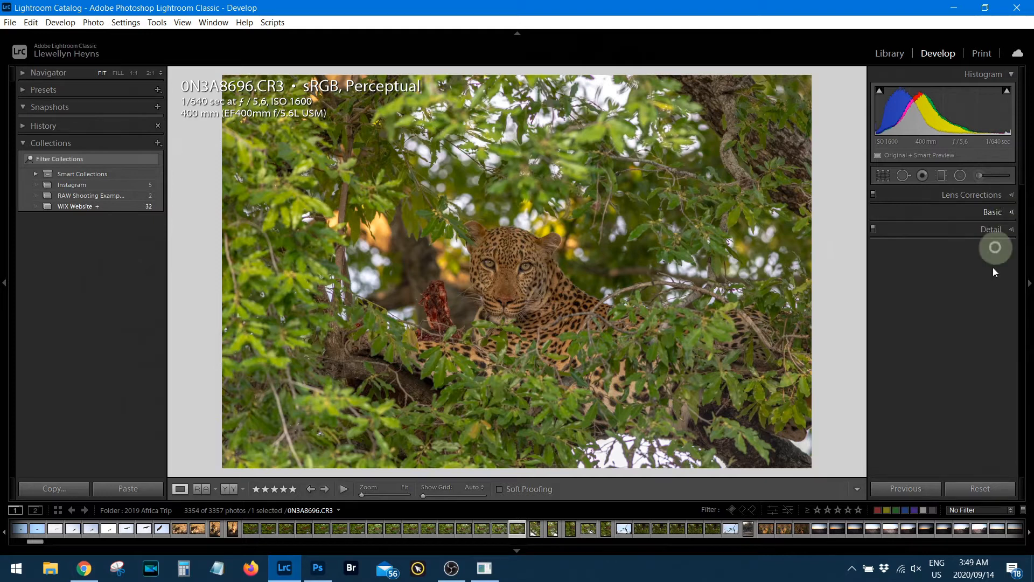
click(1011, 229)
drag(940, 257, 877, 256)
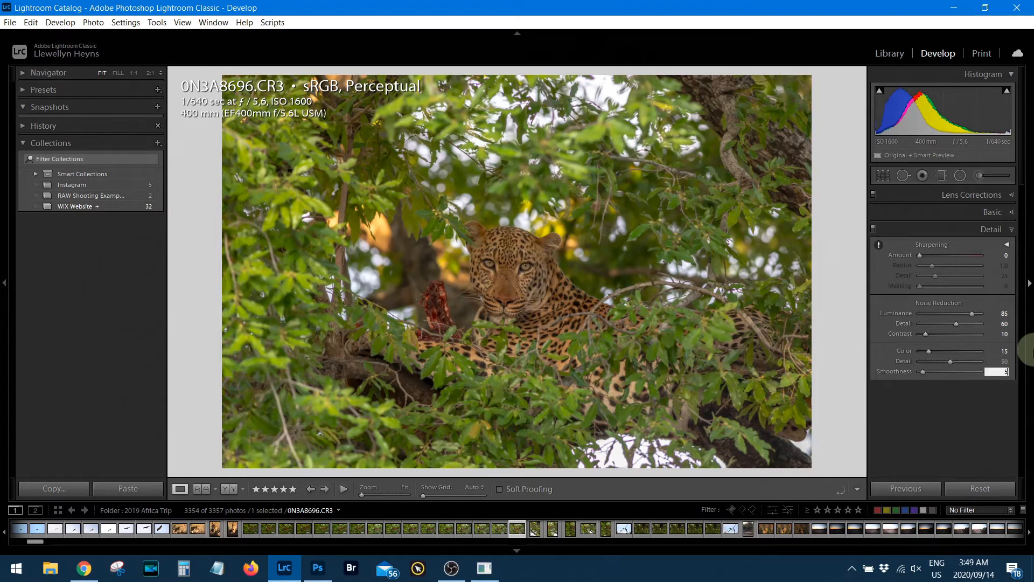
key(Return)
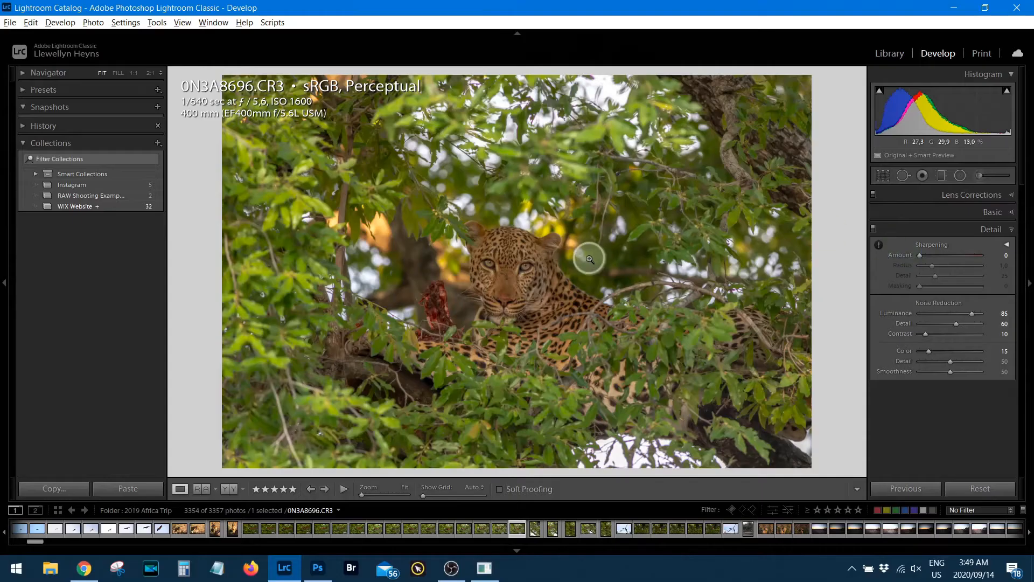
Open the adjusted leopard photo for editing in Photoshop and switch to Photoshop.
right_click(590, 259)
mouse_move(745, 302)
click(777, 307)
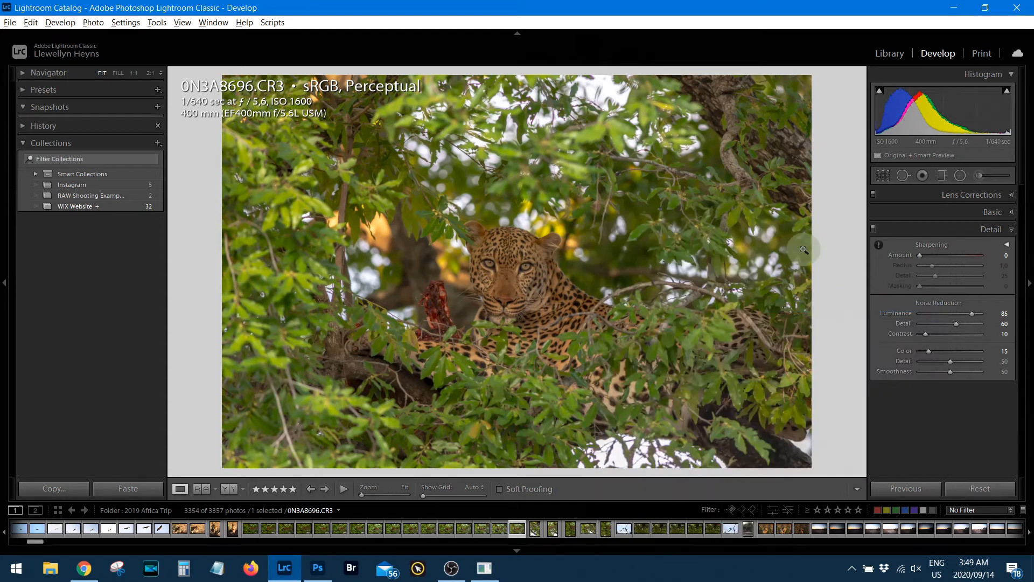
click(328, 569)
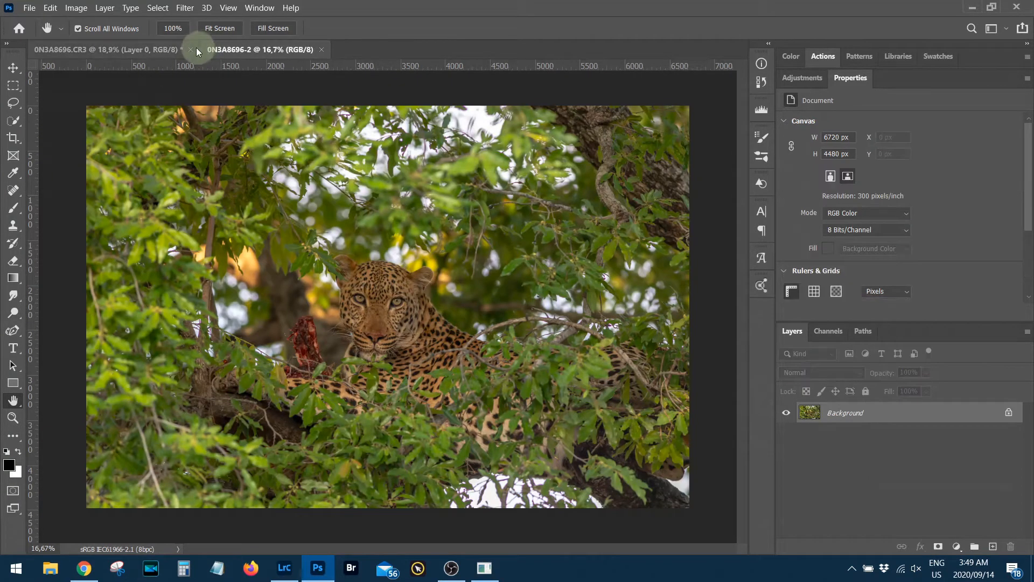
Close the older 0N3A8696.CR3 document without saving and fit the 0N3A8696-2 photo to the screen.
click(194, 51)
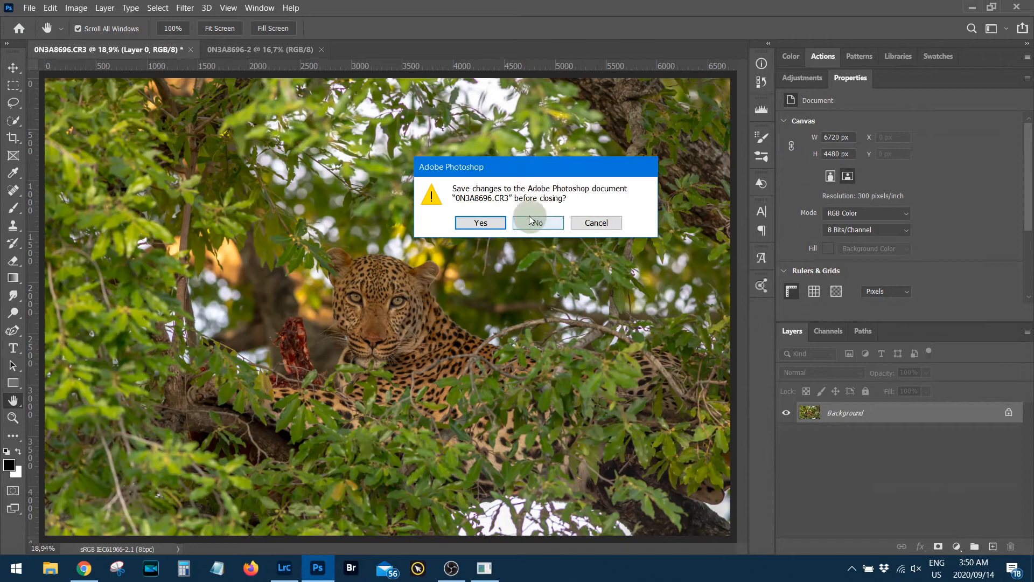
click(541, 226)
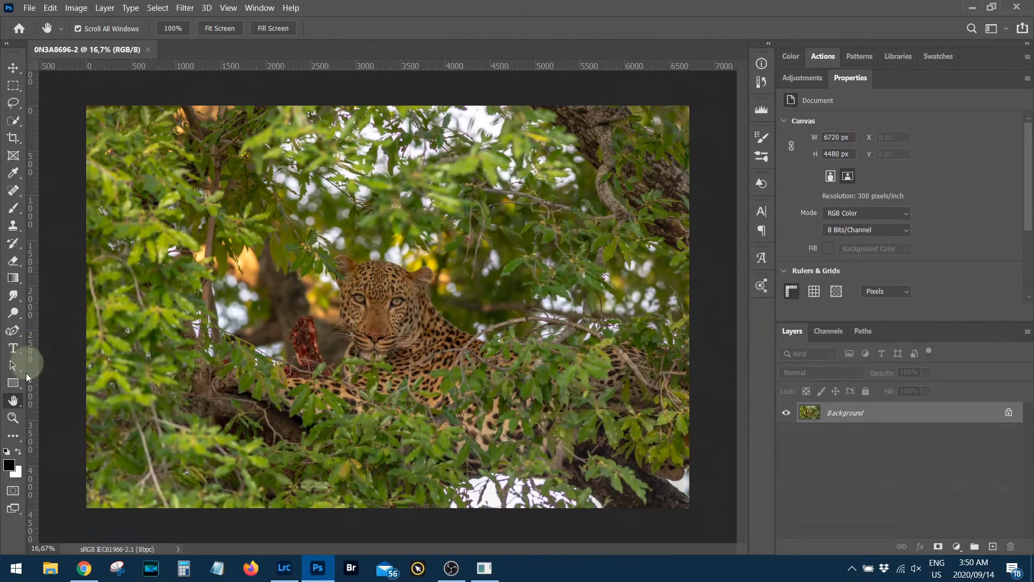
double_click(21, 403)
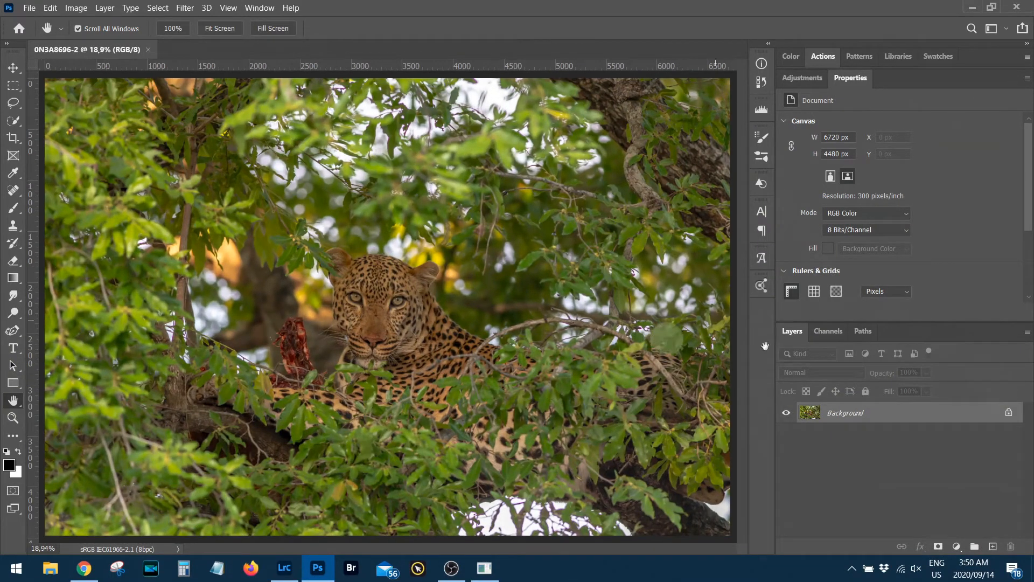
Unlock the background layer, darken the photo with a Levels adjustment layer at midtones 0,48, and compare it with the original.
click(802, 84)
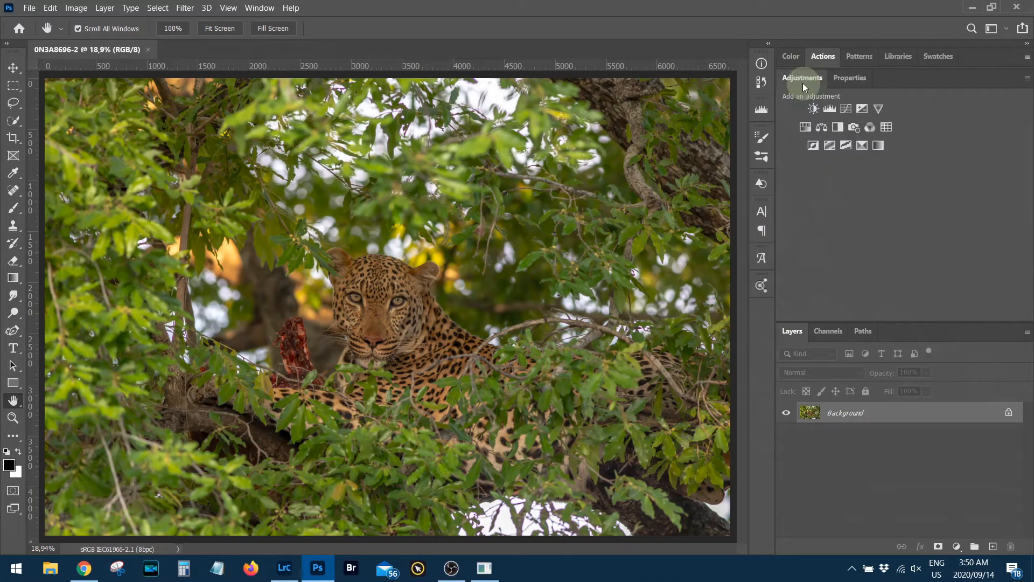
click(1008, 412)
click(829, 108)
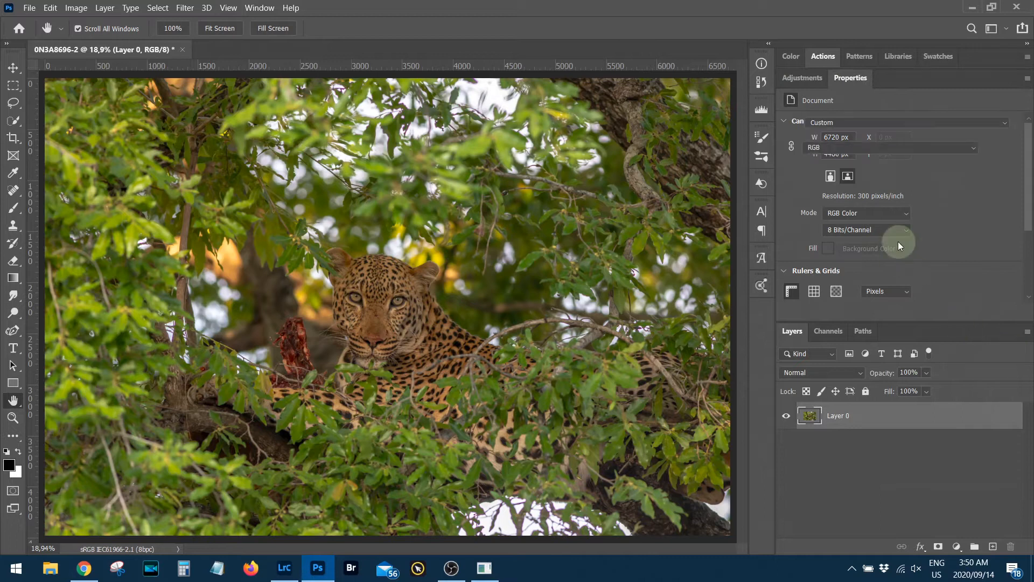
drag(911, 221, 948, 241)
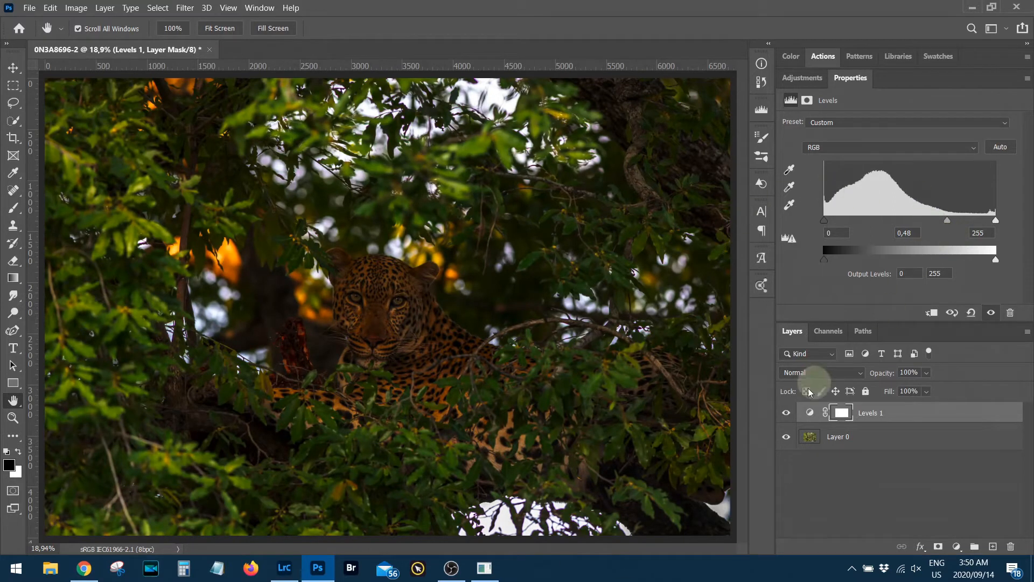
click(787, 413)
click(786, 414)
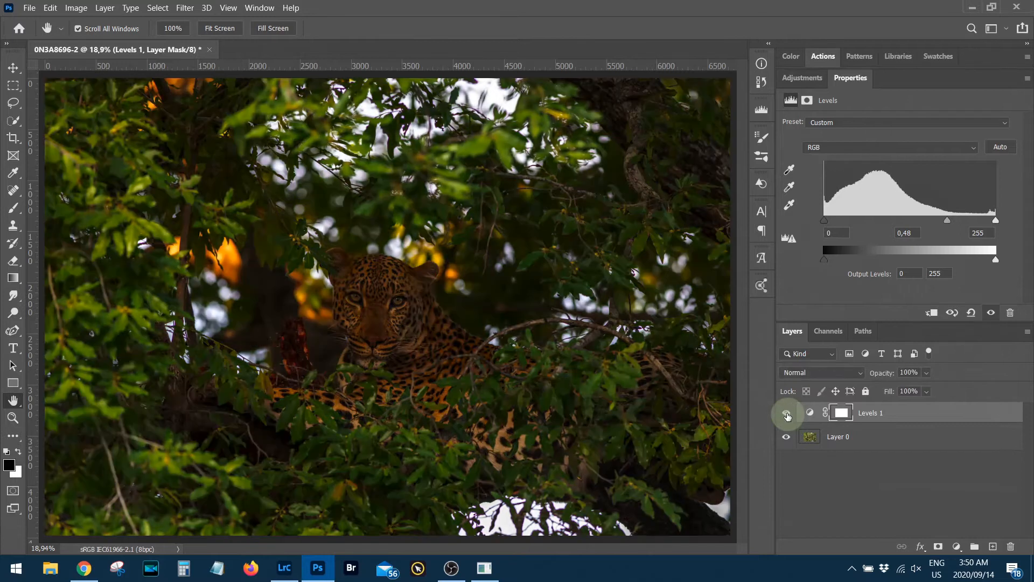
click(786, 414)
click(786, 413)
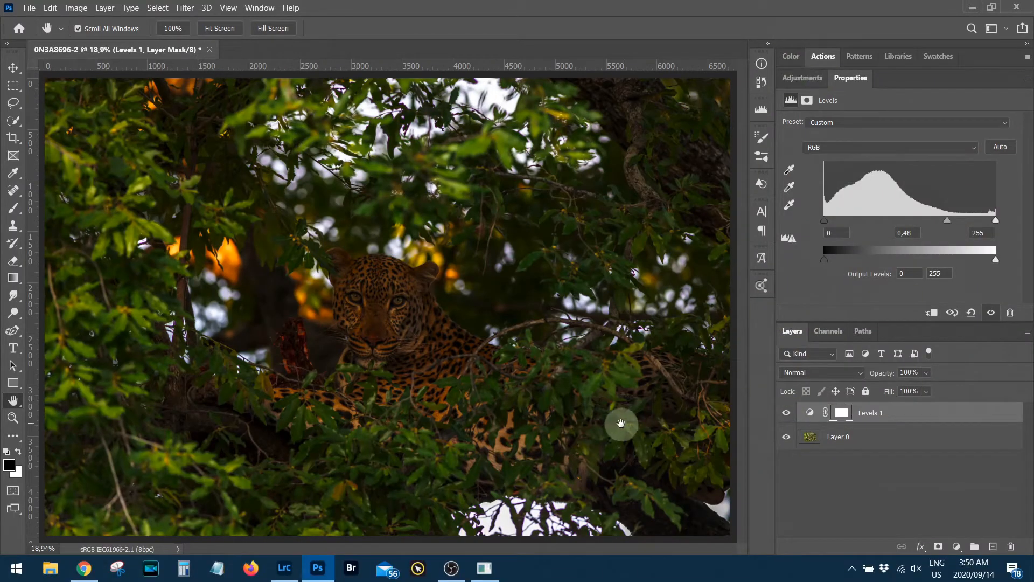
click(14, 487)
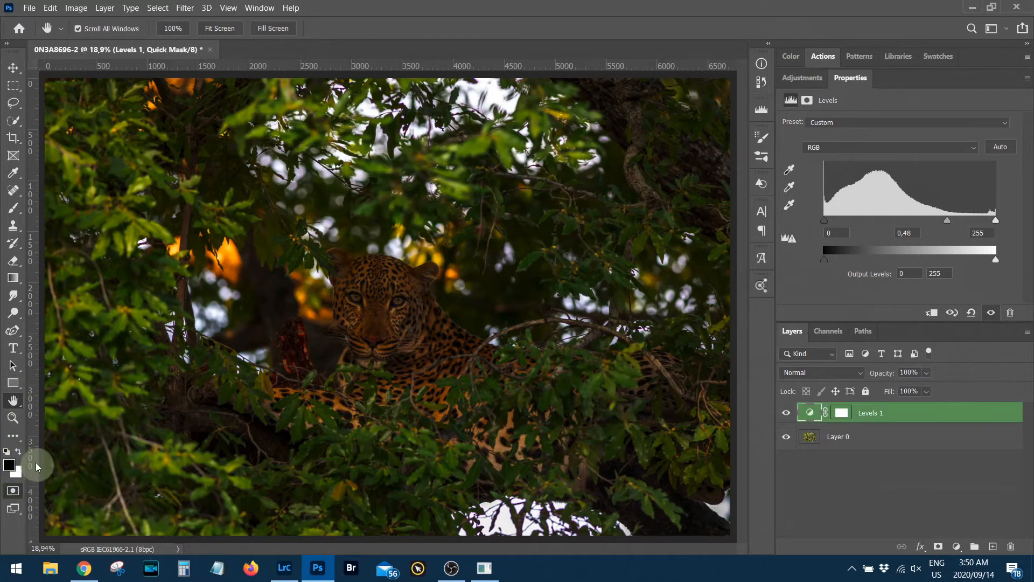
key(ctrl)
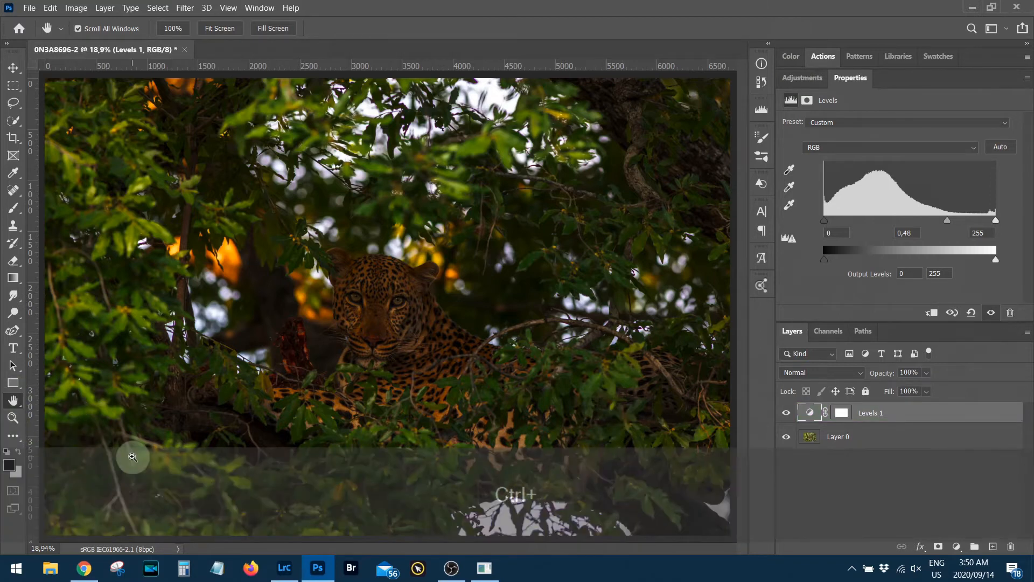
key(ctrl+q)
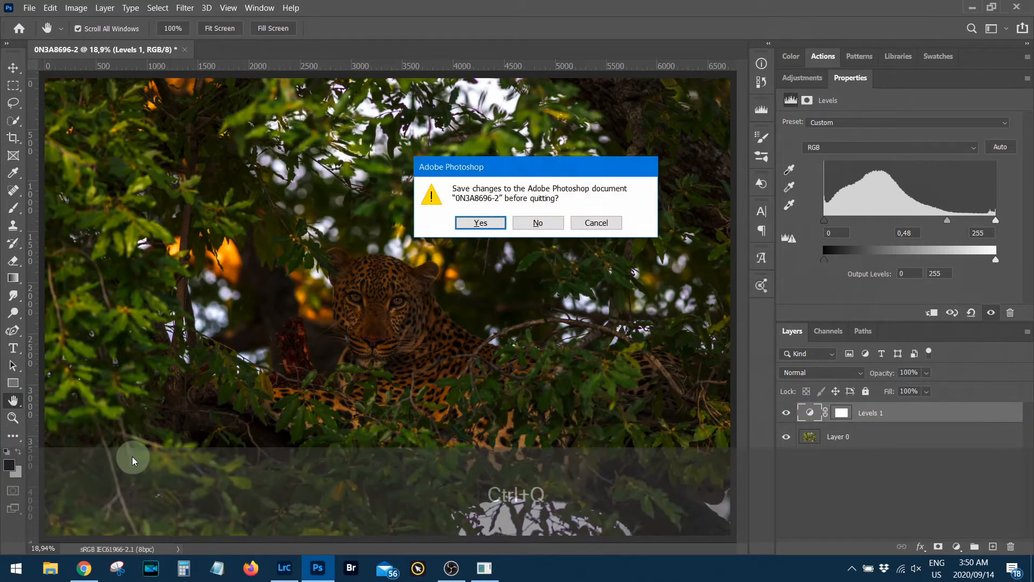
click(606, 223)
key(q)
key(q)
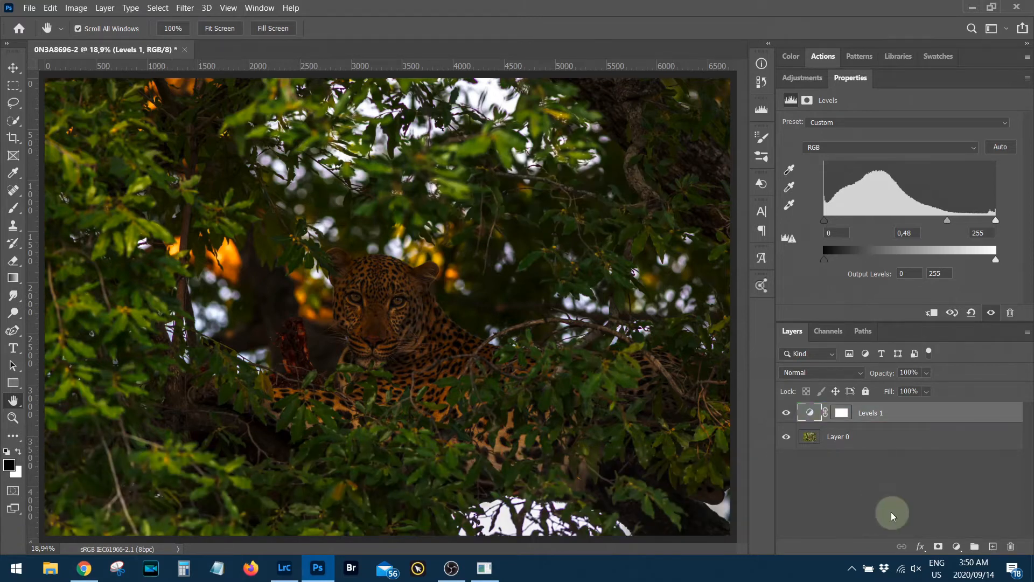
Turn on Quick Mask mode for the Levels 1 layer and select the Brush tool.
click(15, 491)
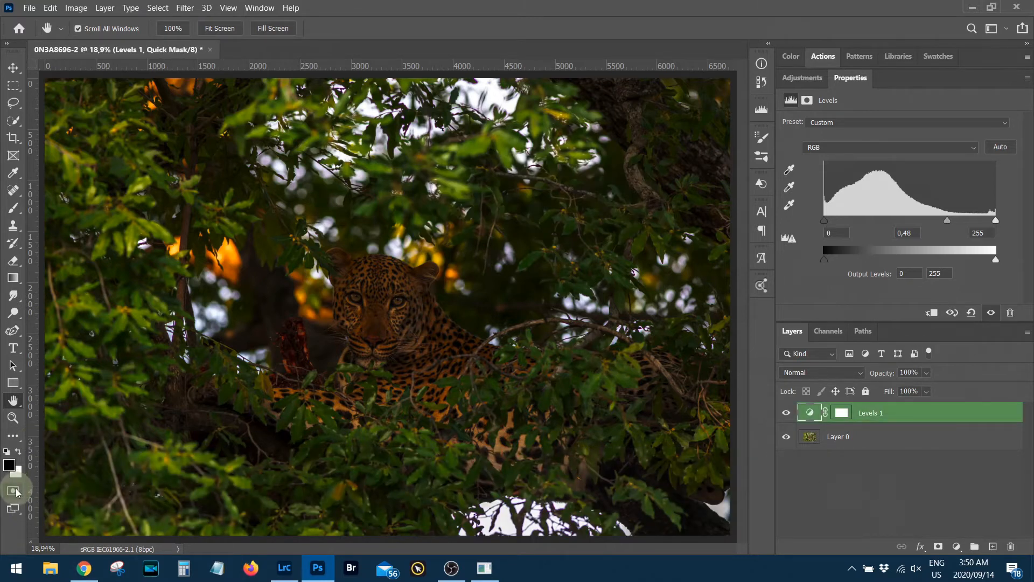
click(430, 483)
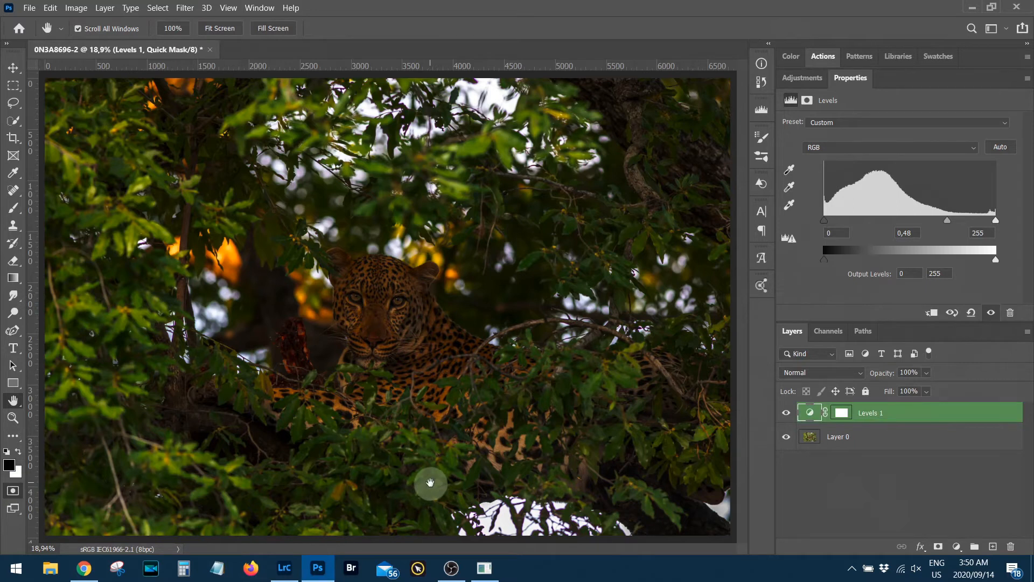
click(17, 492)
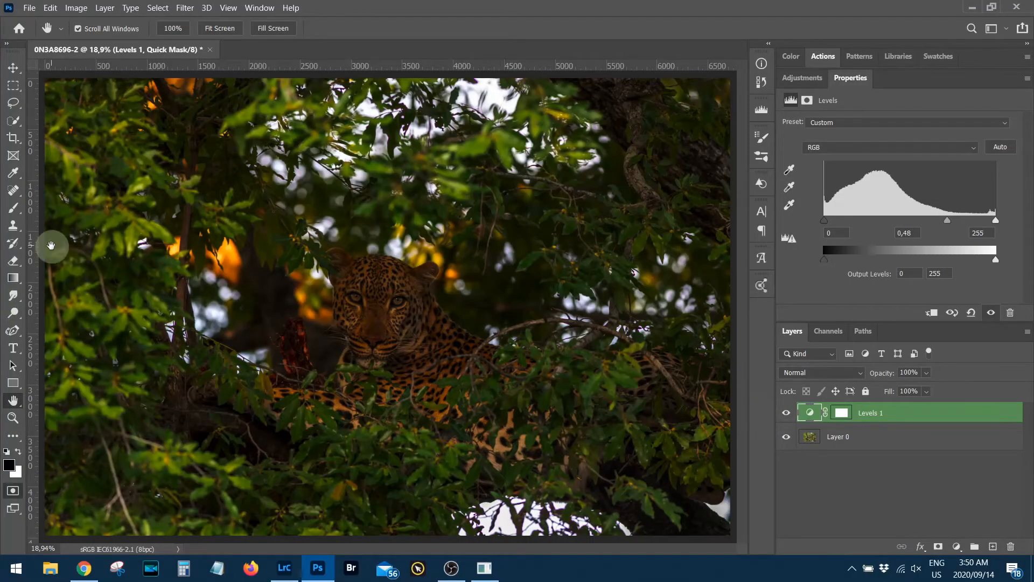
click(13, 209)
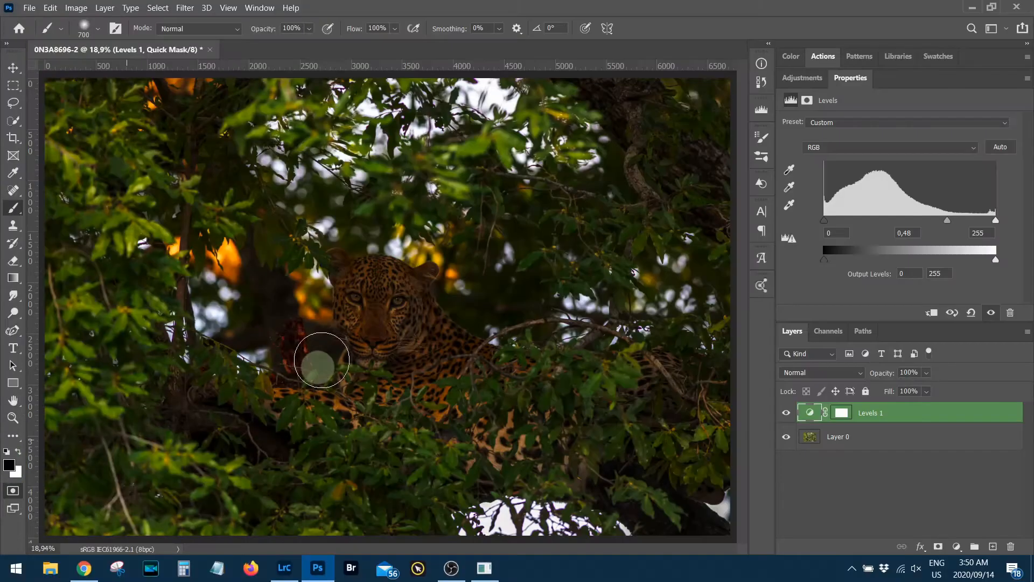
Paint a trial mask stroke over the foliage above the leopard and undo it.
click(233, 201)
drag(320, 181, 477, 194)
key(ctrl+z)
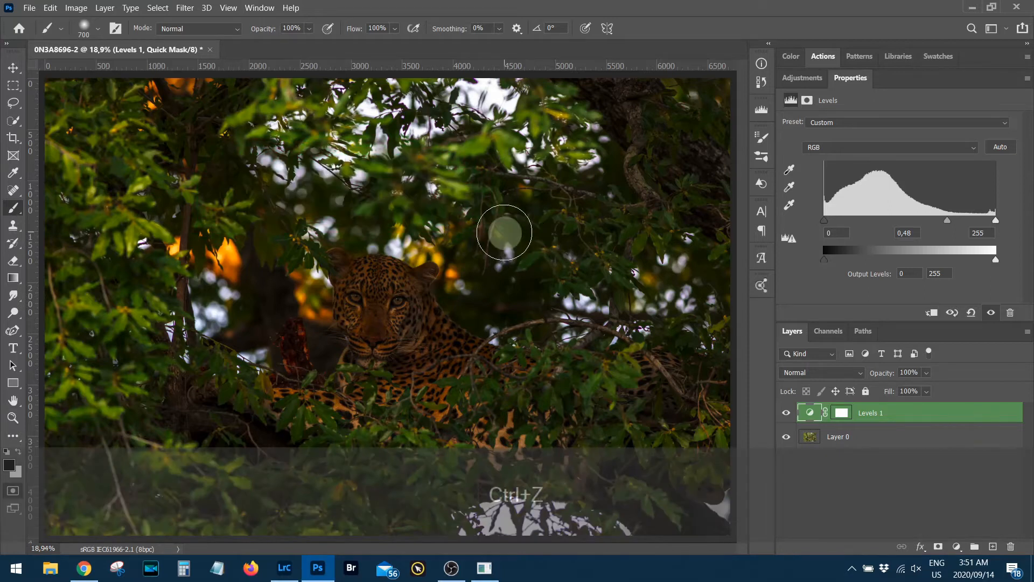
Reduce the brush size to 175 and paint the first mask stroke on the leopard's left-hand ear.
key(ctrl+plus)
key(ctrl+plus)
key(ctrl+plus)
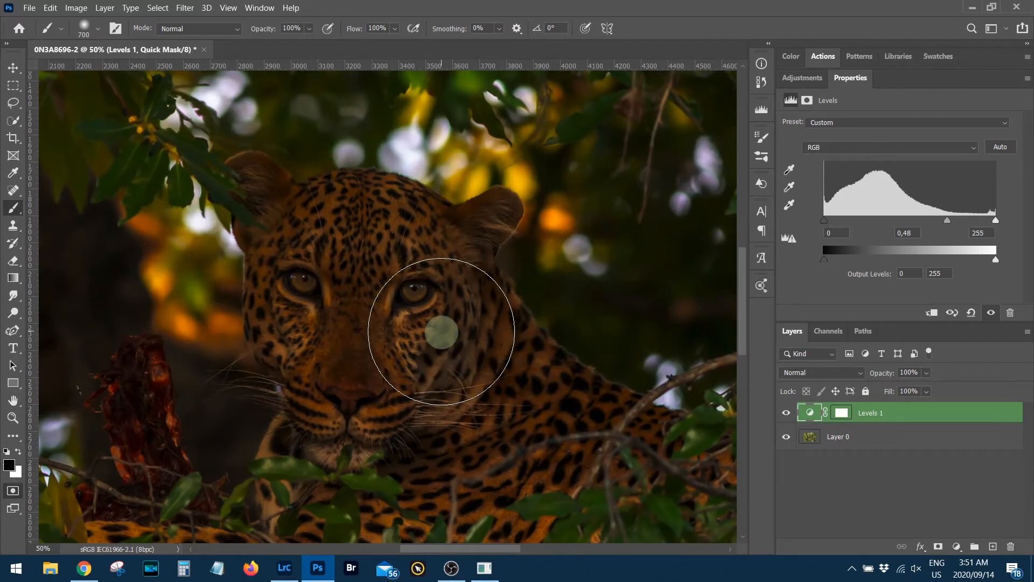
mouse_move(360, 349)
mouse_down()
mouse_move(318, 244)
mouse_move(413, 331)
mouse_move(411, 312)
mouse_up()
key(bracketleft)
key(bracketleft)
key(bracketleft)
key(bracketleft)
key(bracketleft)
key(bracketleft)
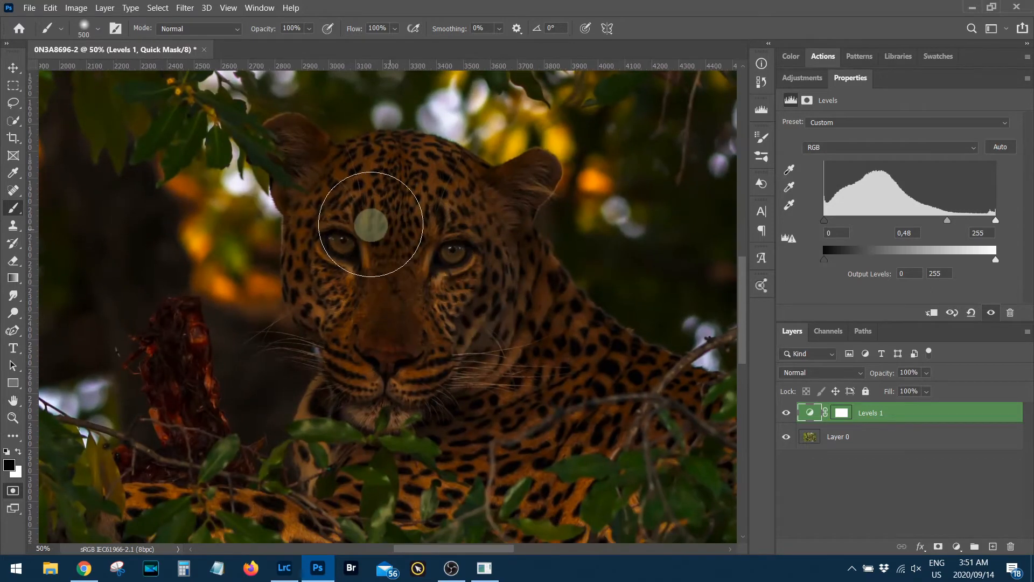
key(bracketleft)
key(bracketleft)
drag(300, 143, 322, 160)
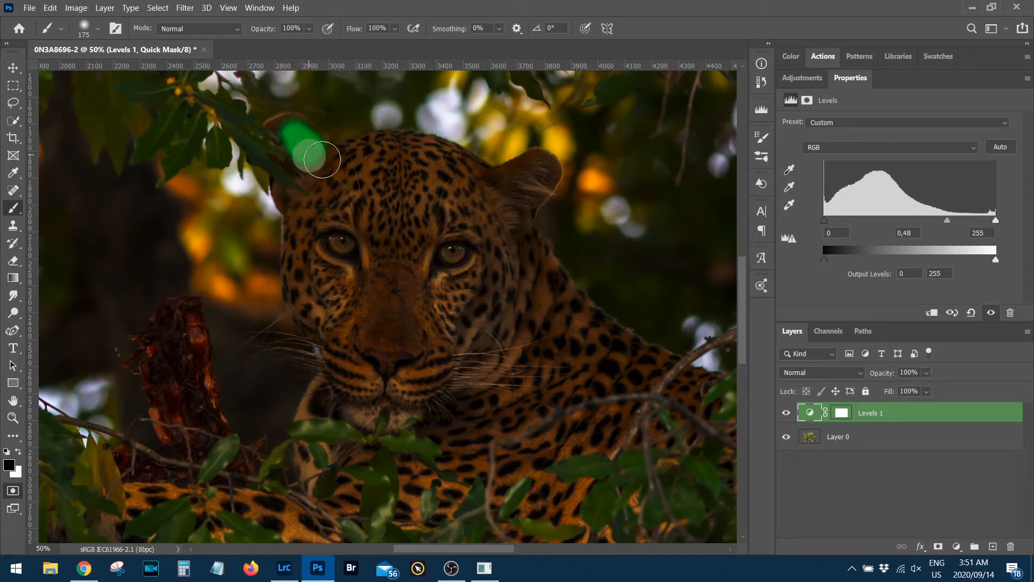
Paint the quick mask over the leopard's left-hand eye and down the cheek beside it.
key(ctrl+KP_Add)
key(ctrl+KP_Add)
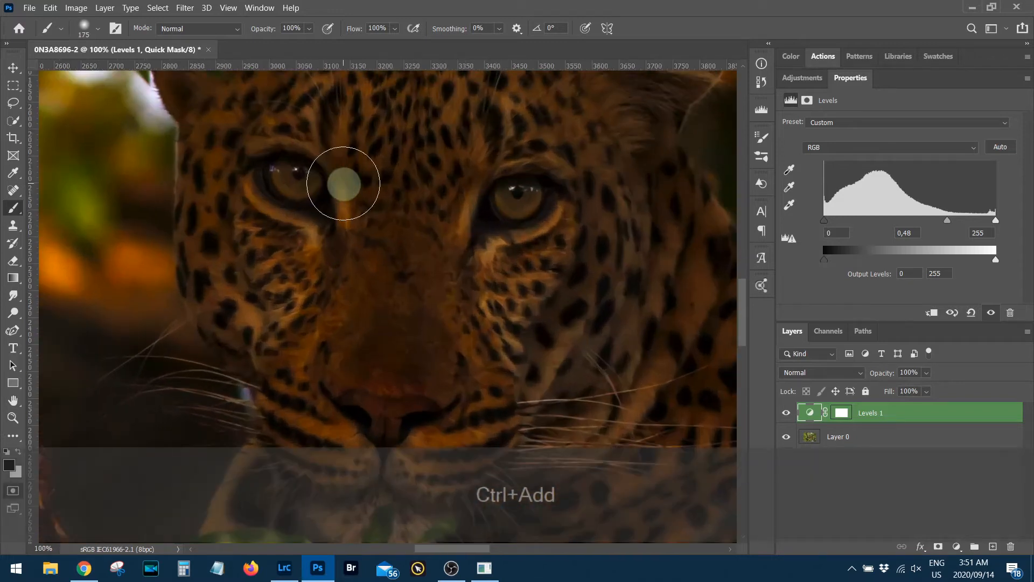
key(ctrl+KP_Add)
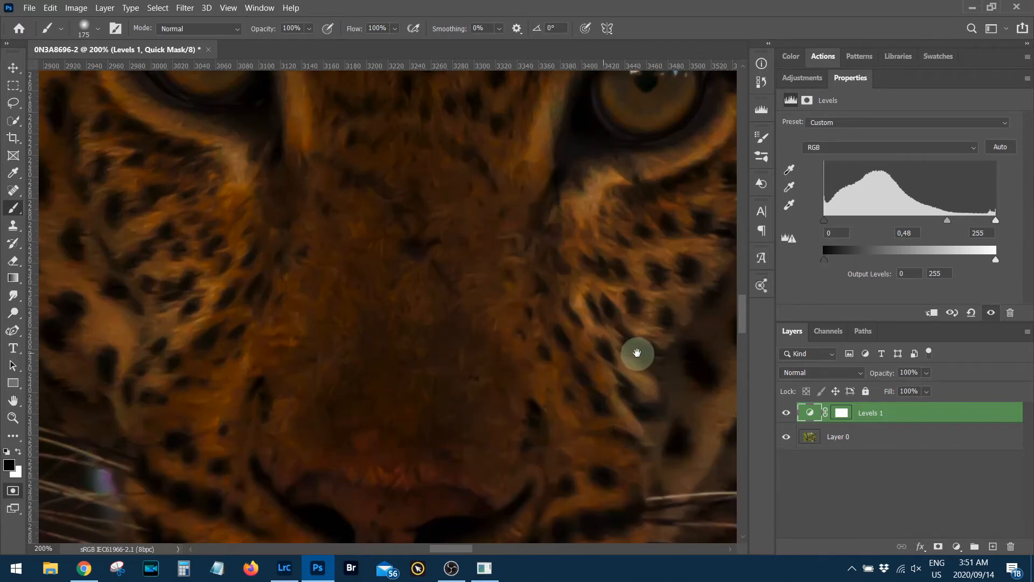
drag(329, 243, 639, 350)
mouse_move(351, 199)
mouse_down()
mouse_move(554, 286)
mouse_move(533, 173)
mouse_move(535, 188)
mouse_move(390, 224)
mouse_move(383, 339)
mouse_move(377, 185)
mouse_move(358, 270)
mouse_move(380, 400)
mouse_move(448, 460)
mouse_move(409, 184)
mouse_move(450, 289)
mouse_move(441, 345)
mouse_up()
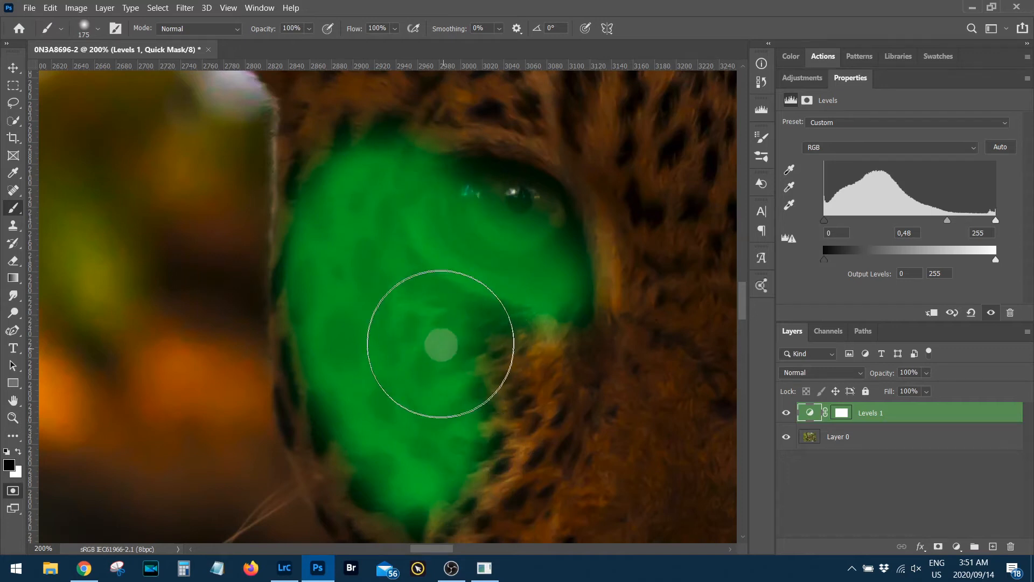
mouse_move(423, 381)
mouse_down()
mouse_move(404, 157)
mouse_move(425, 273)
mouse_move(514, 467)
mouse_move(561, 457)
mouse_move(473, 185)
mouse_move(369, 247)
mouse_move(370, 226)
mouse_move(411, 162)
mouse_move(496, 300)
mouse_move(455, 374)
mouse_move(469, 407)
mouse_up()
Try removing part of the lower cheek mask with white paint, undo it and restore black as the brush colour.
key(x)
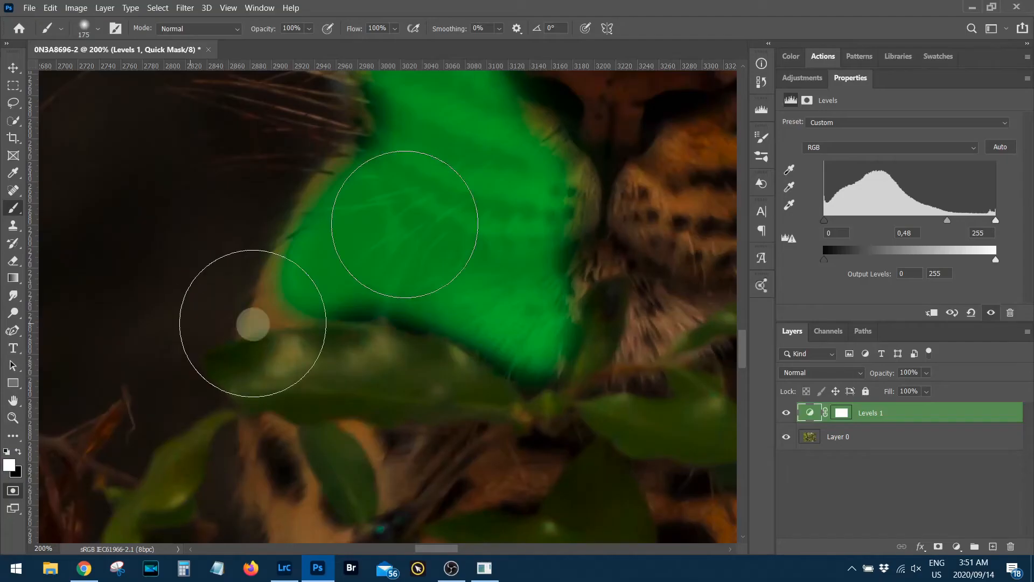
drag(417, 204, 411, 296)
key(ctrl+z)
click(16, 452)
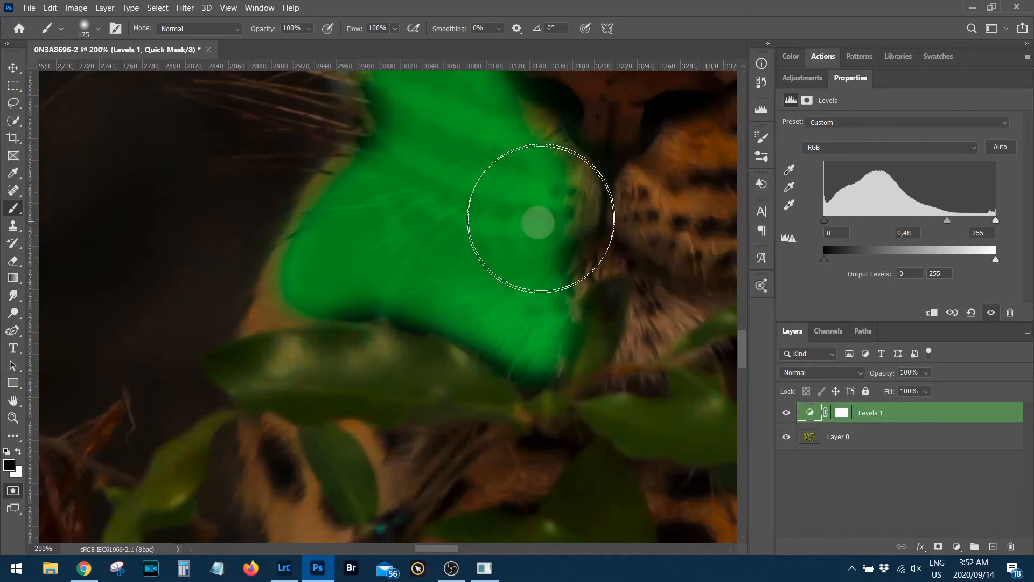
Paint the quick mask over the leopard's muzzle, chin and the neck fur beside them, undoing the stray dab.
drag(539, 223, 589, 247)
click(287, 245)
key(ctrl+z)
mouse_move(585, 211)
mouse_down()
mouse_move(437, 231)
mouse_move(342, 305)
mouse_up()
mouse_move(302, 334)
mouse_down()
mouse_move(434, 353)
mouse_move(513, 302)
mouse_move(390, 169)
mouse_move(592, 151)
mouse_up()
drag(586, 354, 357, 174)
mouse_move(329, 198)
mouse_down()
mouse_move(470, 328)
mouse_move(460, 193)
mouse_move(674, 268)
mouse_move(651, 296)
mouse_up()
Extend the quick mask over the fur patches below the leopard's muzzle and along the top of its head.
key(ctrl+minus)
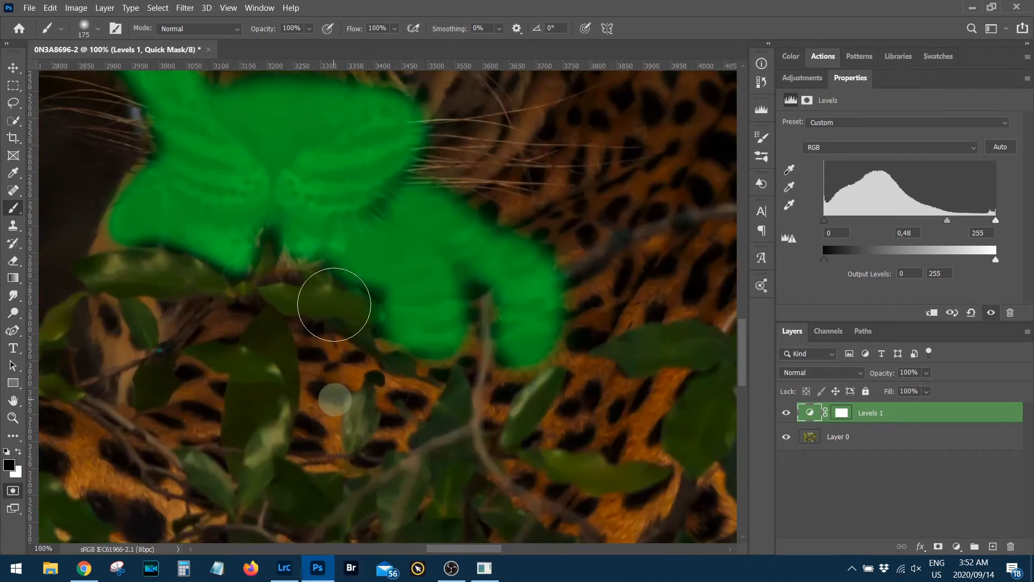
drag(334, 304, 382, 423)
mouse_move(242, 324)
mouse_down()
mouse_move(317, 213)
mouse_move(451, 197)
mouse_move(374, 195)
mouse_move(541, 425)
mouse_up()
mouse_move(427, 319)
mouse_down()
mouse_move(359, 338)
mouse_move(341, 307)
mouse_move(389, 321)
mouse_move(376, 240)
mouse_move(577, 194)
mouse_up()
key(x)
key(x)
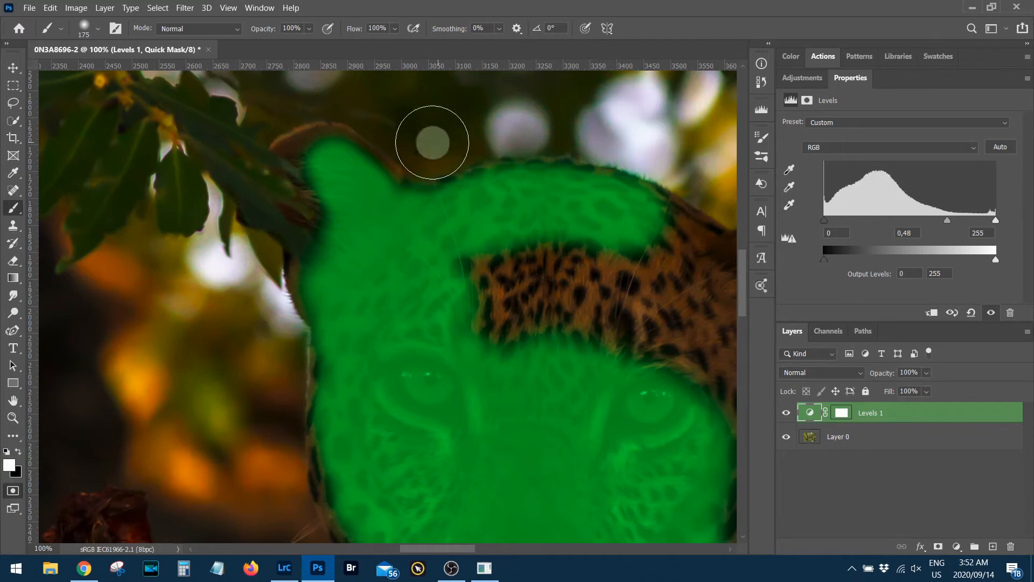
Paint the quick mask over the leopard's forehead and the neck fur beside its right-hand eye.
mouse_move(526, 267)
mouse_down()
mouse_move(588, 319)
mouse_move(604, 273)
mouse_move(693, 357)
mouse_up()
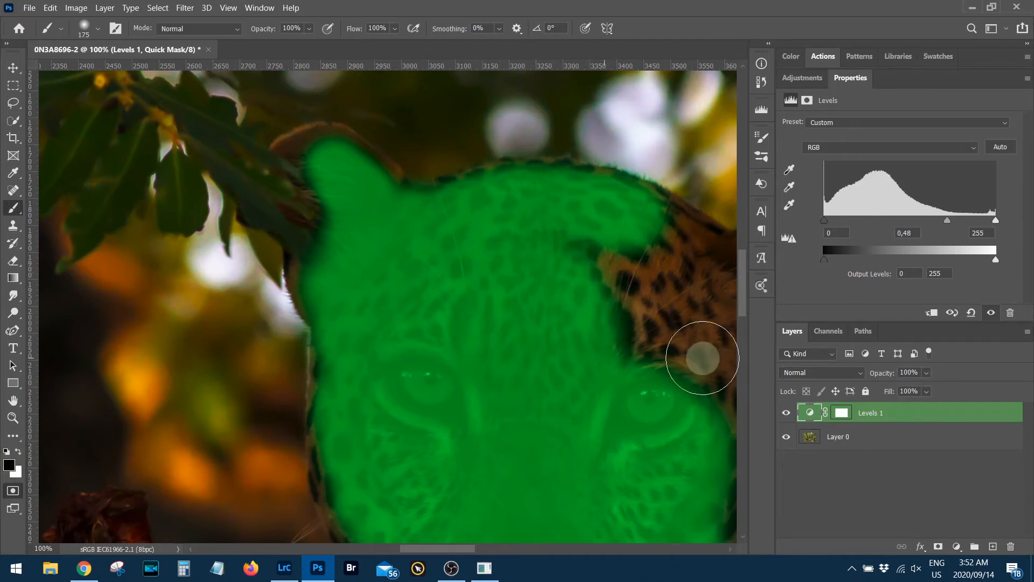
key(ctrl+z)
key(x)
key(space)
mouse_move(577, 351)
mouse_down()
mouse_move(356, 232)
mouse_move(356, 193)
mouse_up()
drag(520, 320, 516, 309)
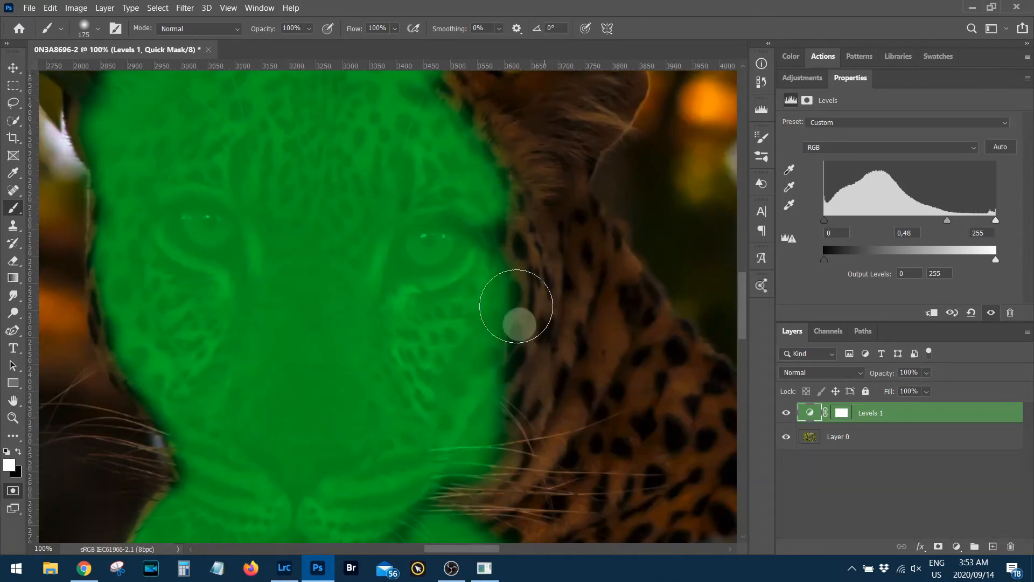
key(ctrl+z)
key(x)
mouse_move(535, 338)
mouse_down()
mouse_move(491, 233)
mouse_move(495, 484)
mouse_move(596, 388)
mouse_move(641, 386)
mouse_move(554, 250)
mouse_move(633, 326)
mouse_move(644, 499)
mouse_move(549, 477)
mouse_up()
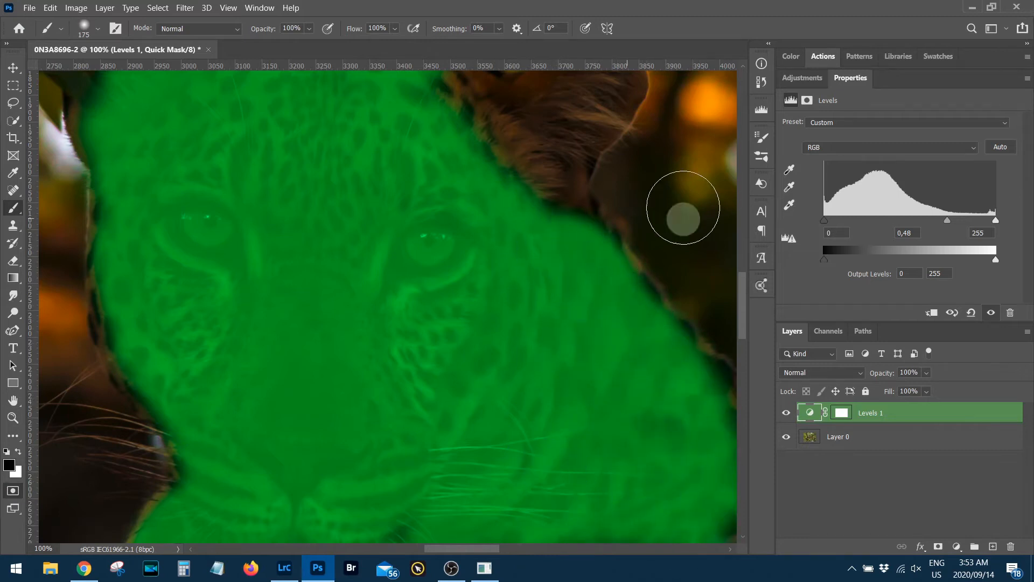
Paint the quick mask over the leopard's right-hand ear and its shoulder down to the foliage.
scroll(471, 229, up, 3)
scroll(431, 269, right, 2)
mouse_move(329, 256)
mouse_down()
mouse_move(434, 288)
mouse_move(485, 251)
mouse_move(485, 286)
mouse_move(425, 372)
mouse_move(458, 378)
mouse_move(476, 200)
mouse_up()
key(x)
key(ctrl+z)
key(ctrl+z)
drag(246, 420, 500, 177)
key(x)
drag(283, 241, 274, 152)
mouse_move(529, 415)
mouse_down()
mouse_move(388, 206)
mouse_move(242, 197)
mouse_up()
drag(461, 233, 265, 248)
mouse_move(327, 279)
mouse_down()
mouse_move(377, 254)
mouse_move(352, 321)
mouse_up()
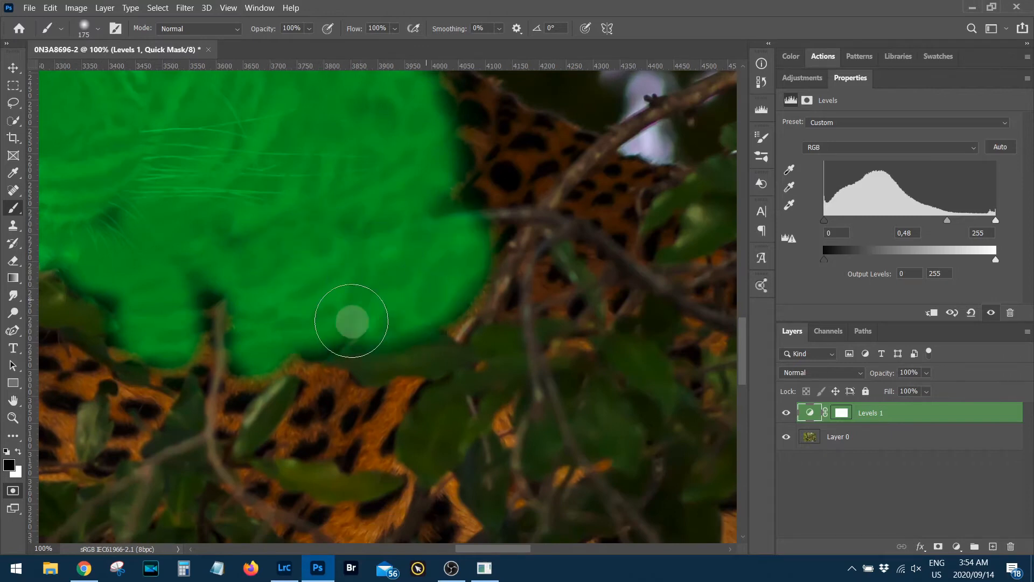
Paint the quick mask over the fur showing between the leaves below the chin and along the leg on the branch.
mouse_move(328, 423)
mouse_down()
mouse_move(296, 324)
mouse_move(237, 330)
mouse_up()
mouse_move(65, 366)
mouse_down()
mouse_move(362, 311)
mouse_move(429, 323)
mouse_move(431, 394)
mouse_up()
mouse_move(232, 353)
mouse_down()
mouse_move(211, 377)
mouse_move(427, 397)
mouse_move(452, 517)
mouse_up()
drag(445, 309, 470, 293)
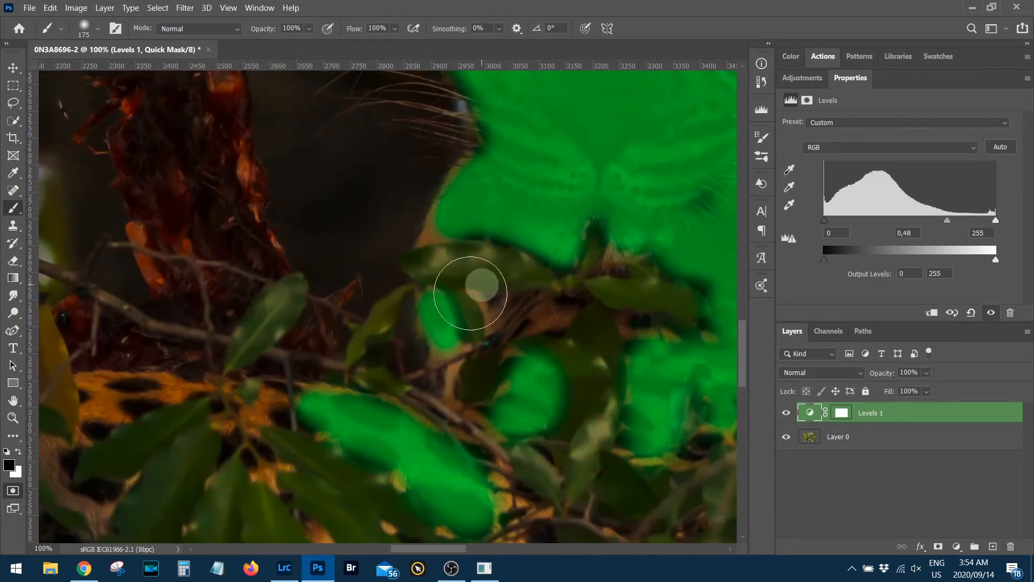
mouse_move(377, 378)
mouse_down()
mouse_move(551, 238)
mouse_move(619, 217)
mouse_up()
mouse_move(356, 247)
mouse_down()
mouse_move(446, 231)
mouse_move(506, 260)
mouse_up()
key(alt+x)
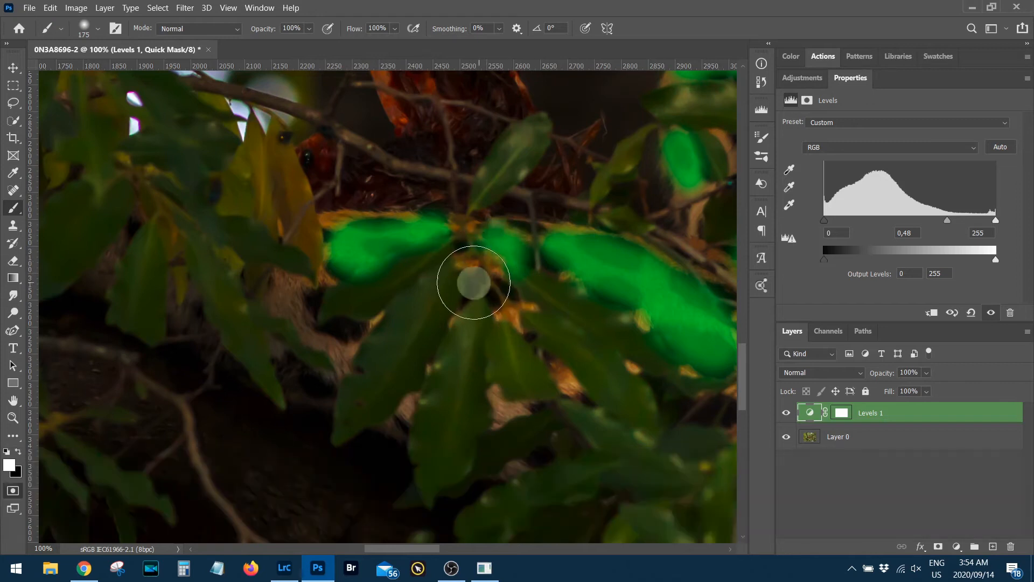
key(x)
click(294, 299)
Paint the quick mask over the pale spotted fur patches showing through the leaves below the leopard's body.
drag(619, 316, 314, 231)
mouse_move(327, 370)
mouse_down()
mouse_move(462, 370)
mouse_move(415, 311)
mouse_move(455, 238)
mouse_move(170, 162)
mouse_up()
mouse_move(398, 188)
mouse_down()
mouse_move(380, 252)
mouse_move(510, 391)
mouse_move(504, 264)
mouse_move(538, 225)
mouse_move(566, 136)
mouse_up()
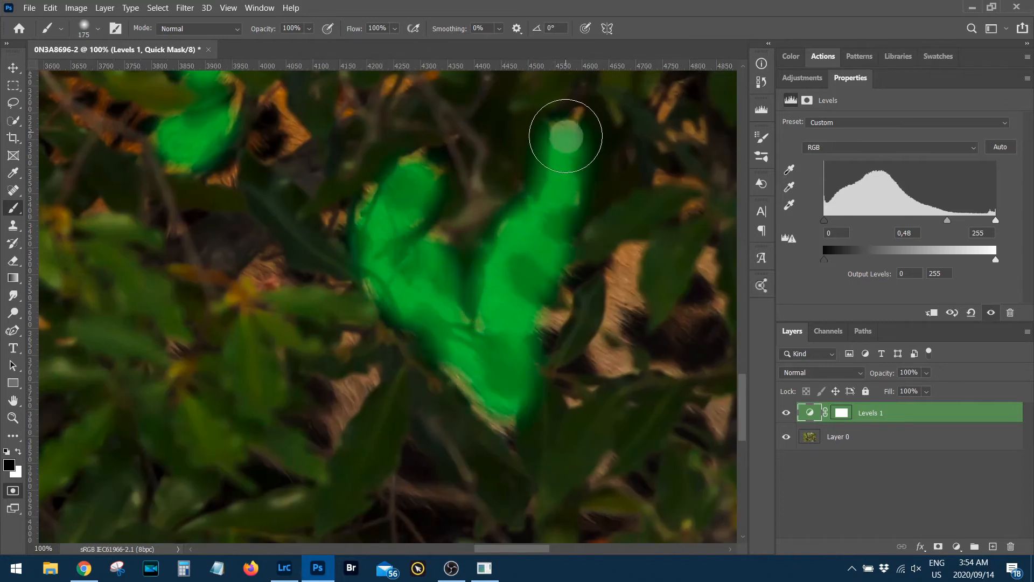
key(ctrl+z)
mouse_move(612, 300)
mouse_down()
mouse_move(392, 243)
mouse_move(462, 265)
mouse_up()
mouse_move(571, 288)
mouse_down()
mouse_move(307, 158)
mouse_move(485, 406)
mouse_up()
mouse_move(178, 259)
mouse_down()
mouse_move(445, 339)
mouse_move(457, 428)
mouse_move(439, 423)
mouse_up()
click(569, 438)
Convert the quick mask into a selection of the leopard and add a Levels adjustment layer from it.
scroll(655, 342, left, 6)
scroll(447, 328, up, 5)
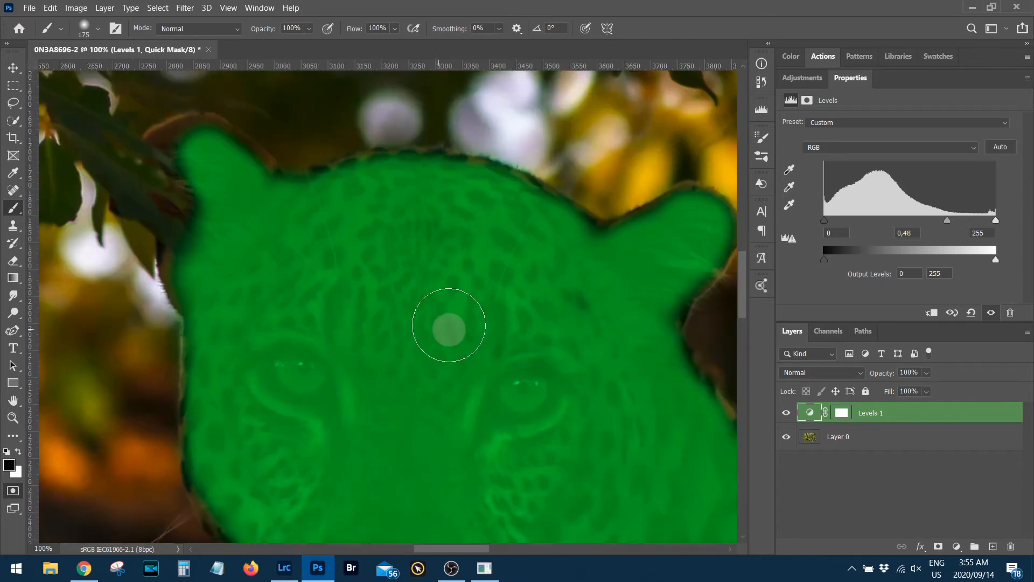
key(ctrl+minus)
key(ctrl+minus)
key(ctrl+minus)
key(ctrl+minus)
key(ctrl+minus)
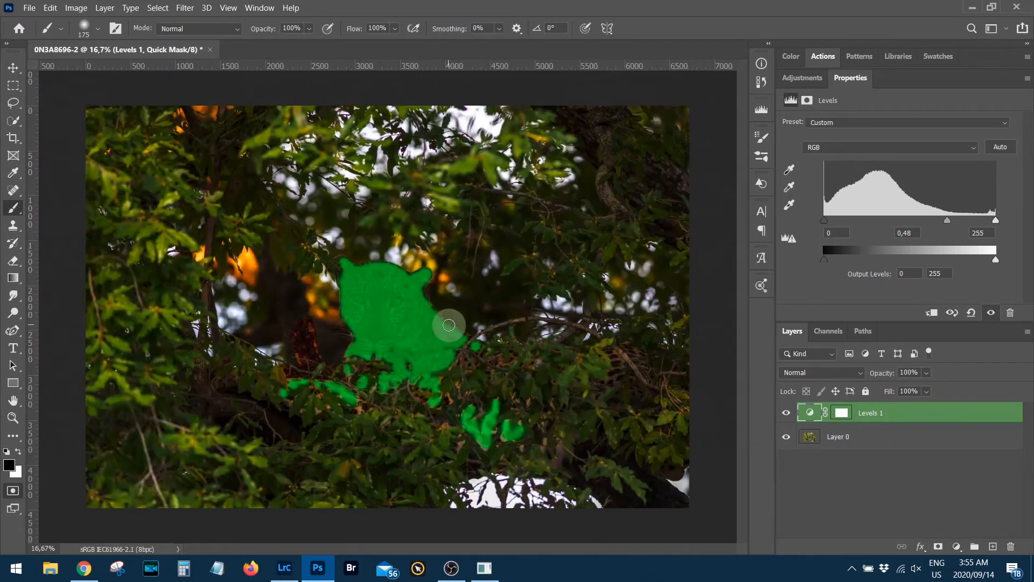
click(11, 507)
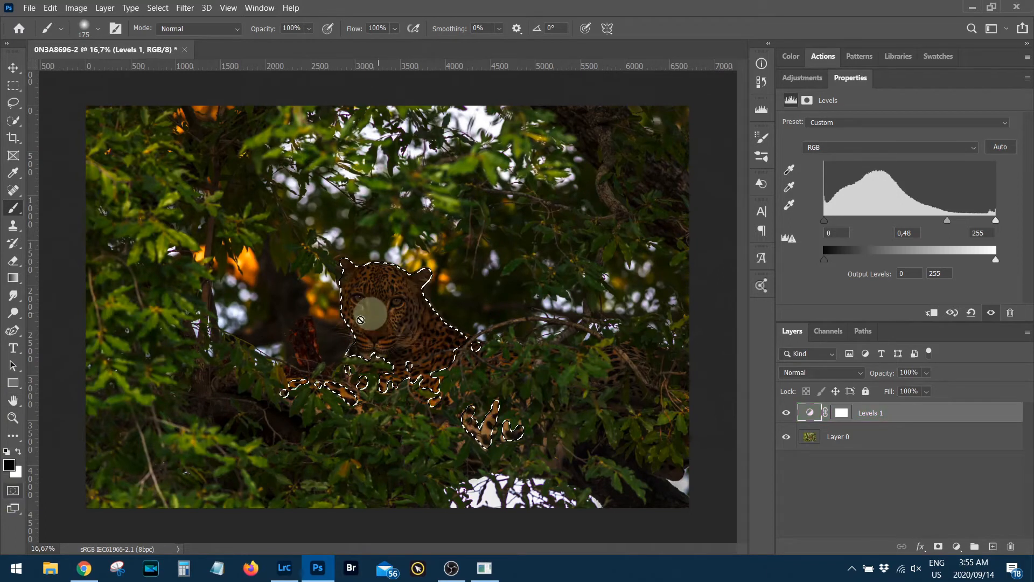
click(802, 77)
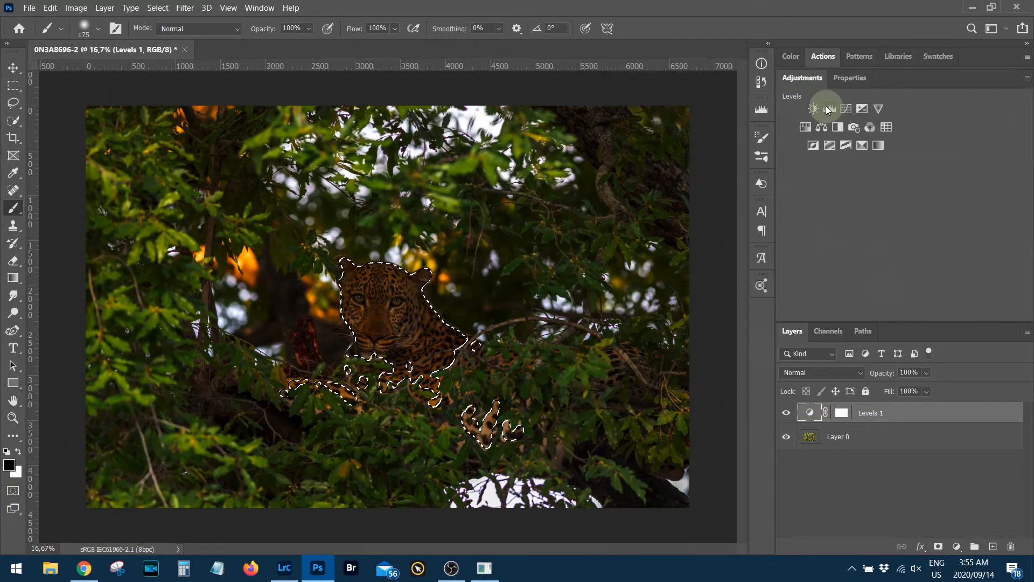
click(828, 108)
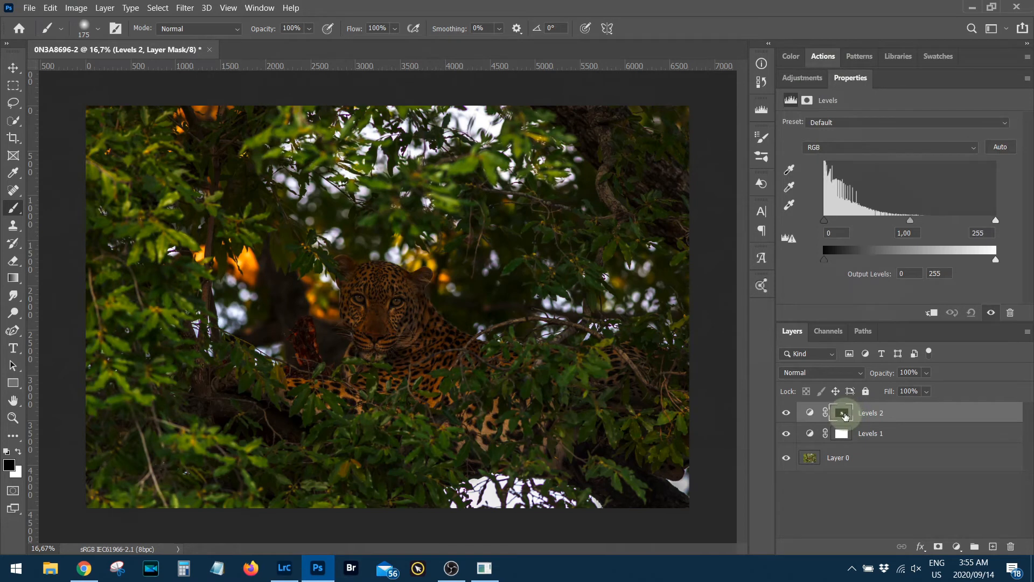
Inspect the Levels 2 mask, then brighten the leopard with white input level 178 and midtones 1,17, comparing before and after.
alt+click(845, 415)
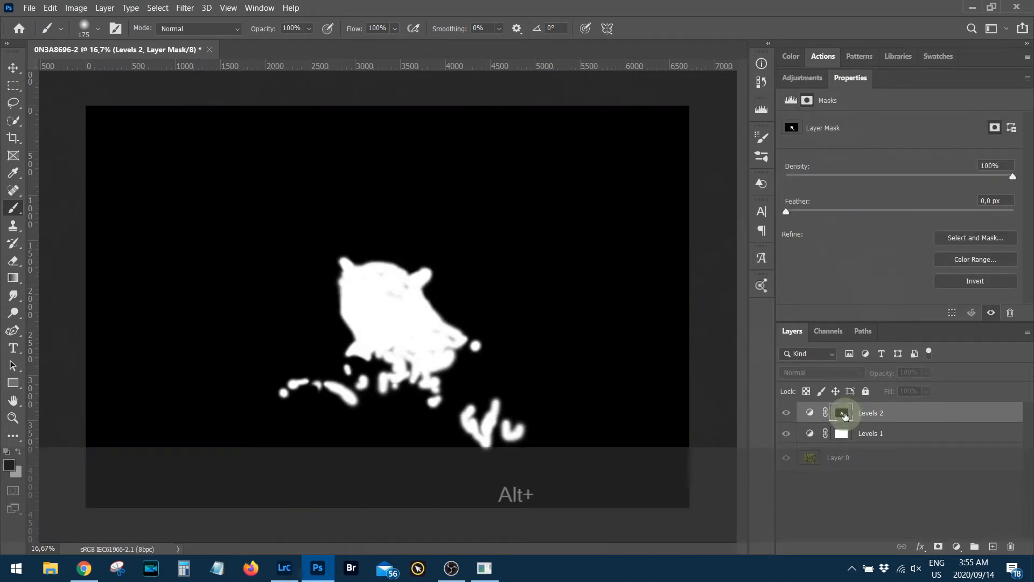
alt+click(845, 416)
alt+click(844, 415)
alt+click(844, 416)
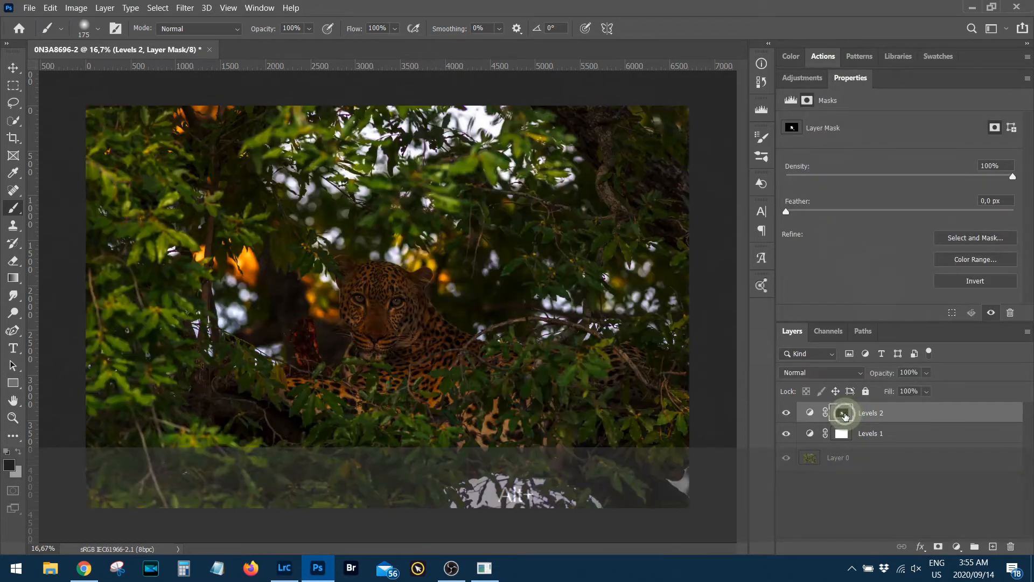
click(817, 416)
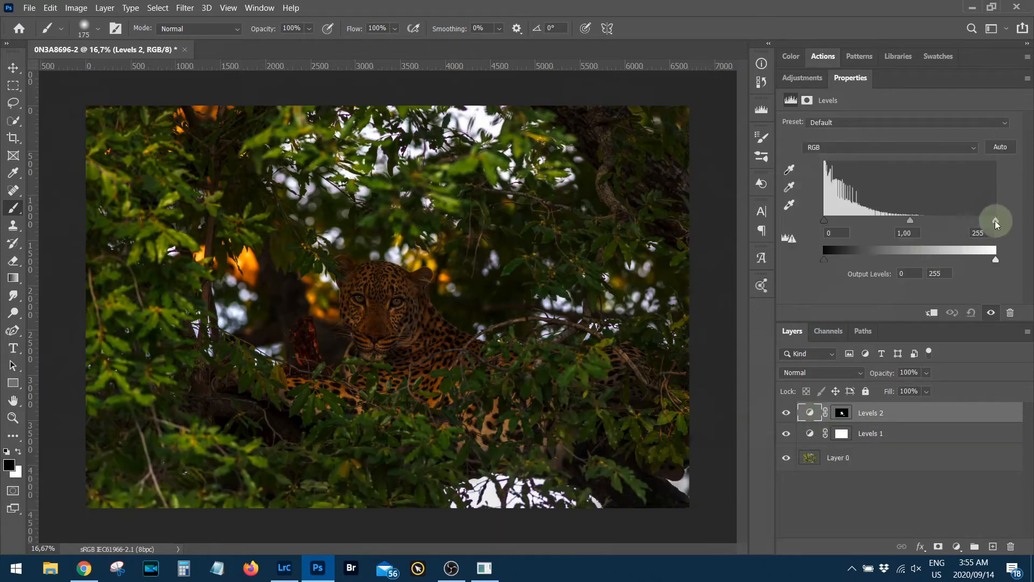
drag(997, 225, 967, 224)
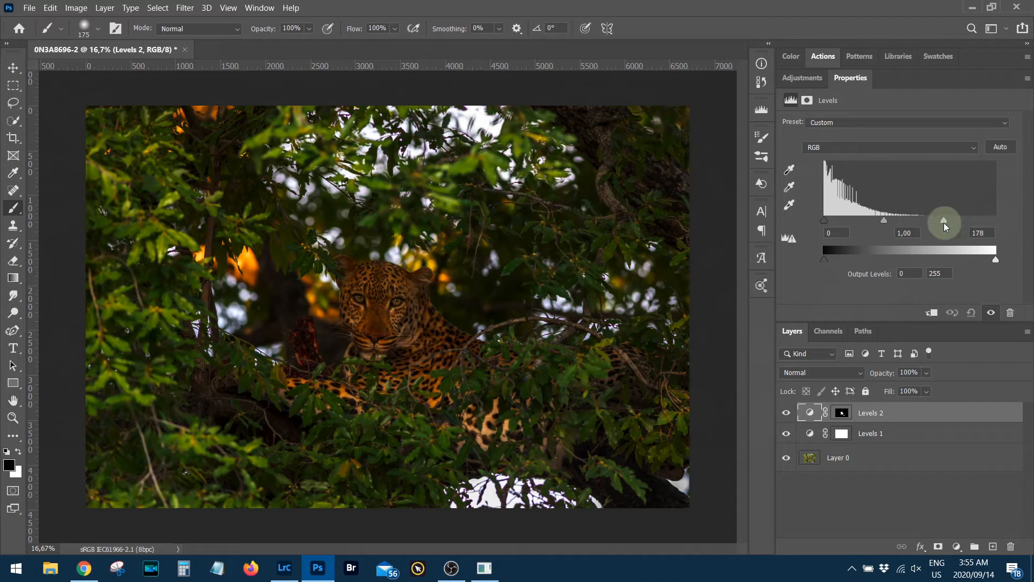
drag(884, 222, 877, 222)
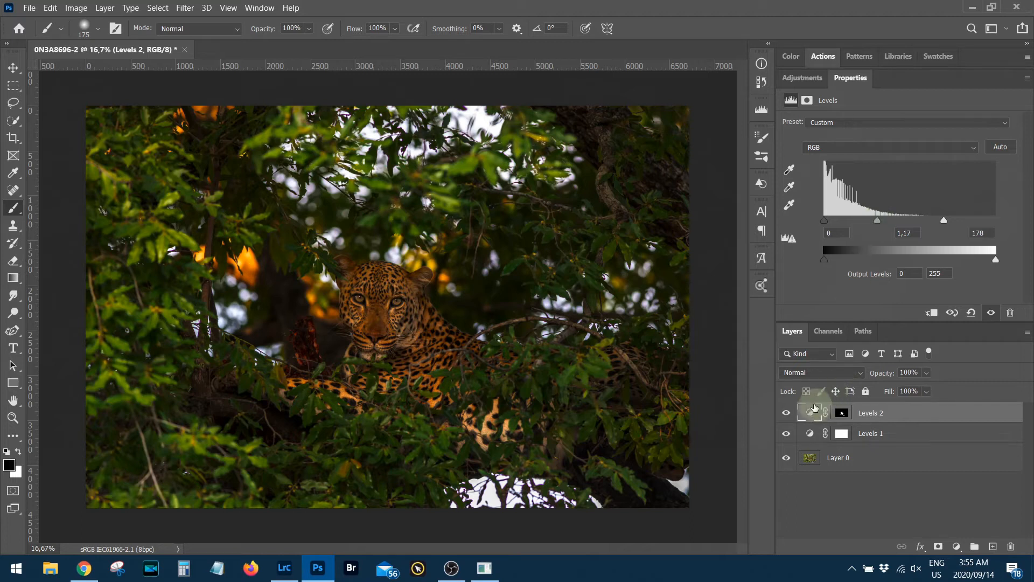
click(787, 412)
click(787, 412)
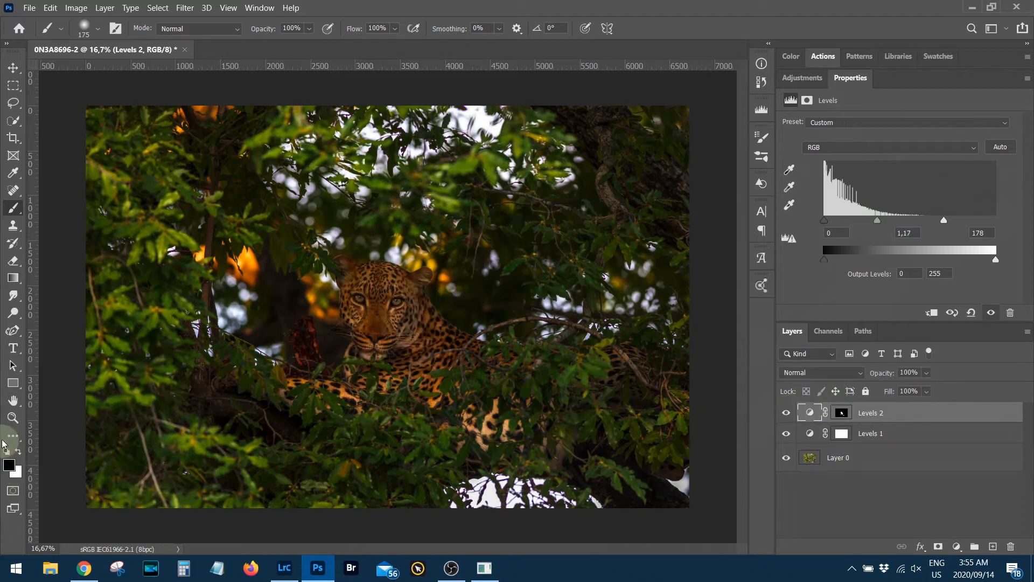
Activate the Brush and the Levels 2 layer mask, and inspect the mask's edge around the left-hand ear.
double_click(14, 411)
key(ctrl+space)
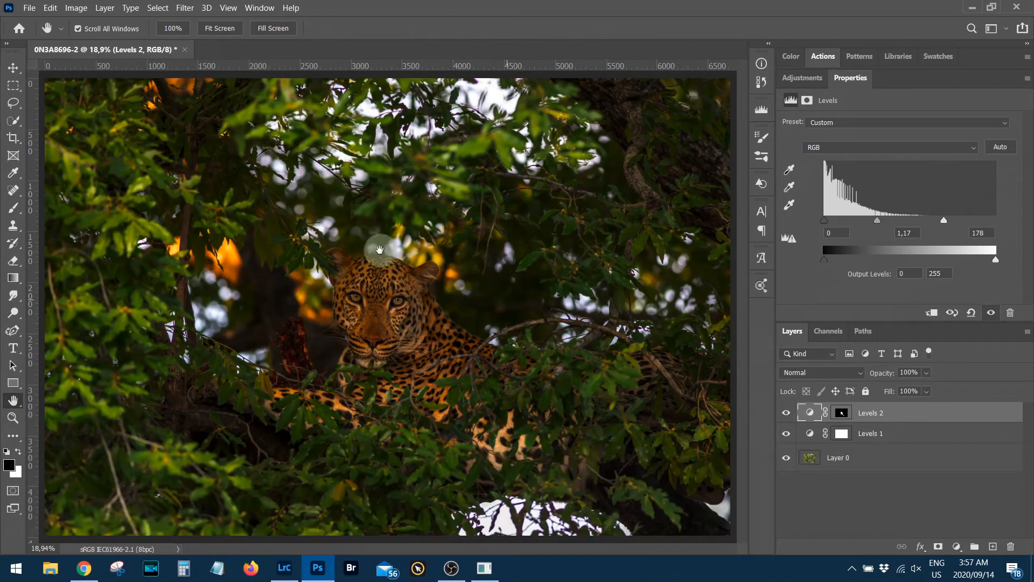
key(ctrl+KP_Add)
key(ctrl+KP_Add)
key(ctrl+KP_Add)
key(ctrl+KP_Add)
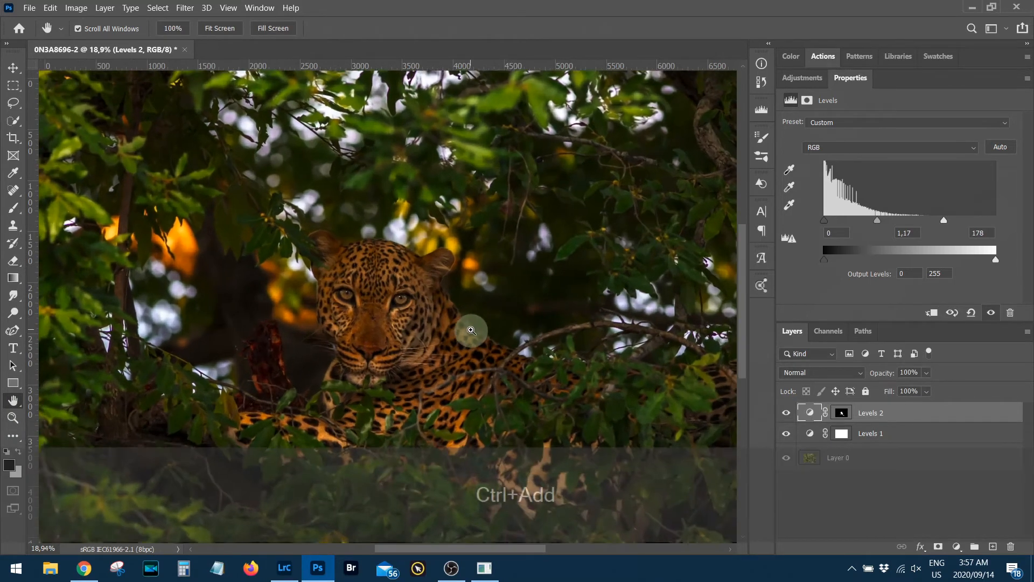
key(ctrl+KP_Add)
key(ctrl+KP_Add)
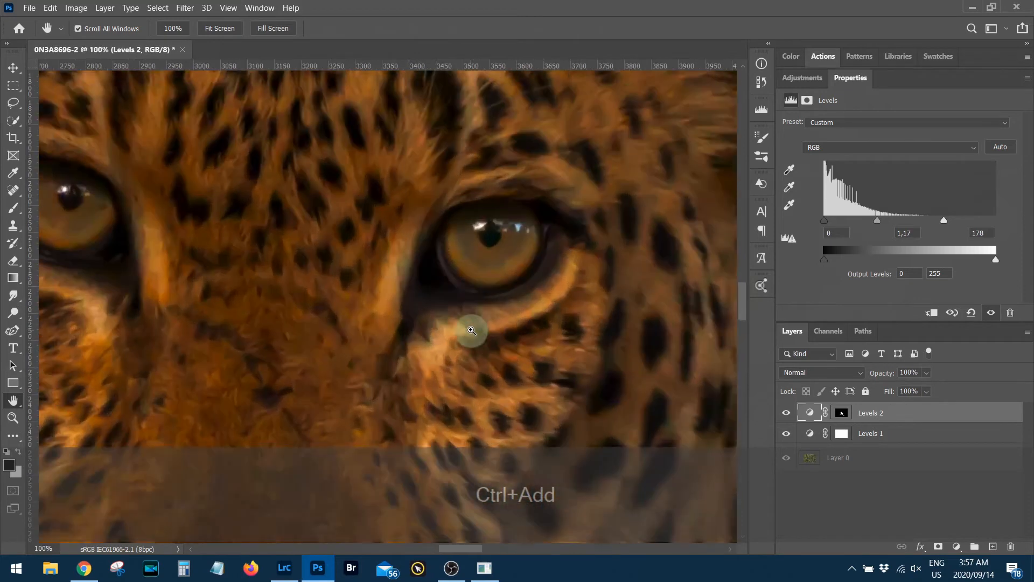
drag(249, 240, 458, 455)
drag(328, 282, 524, 466)
key(b)
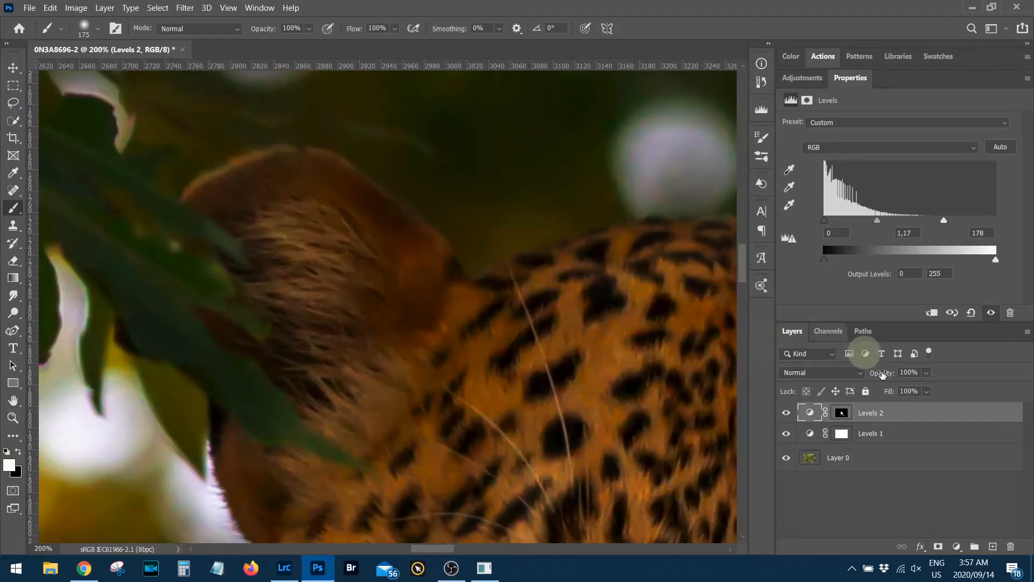
click(842, 415)
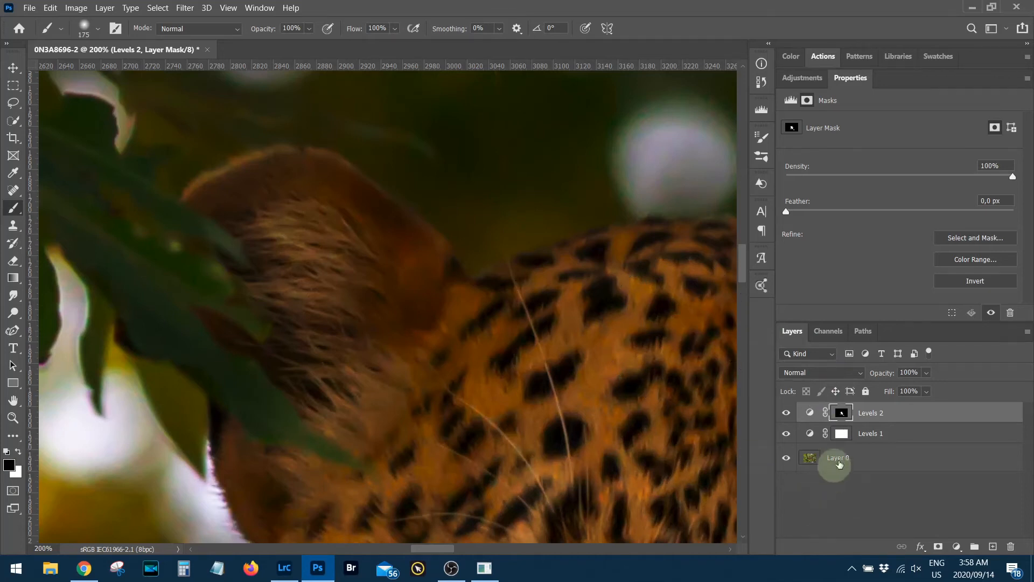
key(alt)
alt+click(845, 414)
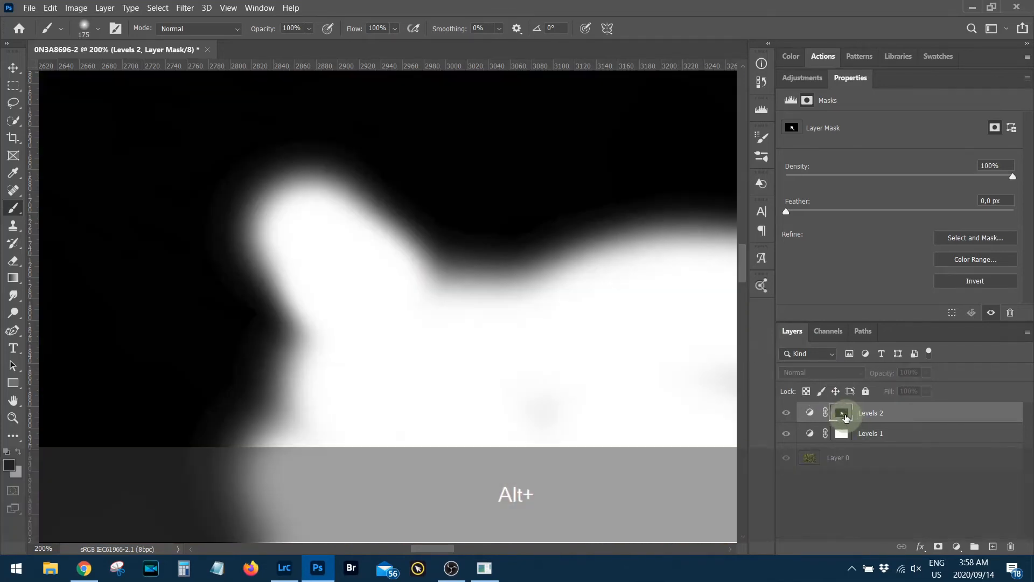
alt+click(845, 414)
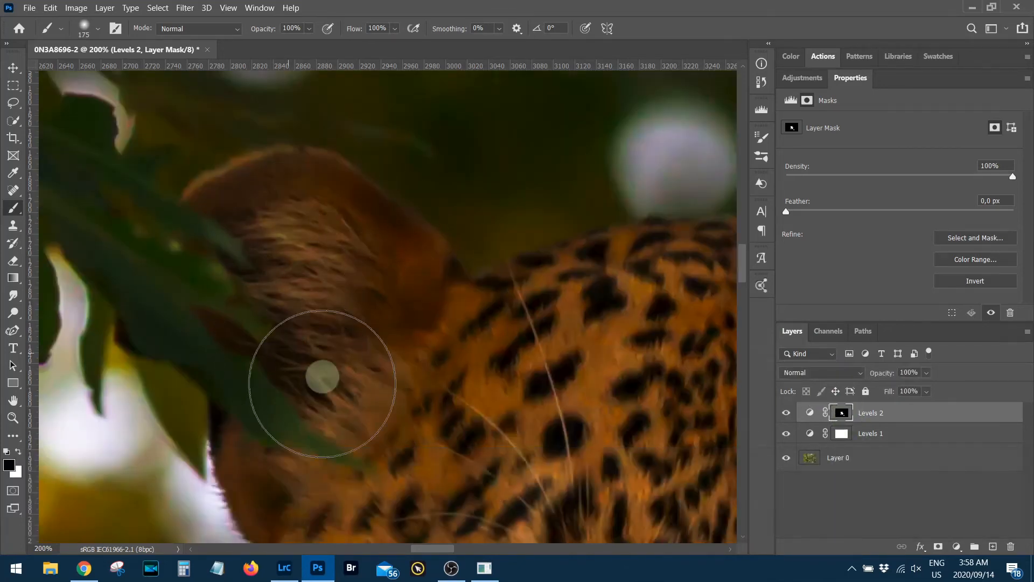
Reduce the brush size to 50 and paint white on the Levels 2 mask over the left-hand ear's uncovered fur.
key(x)
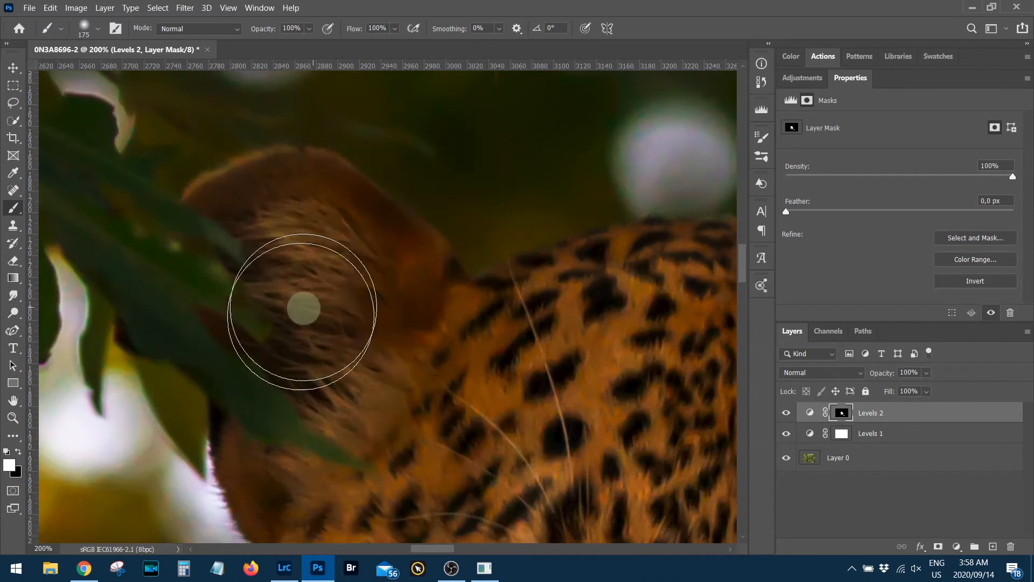
key(bracketleft)
key(bracketleft)
key(bracketleft)
key(bracketleft)
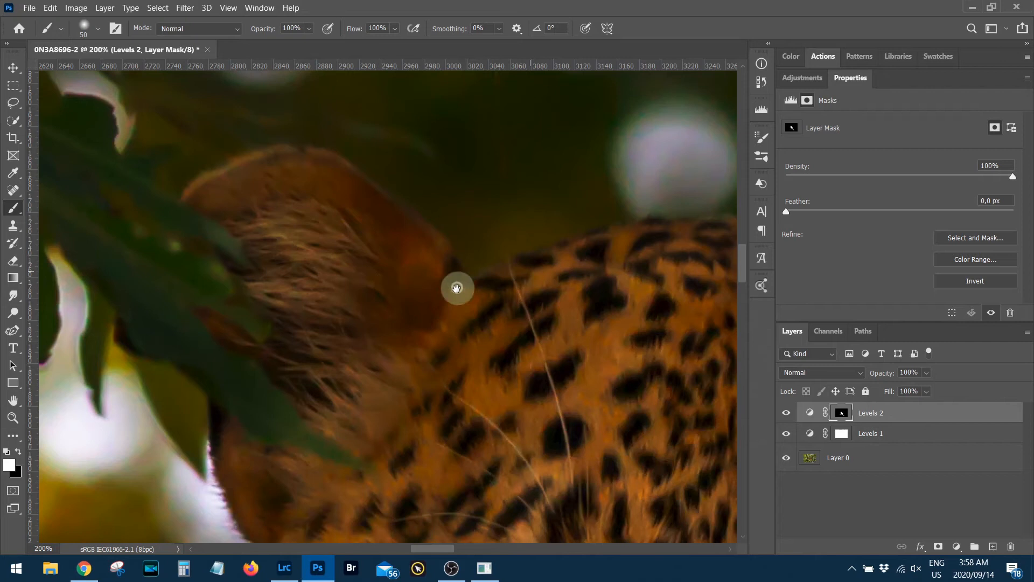
key(ctrl+z)
key(ctrl+z)
Refine the Levels 2 mask with white along the top of the head, the right-hand ear and the neck.
drag(631, 300, 365, 375)
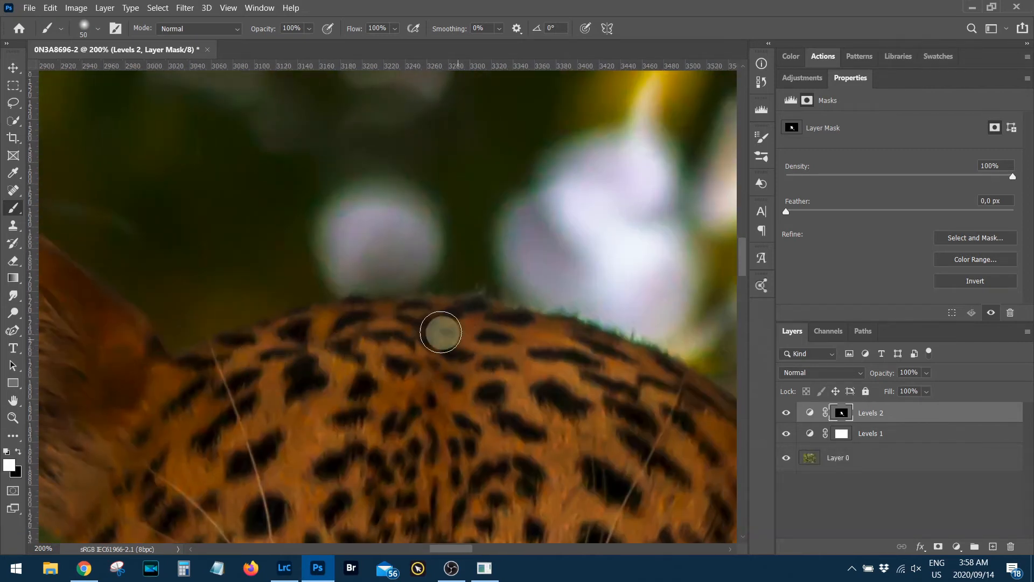
drag(619, 397, 331, 295)
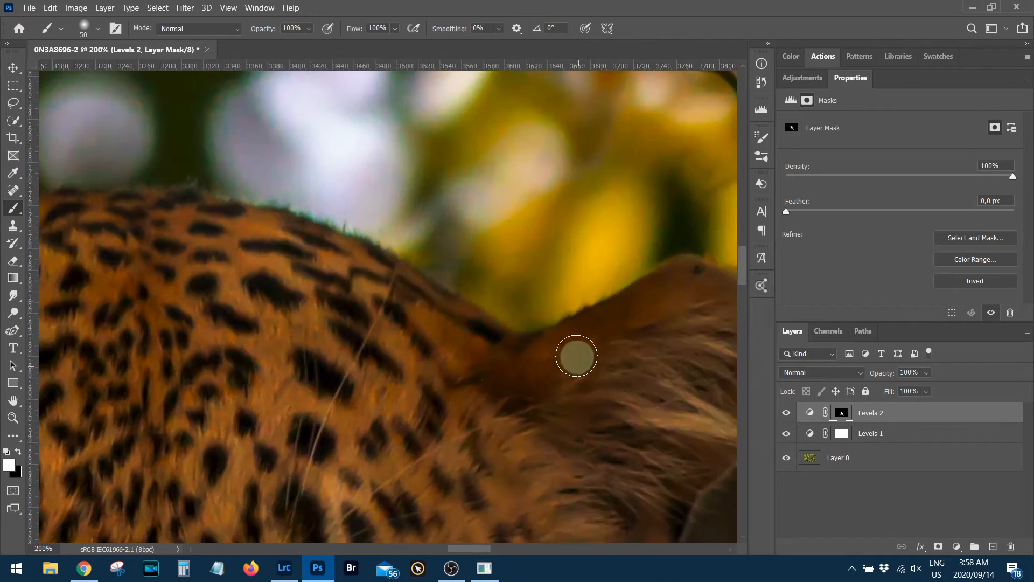
key(ctrl+z)
drag(614, 365, 330, 286)
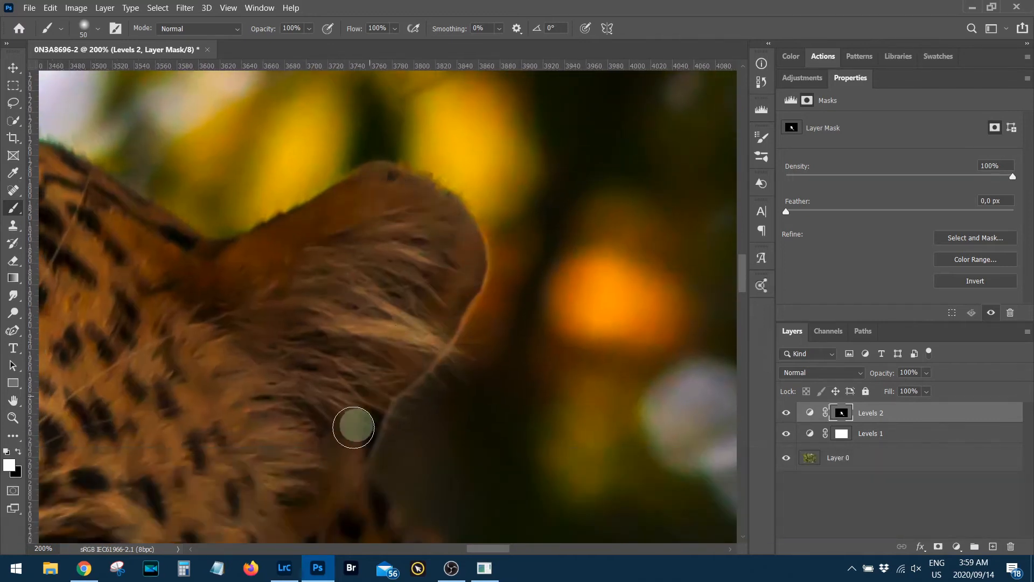
drag(305, 438, 338, 129)
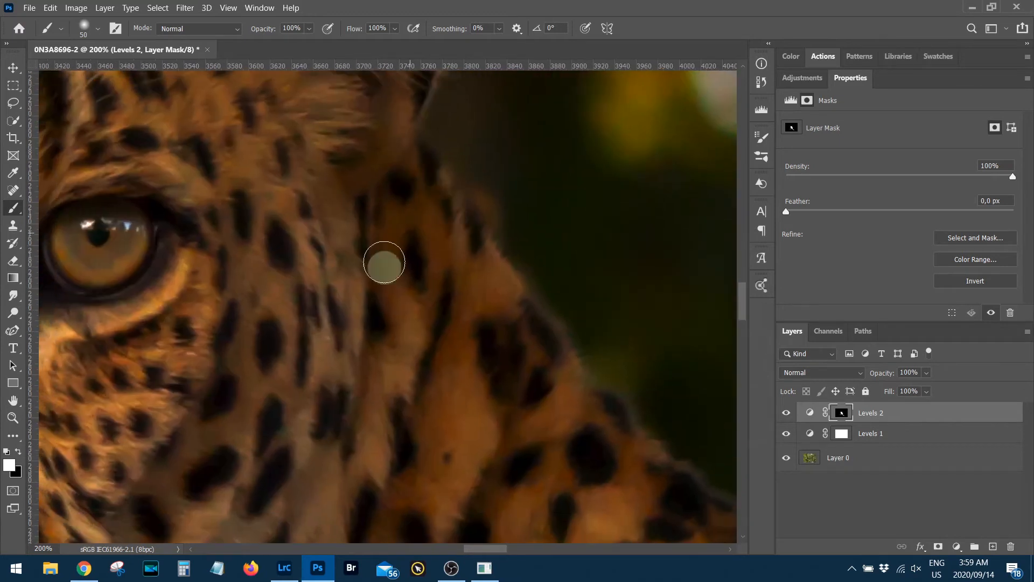
key(ctrl+KP_Subtract)
key(ctrl+KP_Subtract)
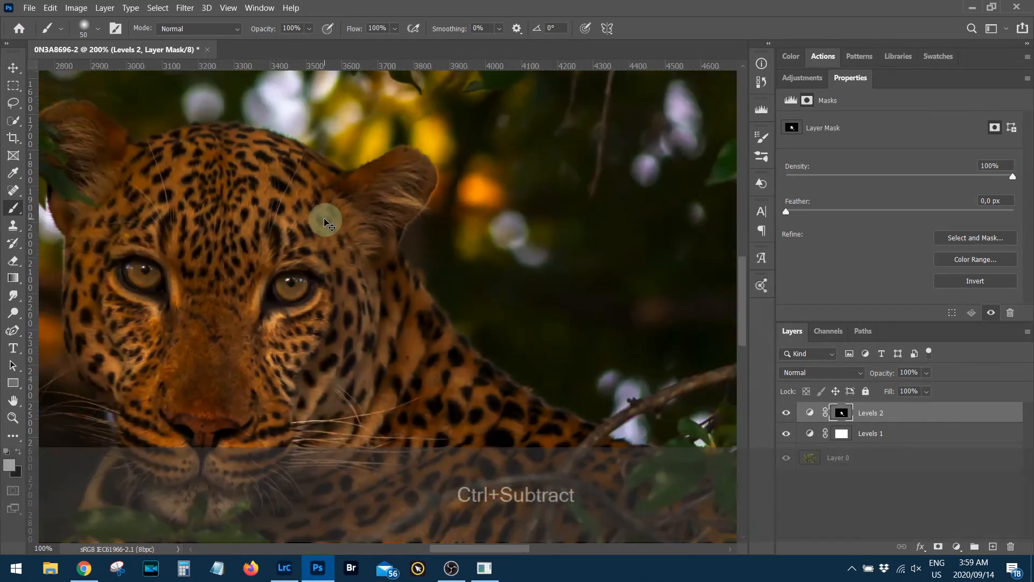
key(ctrl+KP_Subtract)
key(ctrl+KP_Subtract)
key(ctrl+KP_Subtract)
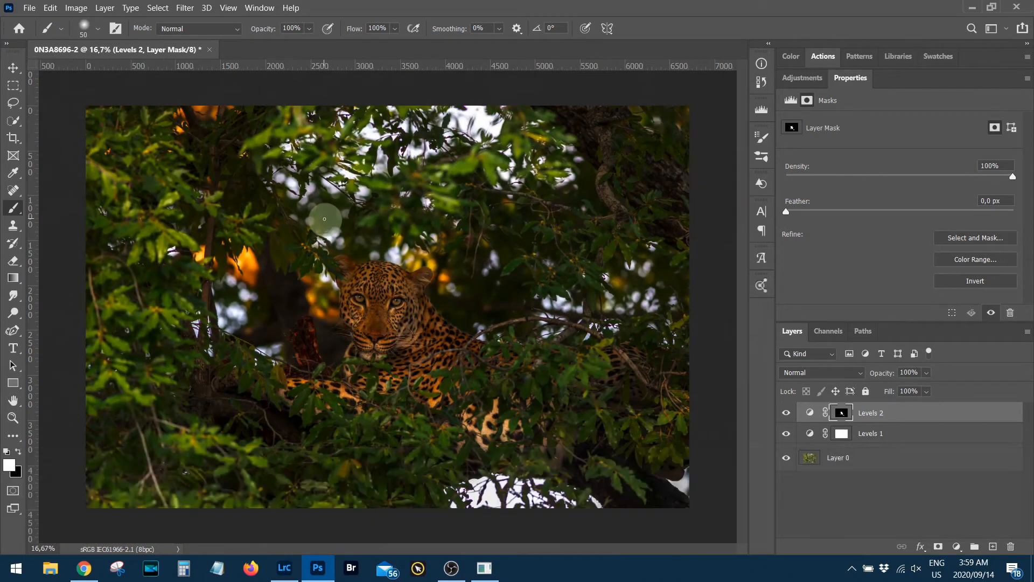
Compare the leopard photo with Levels 2 alone hidden, Levels 1 alone hidden, and both adjustment layers hidden, then show both again.
double_click(9, 401)
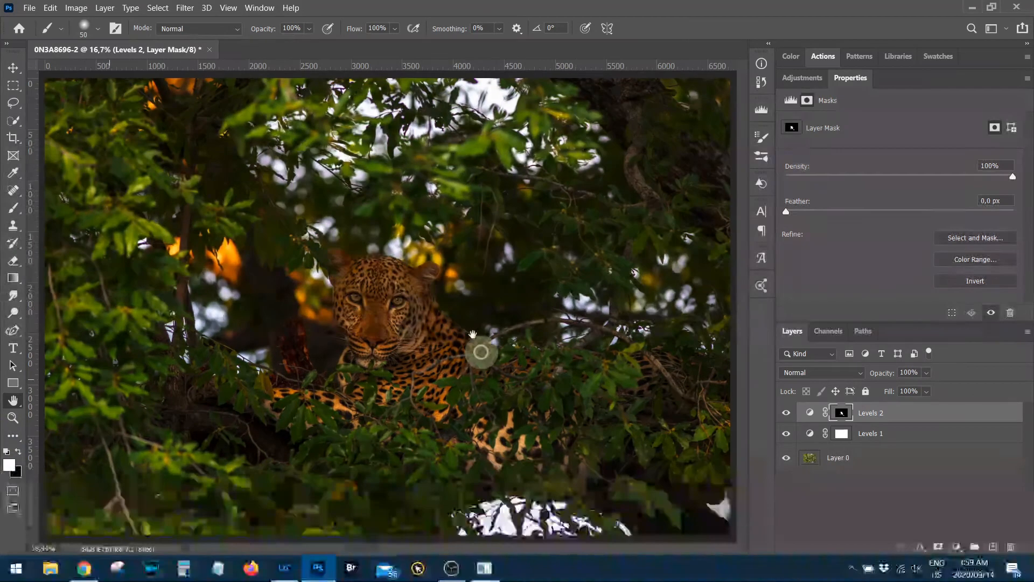
click(809, 413)
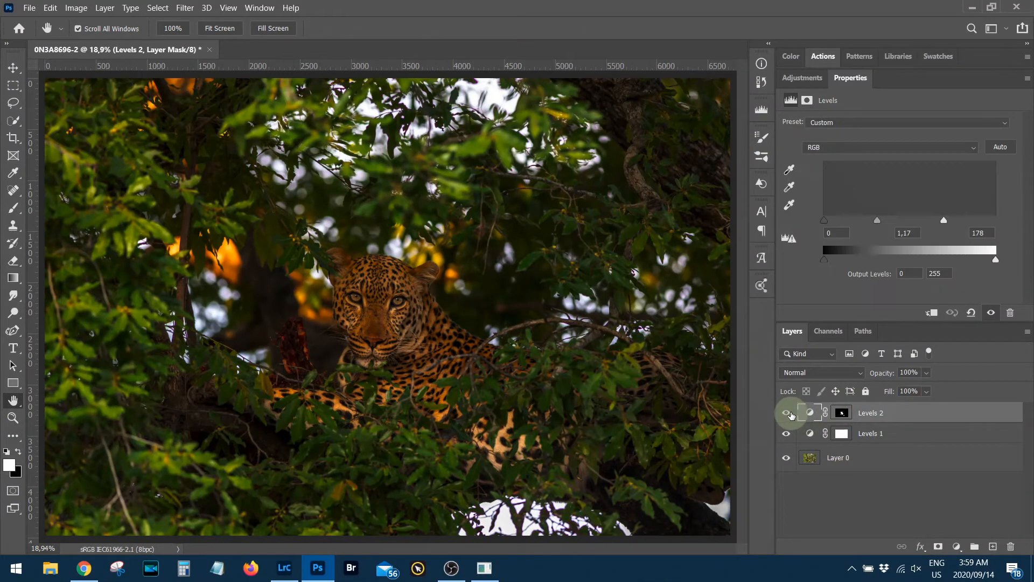
click(790, 412)
click(788, 413)
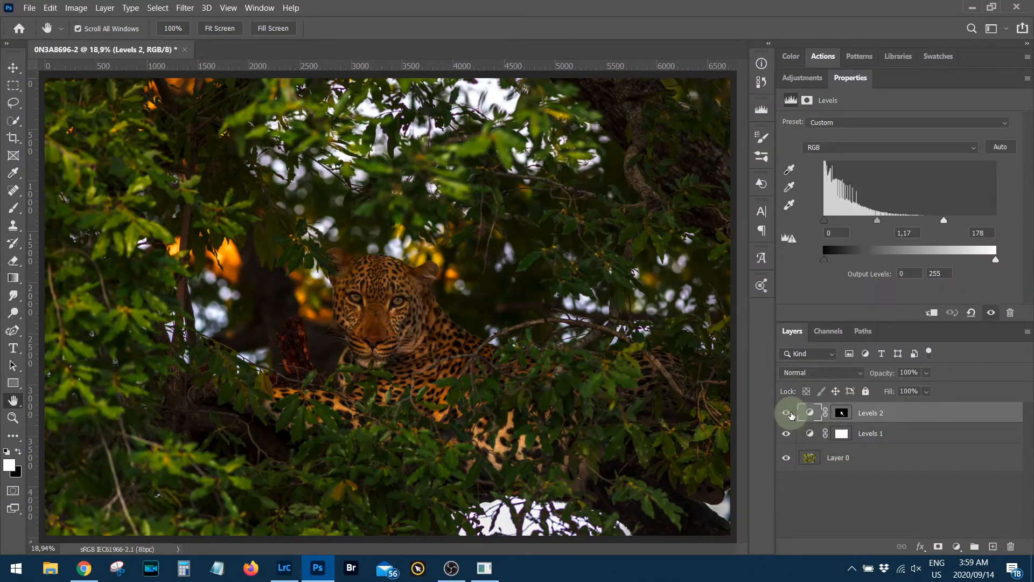
click(785, 431)
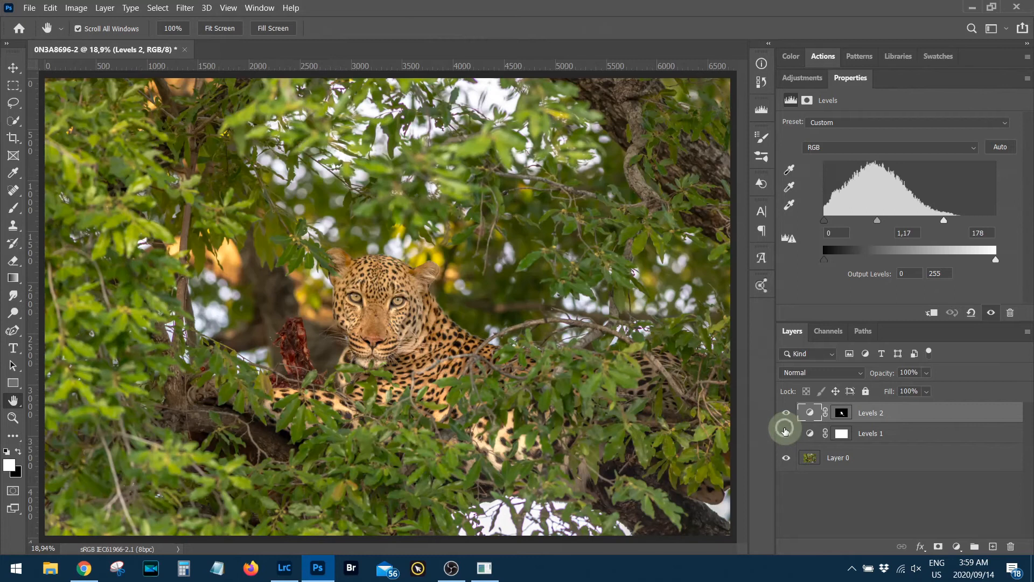
click(787, 413)
click(787, 422)
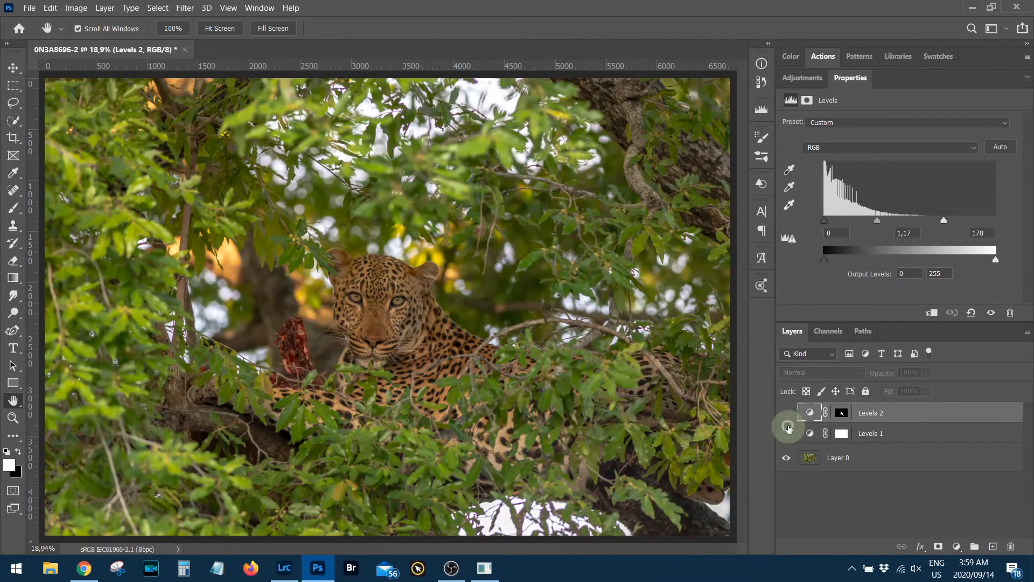
click(788, 430)
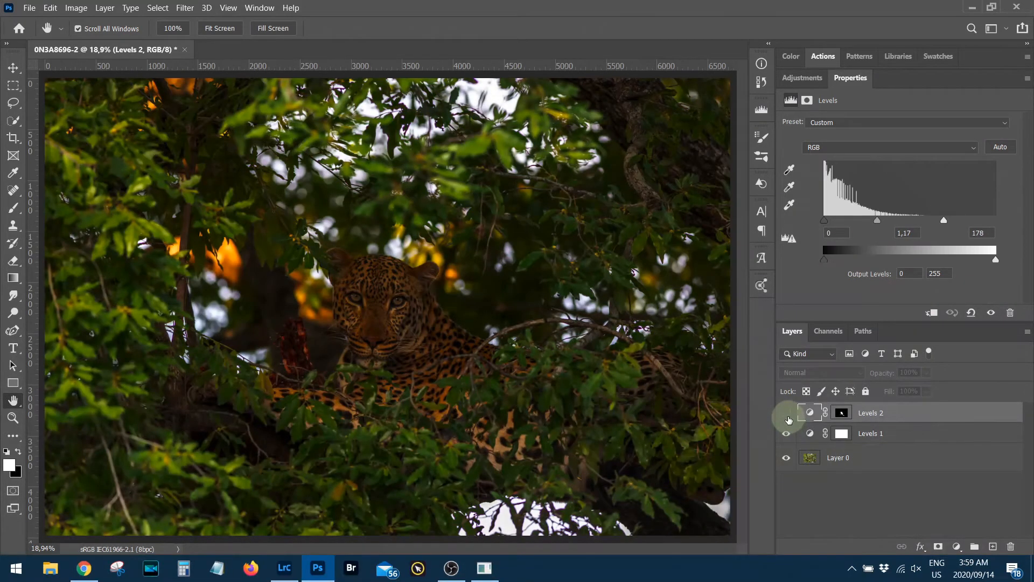
click(792, 413)
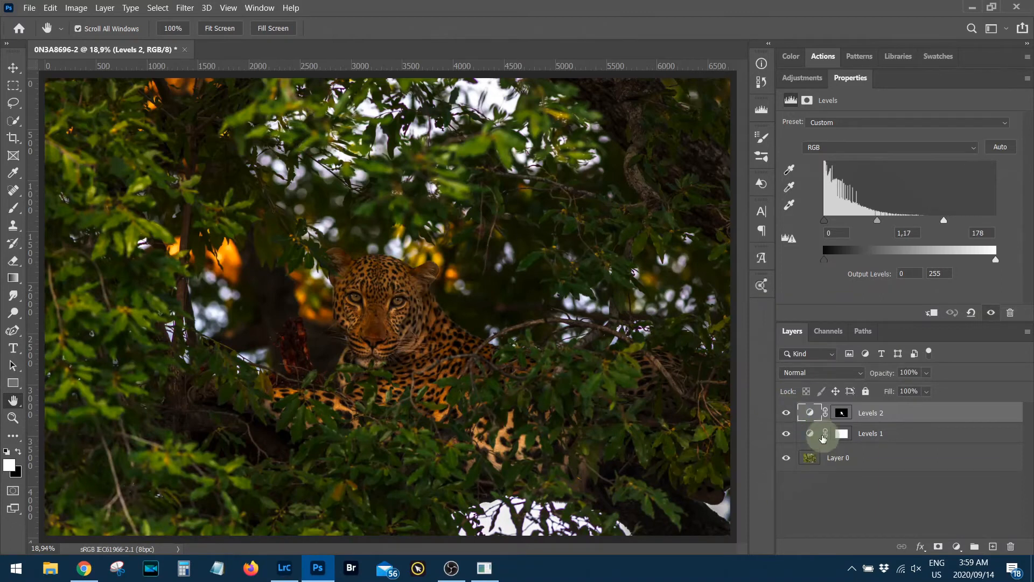
Review the Levels 1 and Levels 2 settings and compare the photo with and without Levels 2.
click(813, 438)
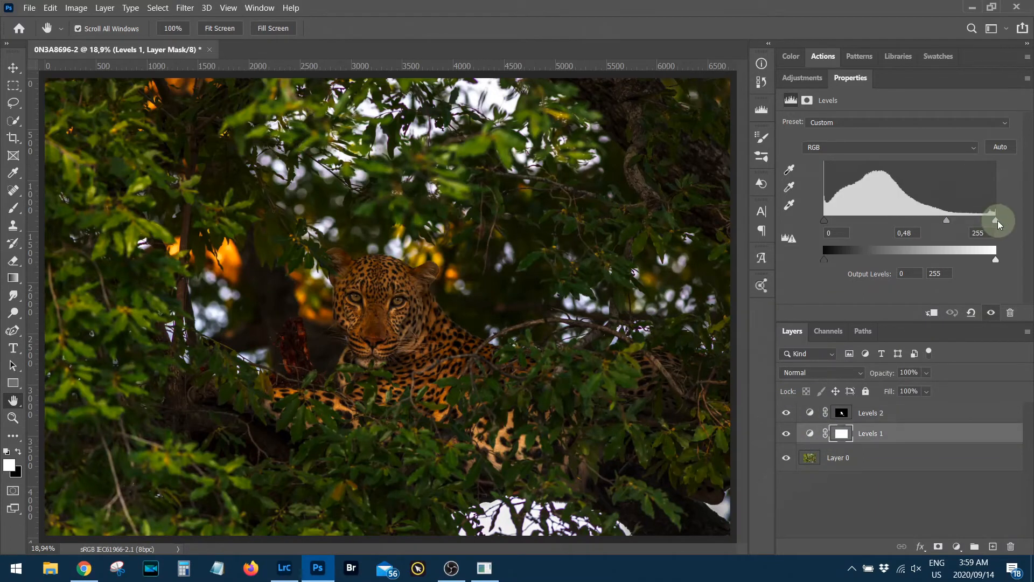
click(810, 413)
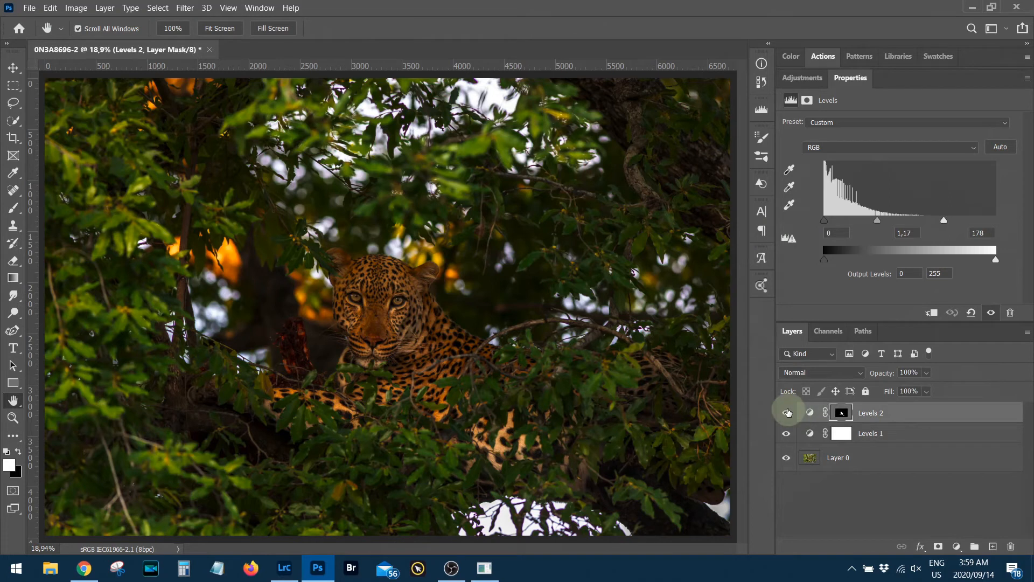
click(787, 412)
click(791, 413)
click(855, 415)
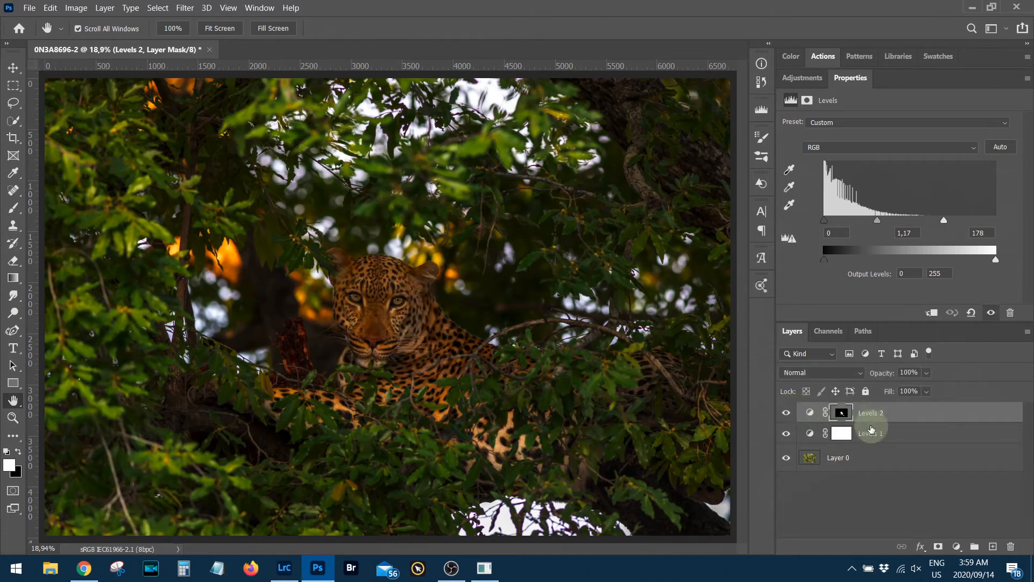
Add a Levels adjustment directly above Levels 1 with white input level 228, and compare the photo with and without it.
click(889, 433)
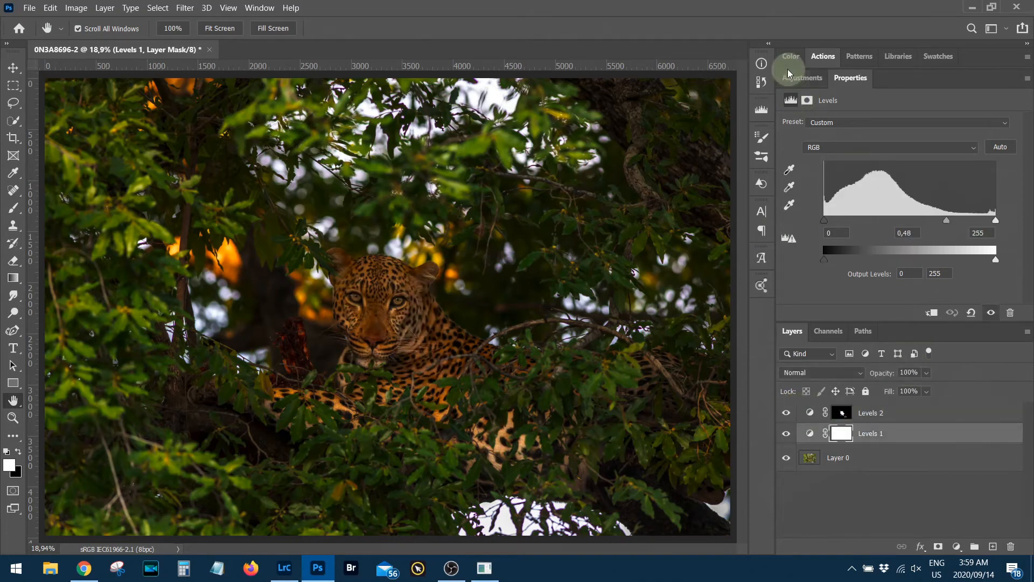
click(808, 83)
click(828, 111)
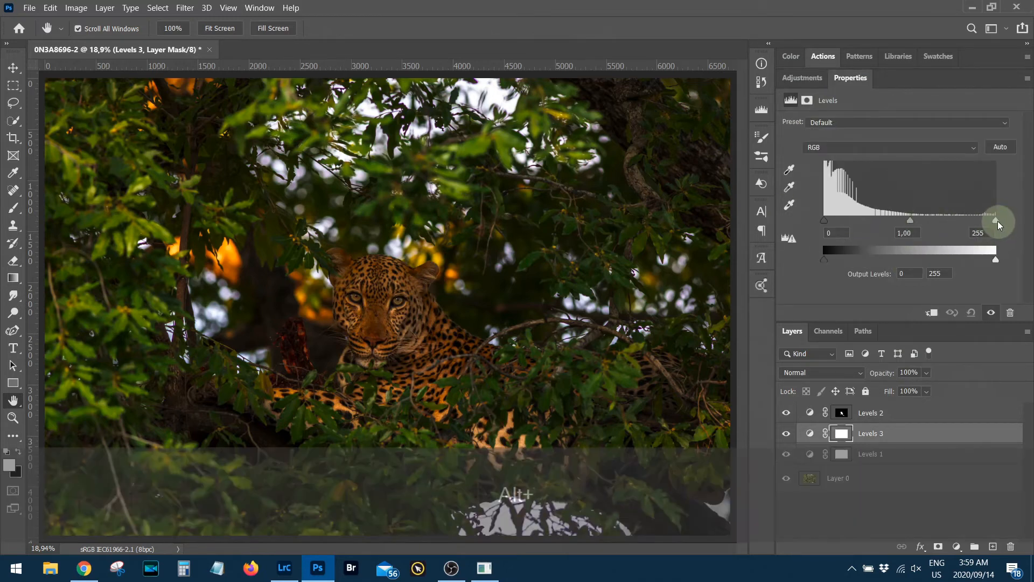
alt+click(997, 220)
drag(995, 225, 978, 223)
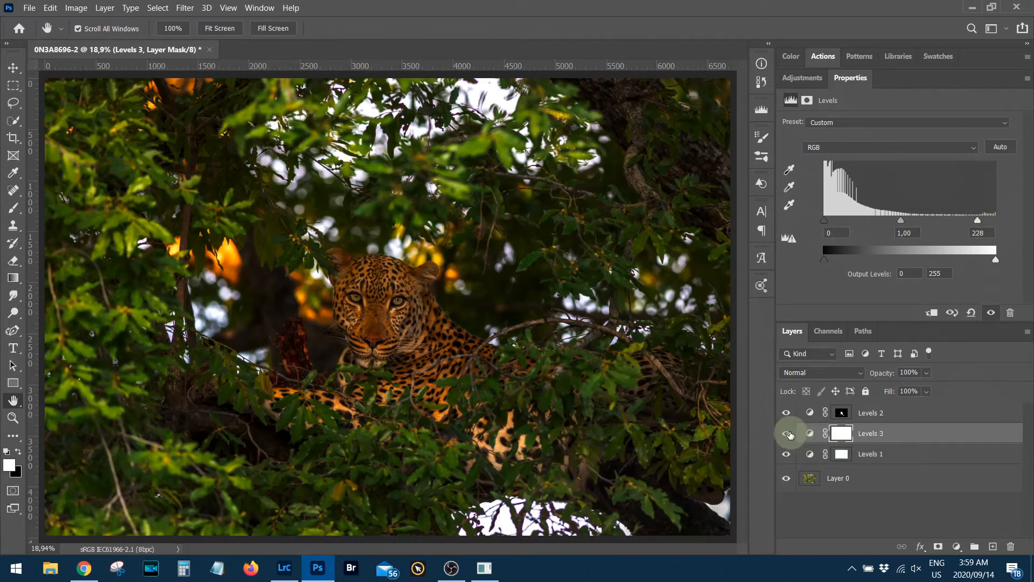
click(788, 433)
click(788, 434)
click(787, 433)
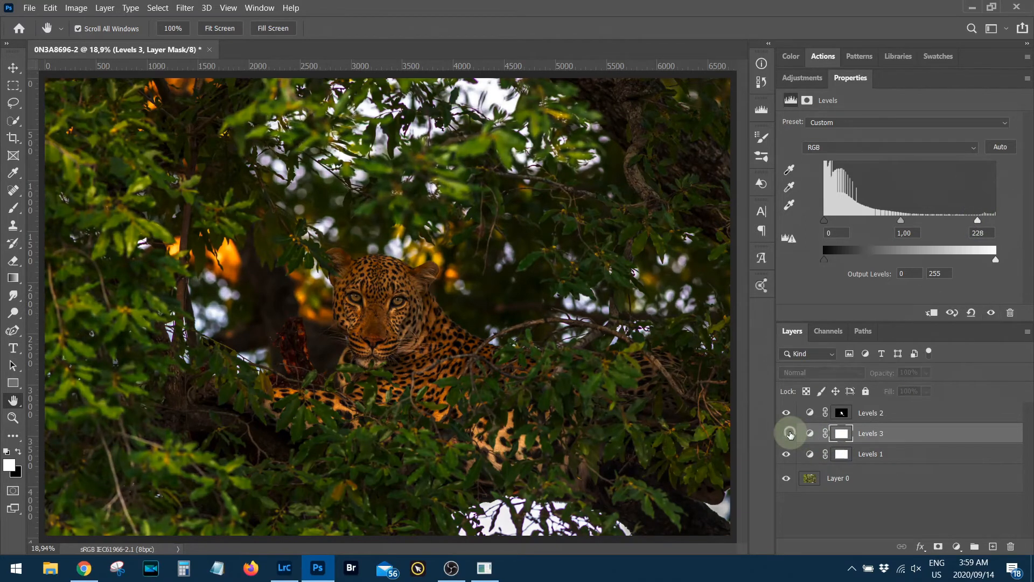
click(787, 433)
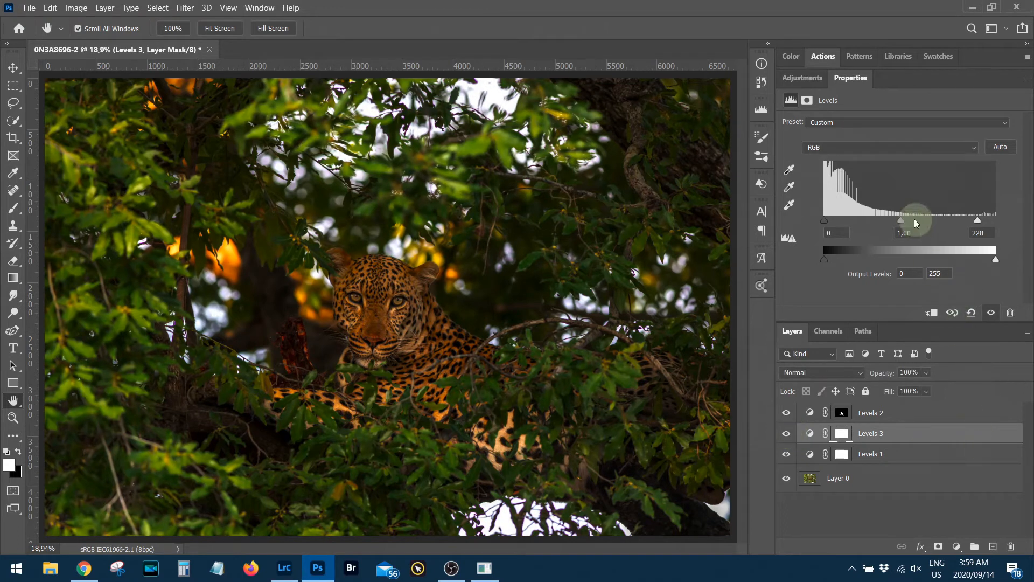
Set the midtones input level of Levels 1 to 0,47.
click(857, 456)
click(809, 454)
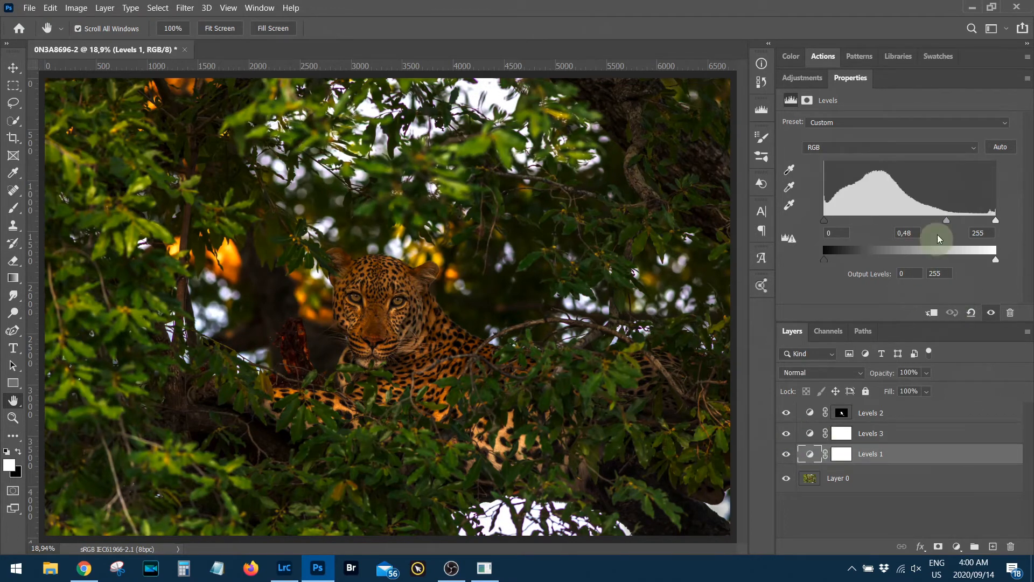
drag(947, 224, 943, 224)
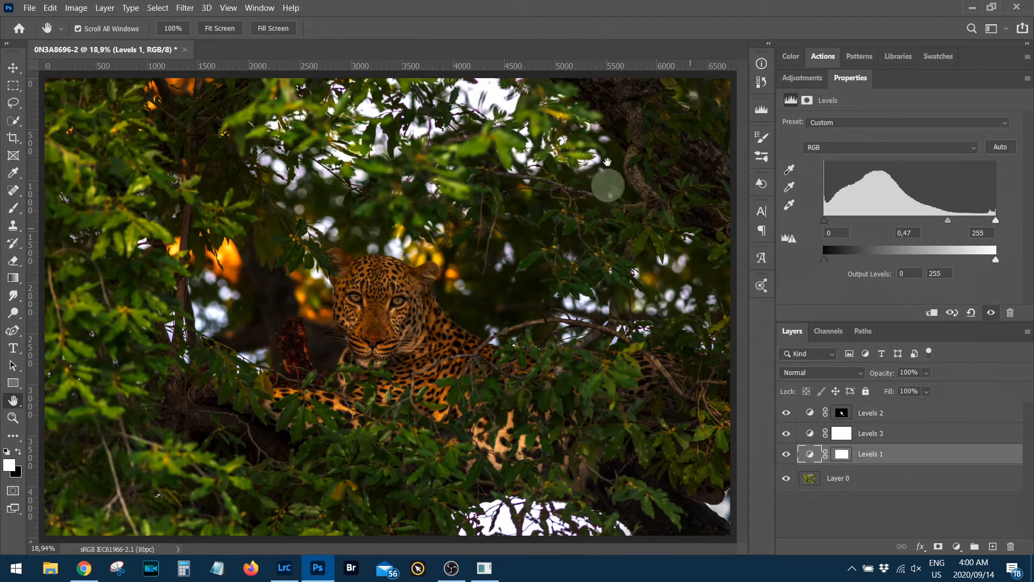
Enter Quick Mask mode on the Levels 3 layer and activate the Brush with black as the foreground color.
click(874, 440)
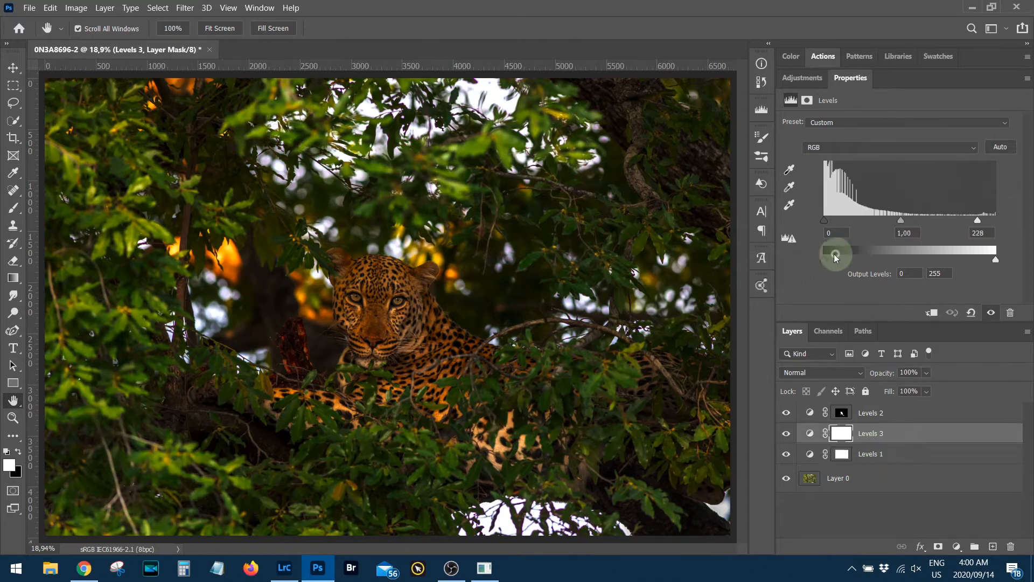
click(15, 491)
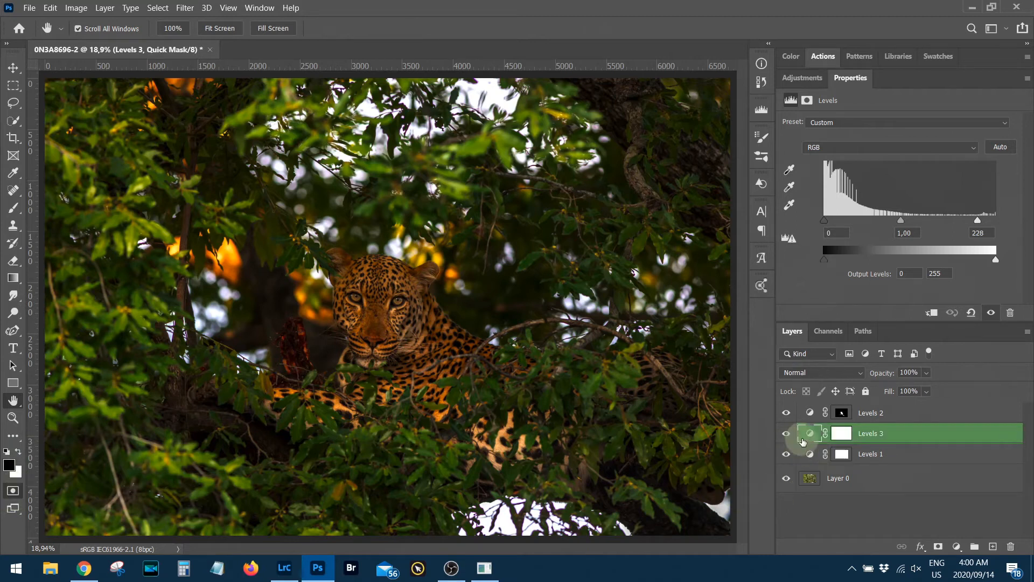
click(13, 208)
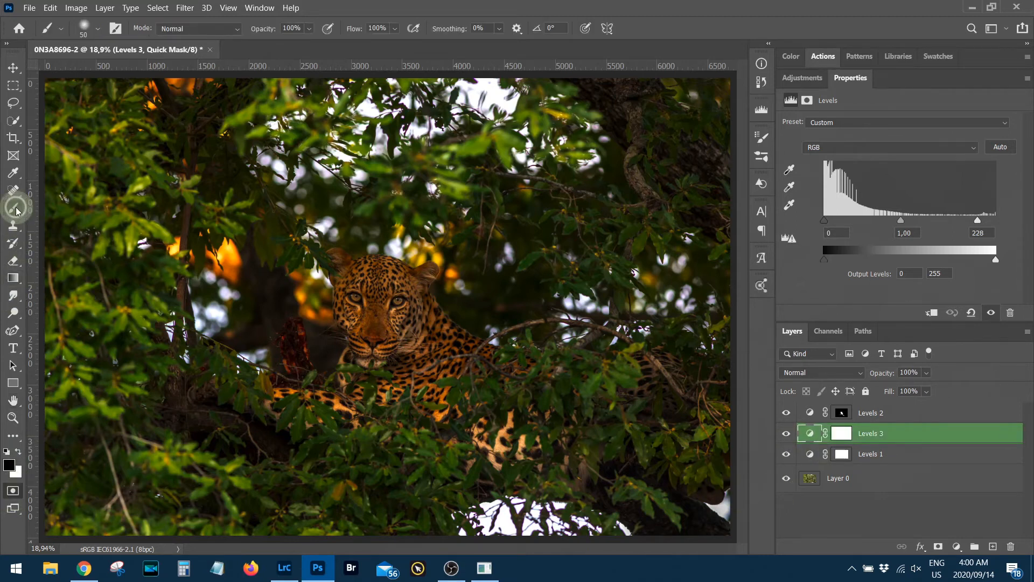
click(8, 469)
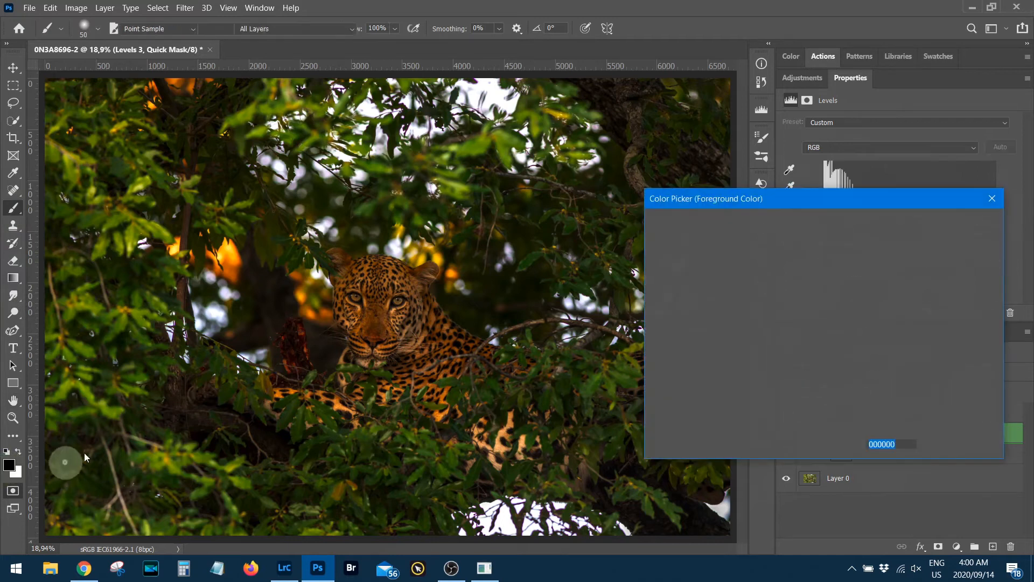
click(942, 221)
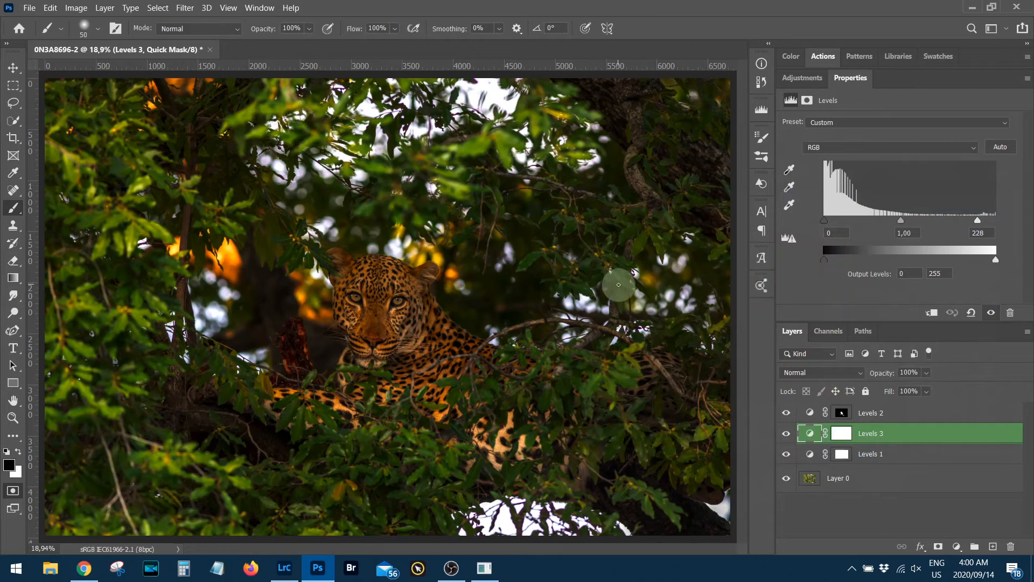
Enlarge the brush to 1700 and paint the quick mask over the foliage surrounding the leopard, leaving the animal and background gaps unpainted.
key(bracketright)
key(bracketright)
key(bracketright)
key(bracketright)
key(bracketright)
key(bracketright)
key(bracketright)
key(bracketright)
key(bracketright)
key(bracketright)
key(bracketright)
key(bracketright)
key(bracketright)
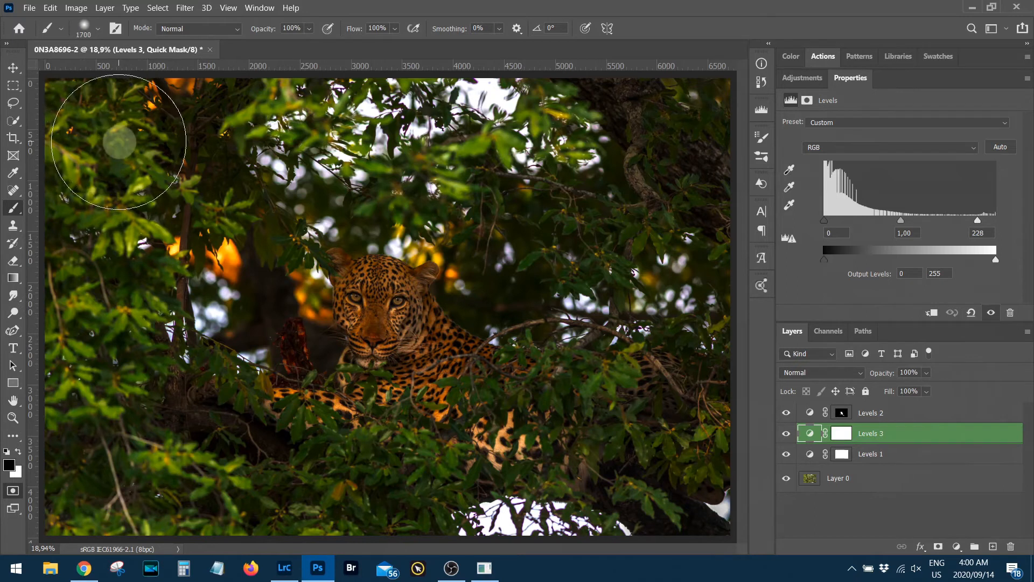
key(ctrl+minus)
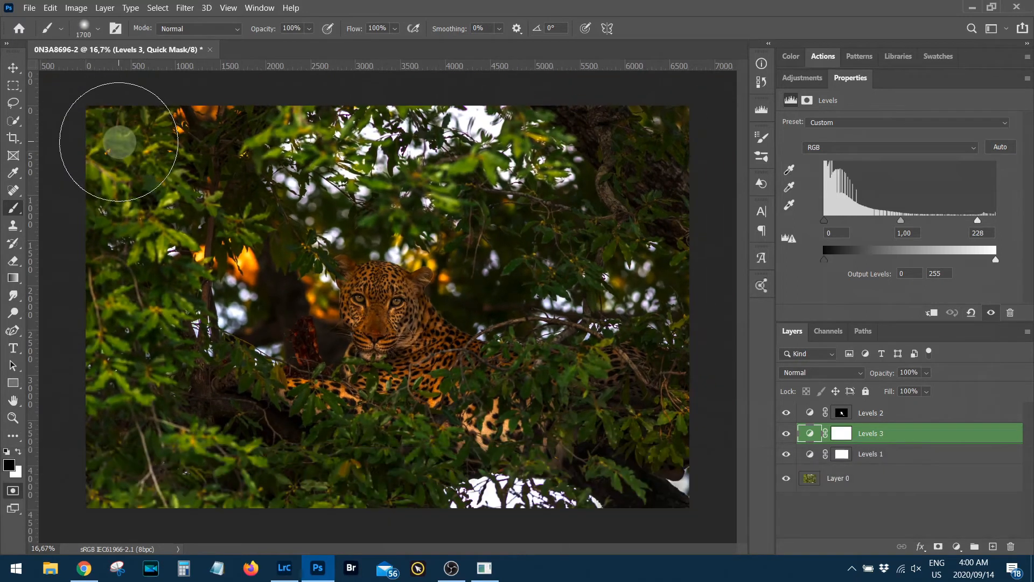
mouse_move(116, 150)
mouse_down()
mouse_move(142, 151)
mouse_move(120, 317)
mouse_move(140, 481)
mouse_move(118, 417)
mouse_move(263, 501)
mouse_move(372, 470)
mouse_move(527, 472)
mouse_move(590, 387)
mouse_move(607, 416)
mouse_move(665, 410)
mouse_move(562, 229)
mouse_move(426, 194)
mouse_move(512, 218)
mouse_move(486, 283)
mouse_move(656, 343)
mouse_move(689, 273)
mouse_move(619, 128)
mouse_move(403, 120)
mouse_move(211, 176)
mouse_move(268, 142)
mouse_move(350, 116)
mouse_move(229, 313)
mouse_move(248, 443)
mouse_move(276, 285)
mouse_move(271, 301)
mouse_move(198, 218)
mouse_move(364, 498)
mouse_move(401, 449)
mouse_move(323, 402)
mouse_move(351, 418)
mouse_move(567, 466)
mouse_move(651, 505)
mouse_up()
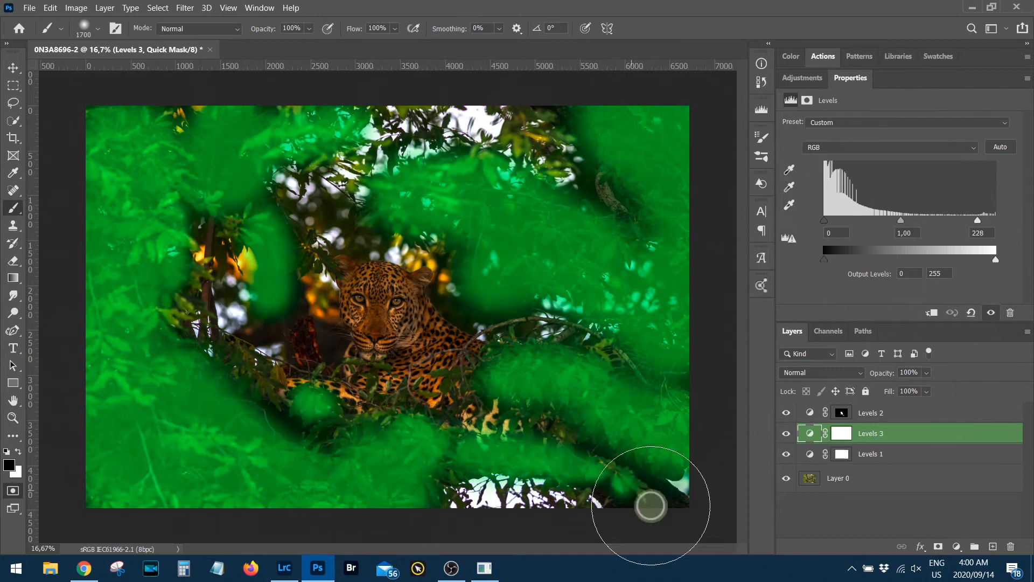
Convert the quick mask to a selection and add a Levels adjustment from it with black input level 9.
key(q)
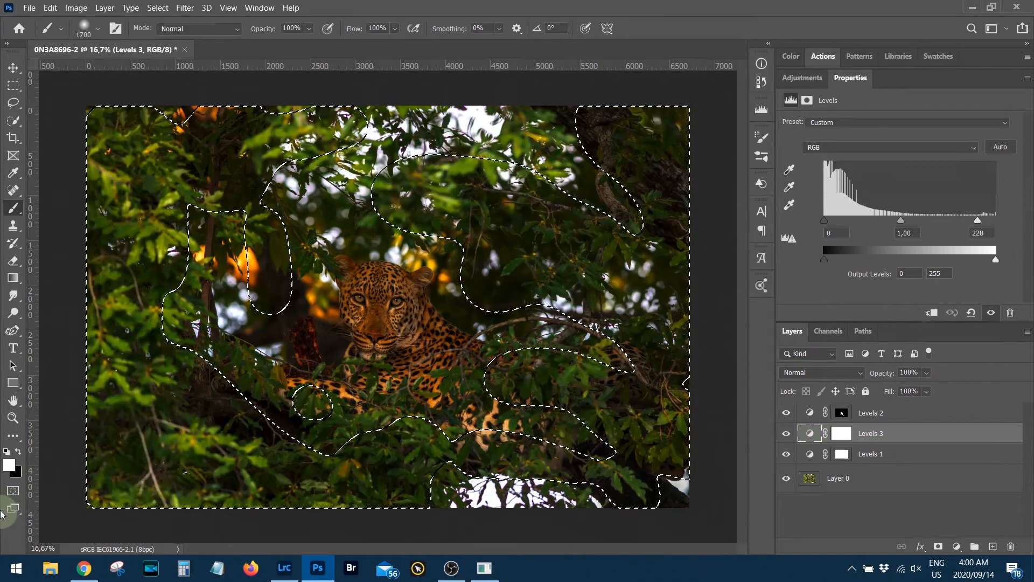
click(792, 80)
click(836, 109)
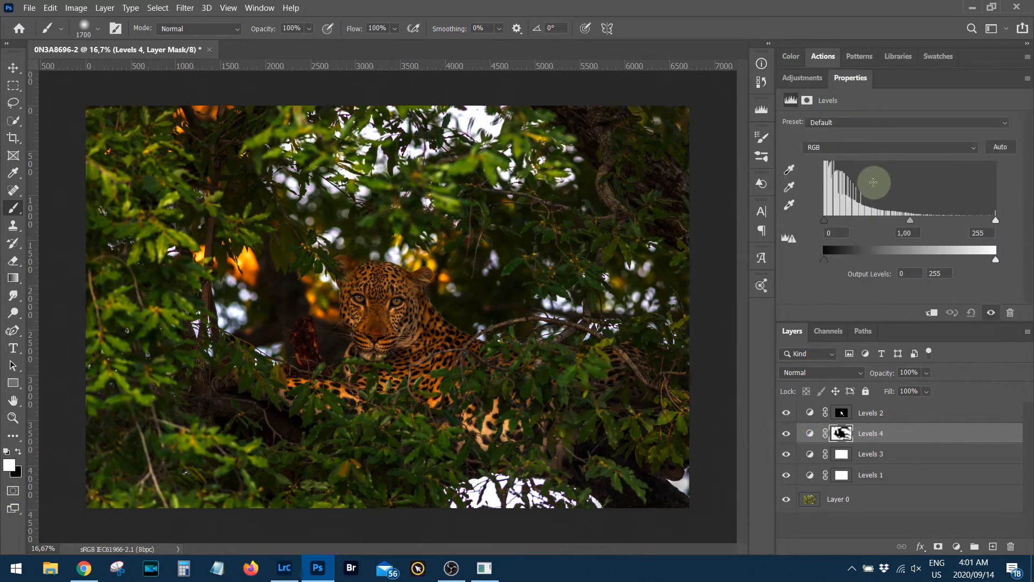
alt+click(825, 226)
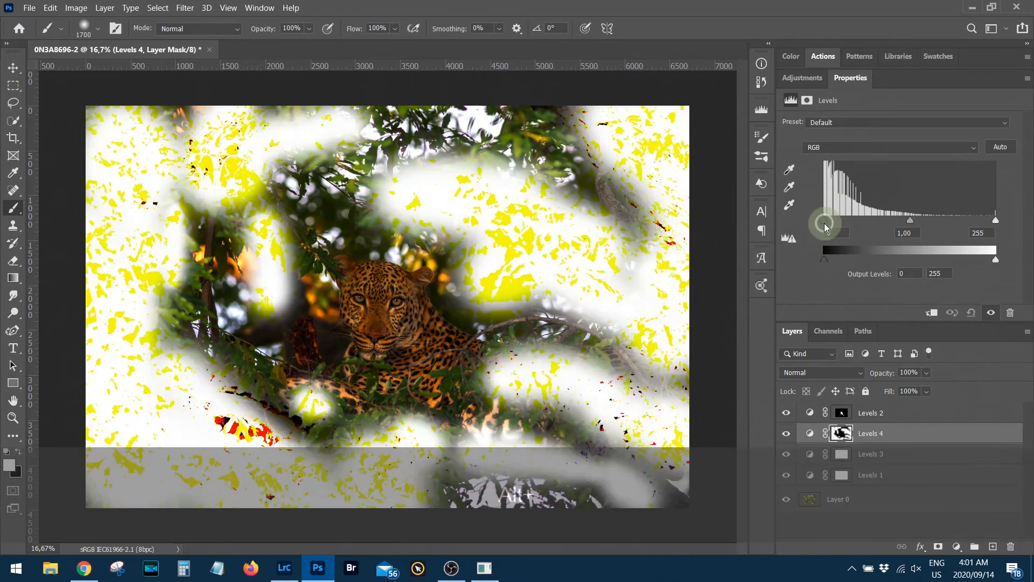
drag(827, 227, 829, 227)
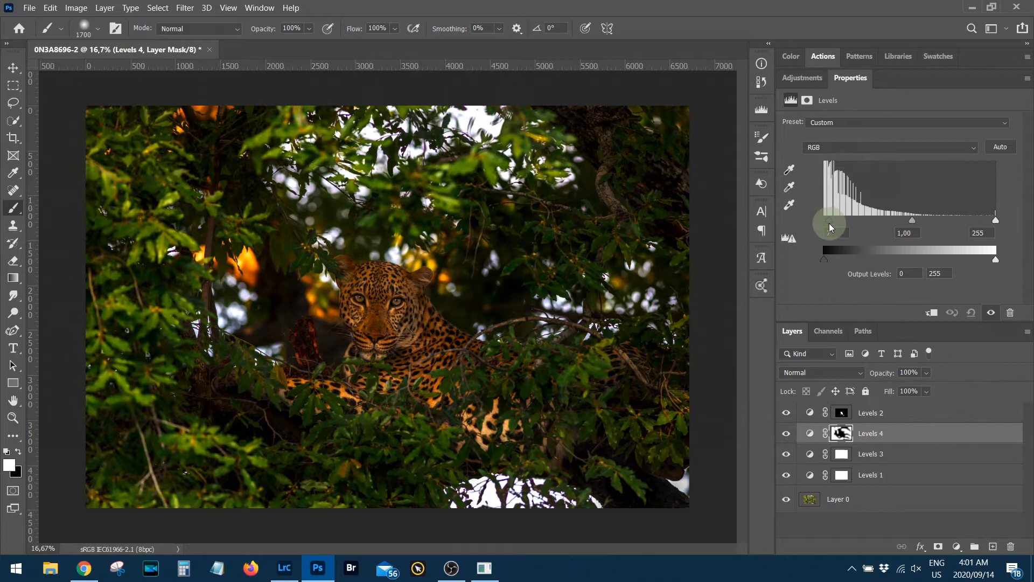
alt+click(829, 226)
drag(830, 227, 831, 231)
Compare the photo with and without Levels 4 and inspect its layer mask.
click(787, 462)
click(789, 435)
click(790, 435)
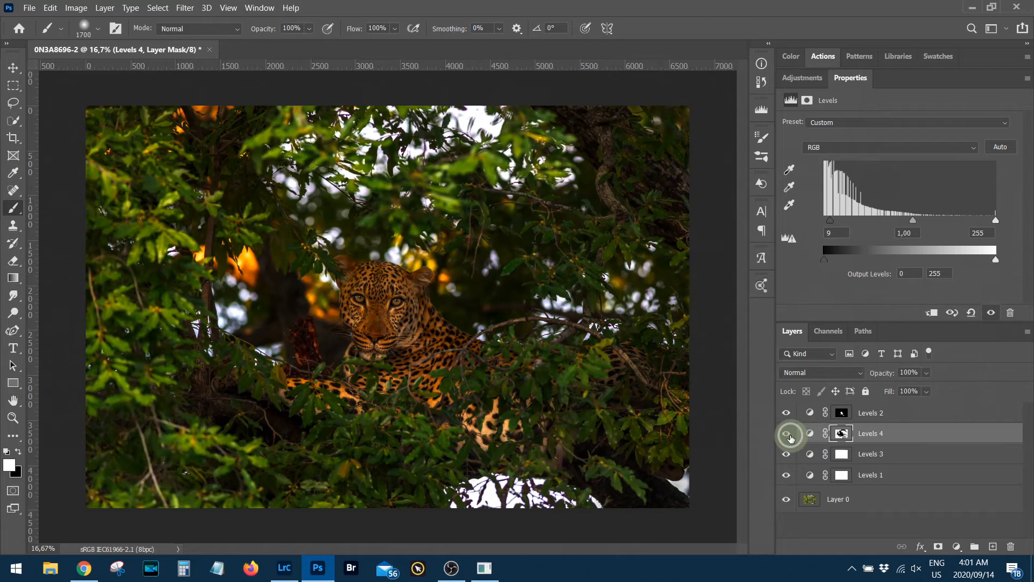
alt+click(839, 437)
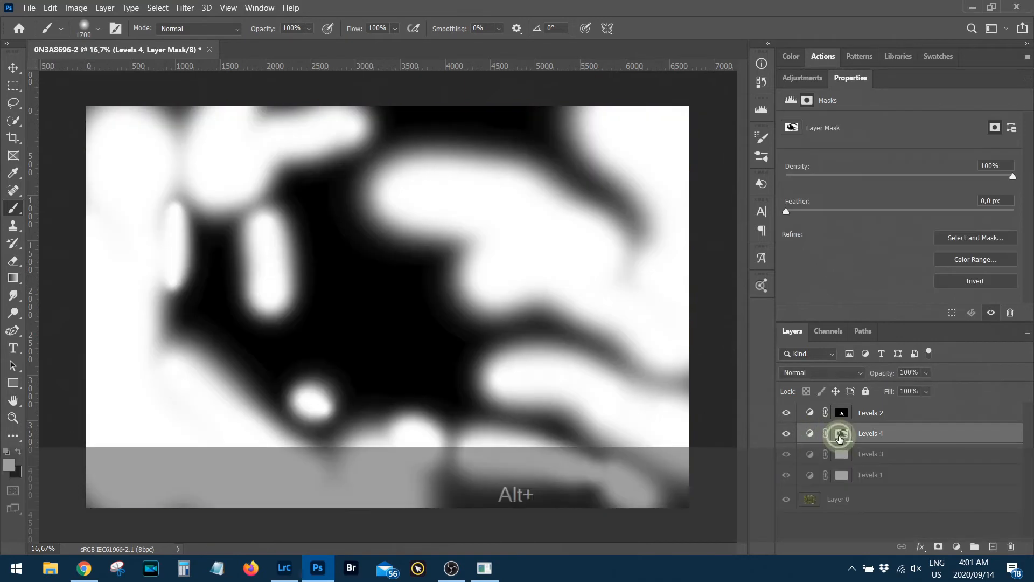
alt+click(839, 436)
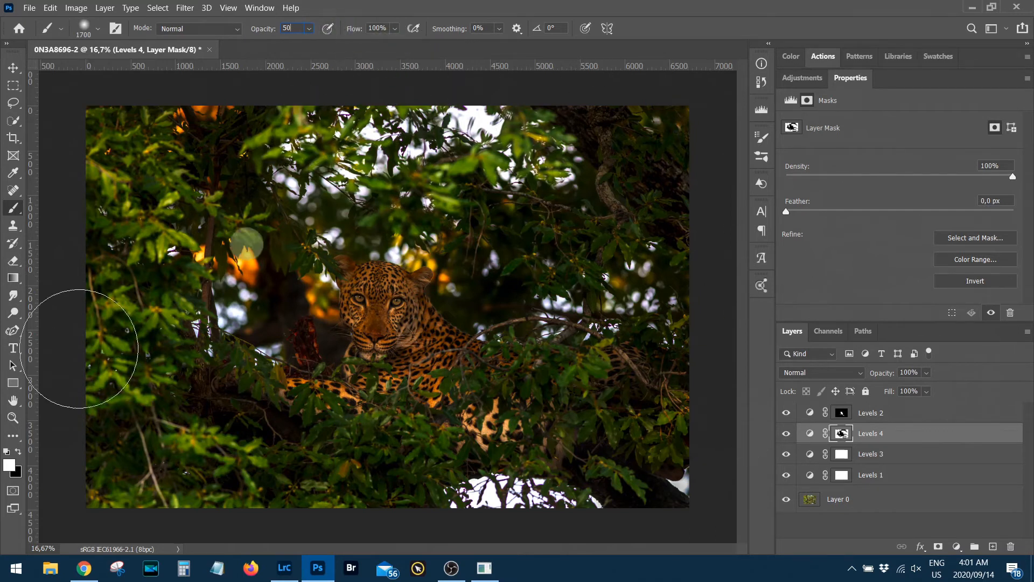
Prepare the Brush for the Levels 4 mask with 50% opacity, size 1200 and black as the foreground color.
click(16, 472)
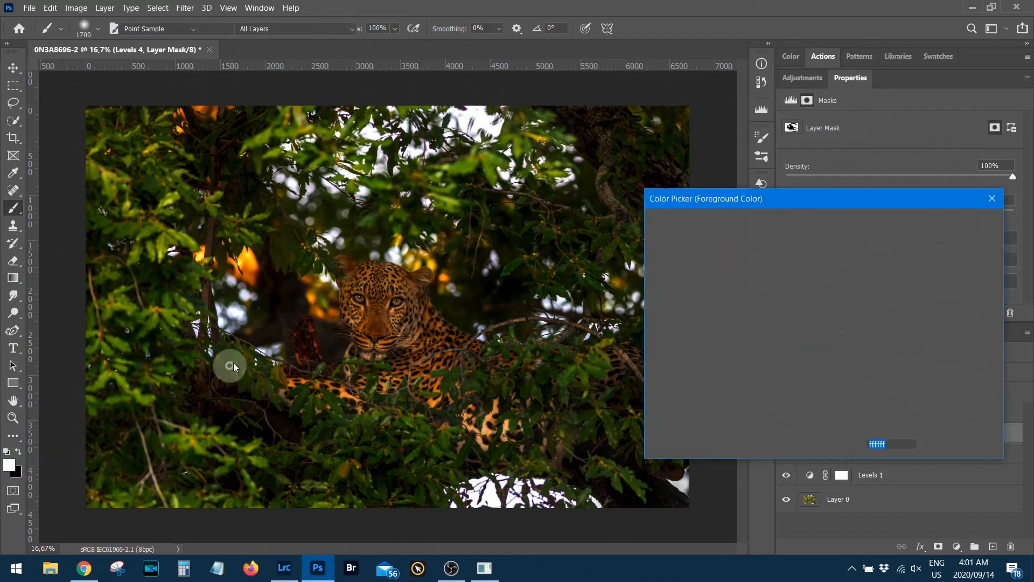
click(951, 228)
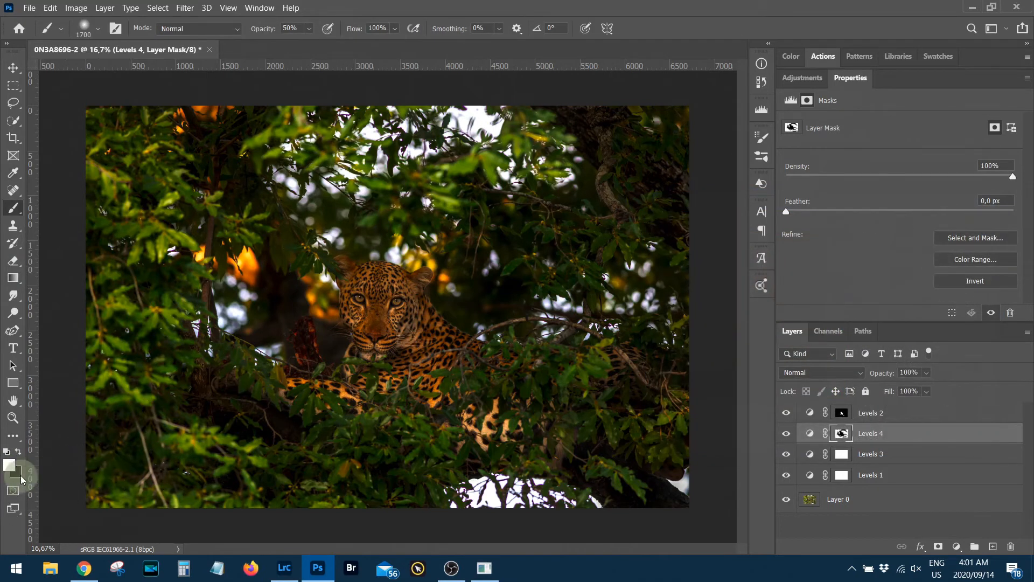
key(d)
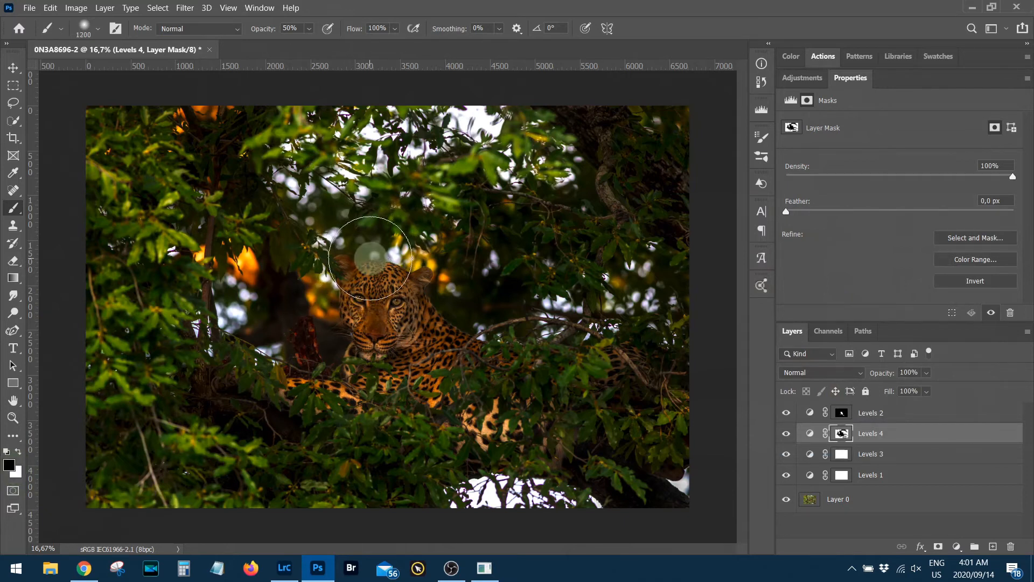
Reduce the brush to 250 and paint black at 50% opacity on the Levels 4 mask over the dark foliage gaps right of the leopard.
key(ctrl+plus)
key(ctrl+plus)
key(ctrl+plus)
key(ctrl+plus)
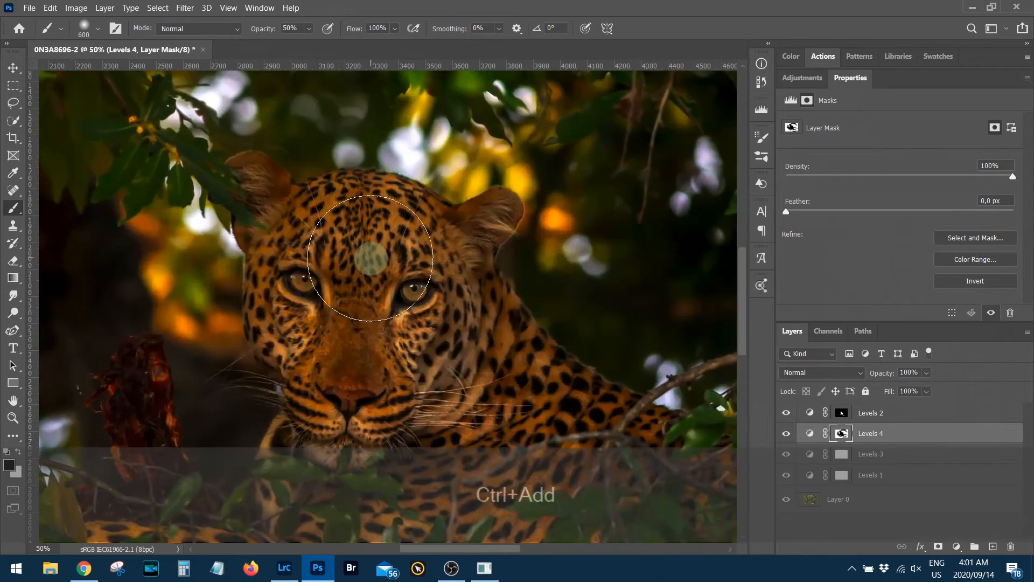
key(bracketleft)
drag(275, 229, 395, 289)
key(bracketleft)
key(bracketleft)
key(bracketleft)
key(bracketleft)
scroll(322, 418, right, 10)
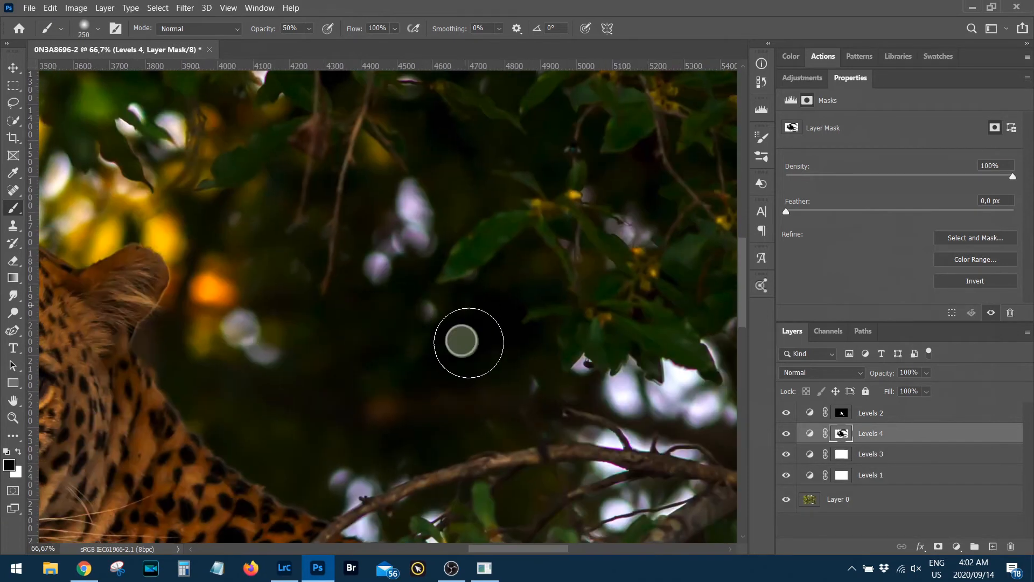
drag(426, 159, 386, 271)
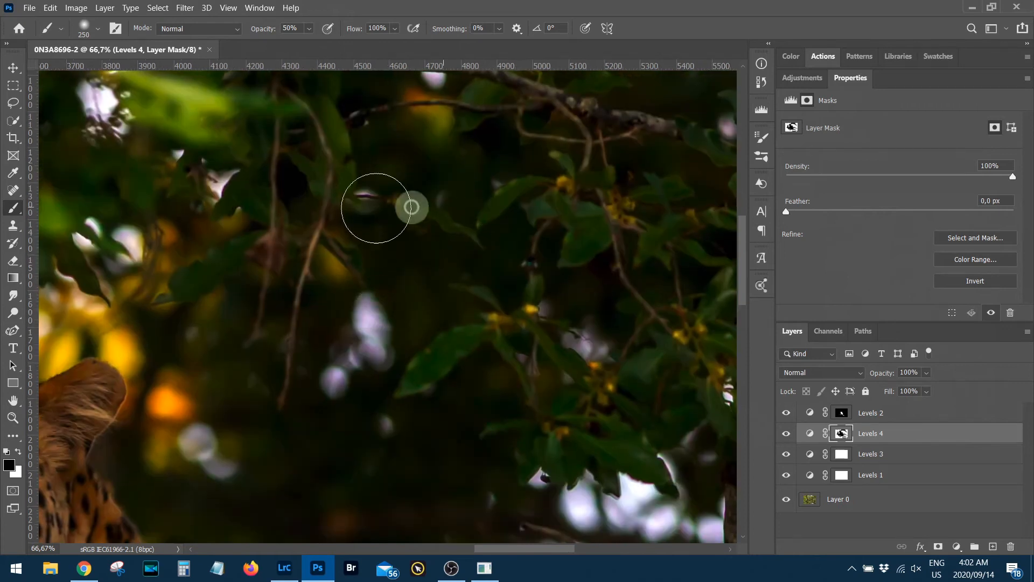
drag(337, 96, 439, 204)
drag(329, 195, 226, 81)
drag(335, 359, 215, 92)
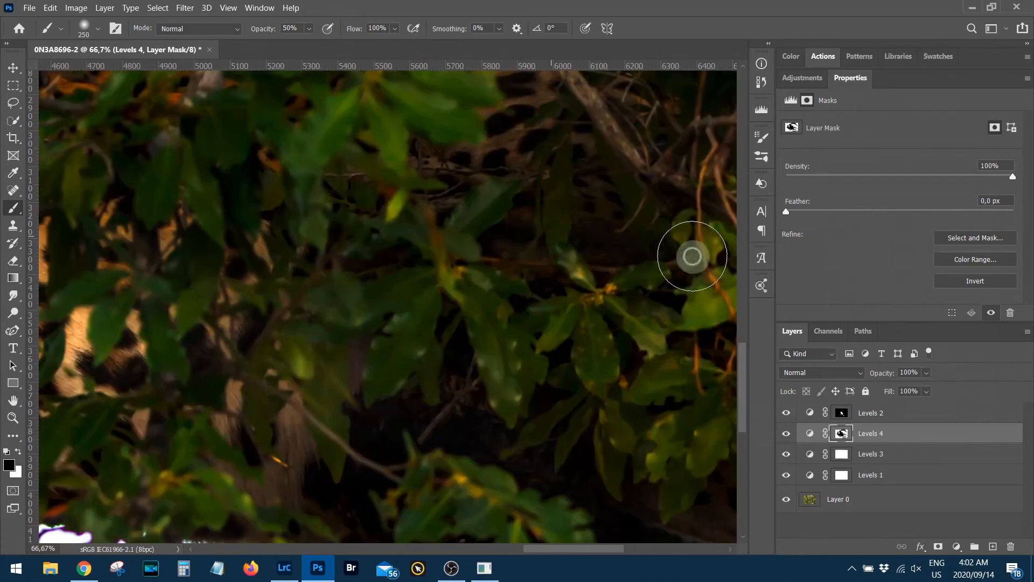
drag(569, 433, 522, 246)
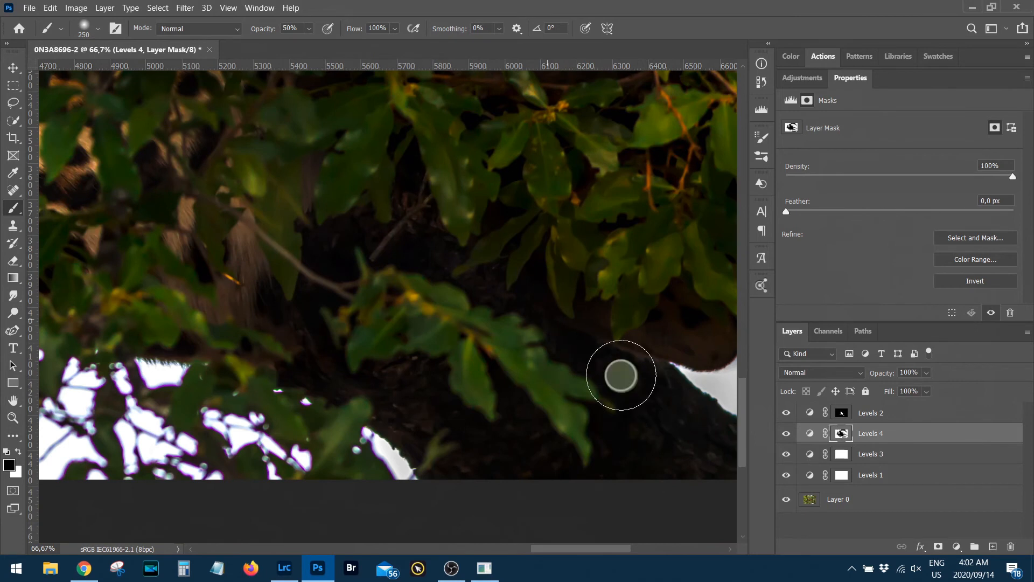
Continue painting the Levels 4 mask at size 250 over the dark gaps in the foliage below and left of the leopard.
scroll(407, 190, left, 10)
drag(407, 191, 362, 363)
scroll(363, 362, left, 6)
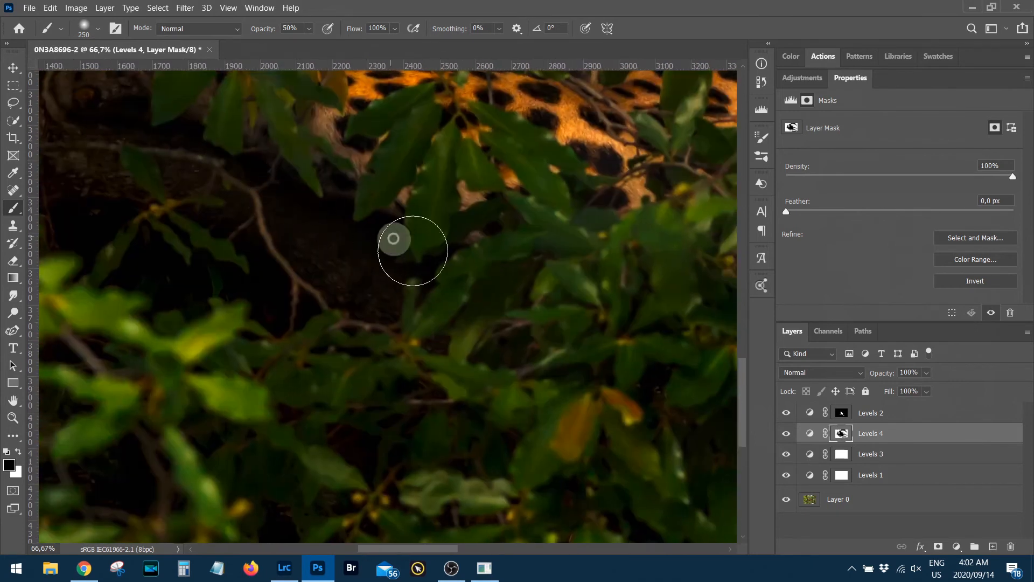
scroll(321, 325, left, 4)
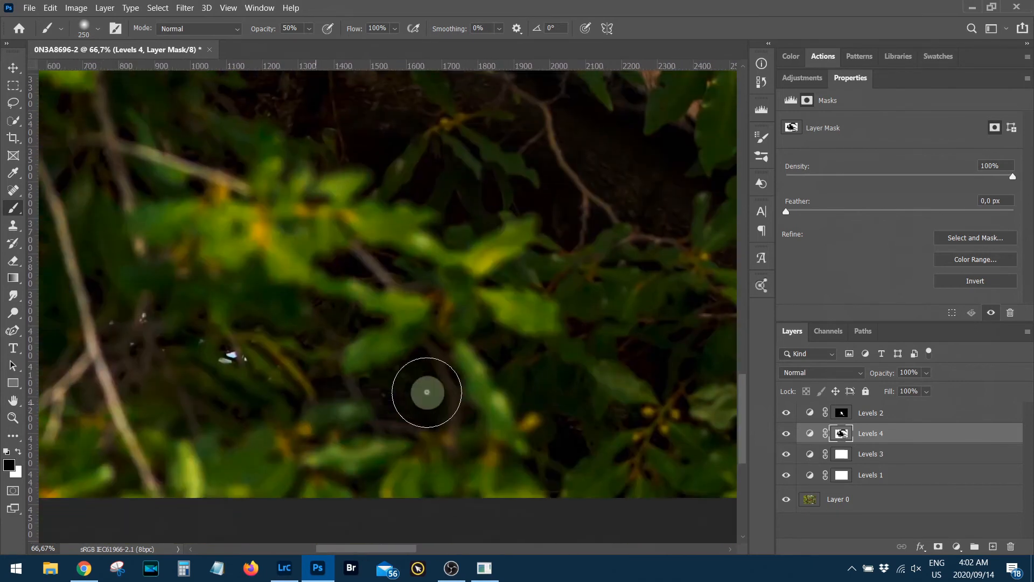
drag(453, 403, 561, 437)
drag(422, 224, 390, 310)
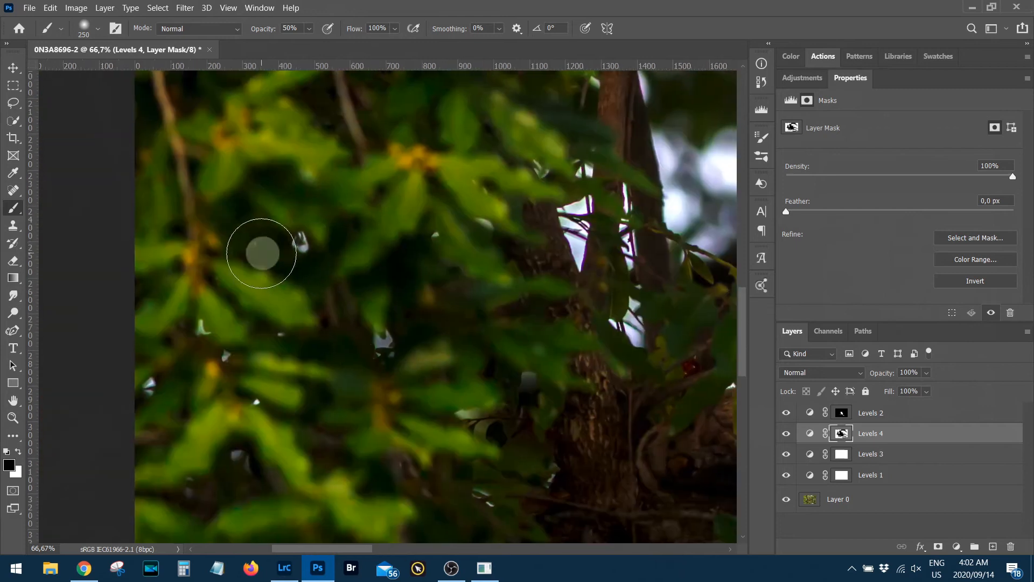
drag(262, 253, 438, 266)
drag(632, 251, 350, 372)
drag(420, 81, 367, 233)
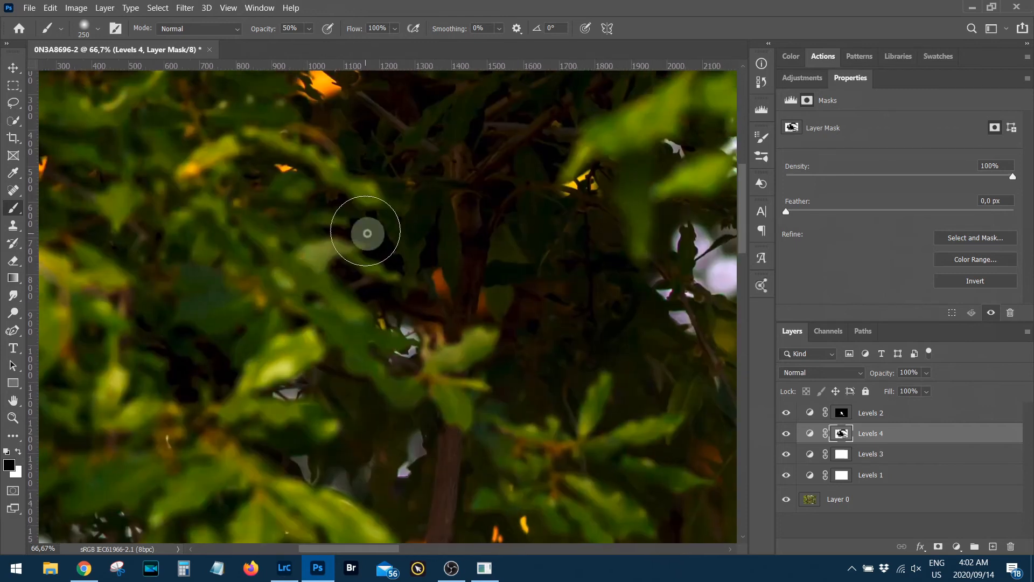
drag(456, 139, 356, 305)
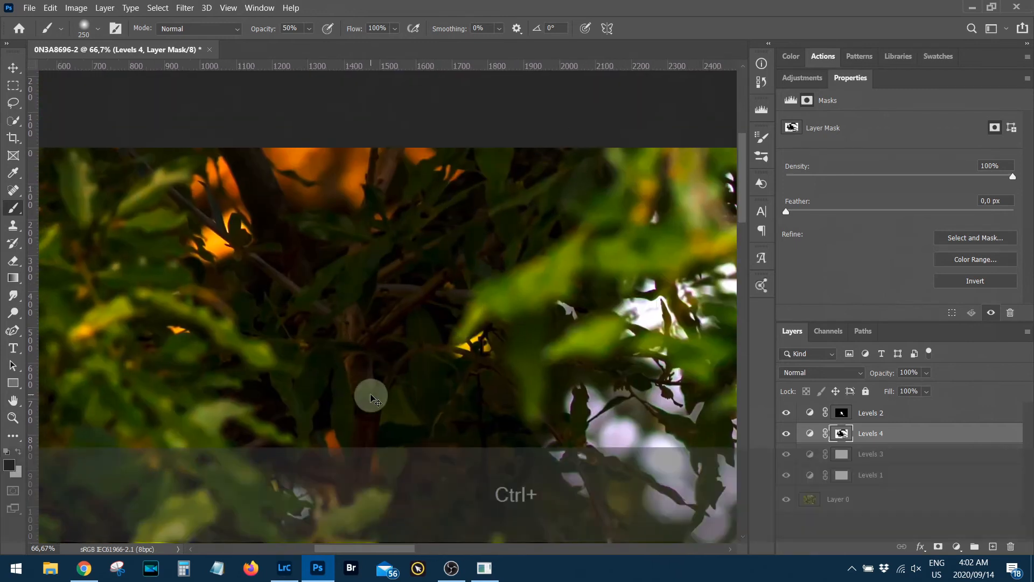
Show only the original photo, then restore the Levels layers from the bottom up to compare each adjustment's effect on the full image.
key(ctrl+0)
double_click(13, 401)
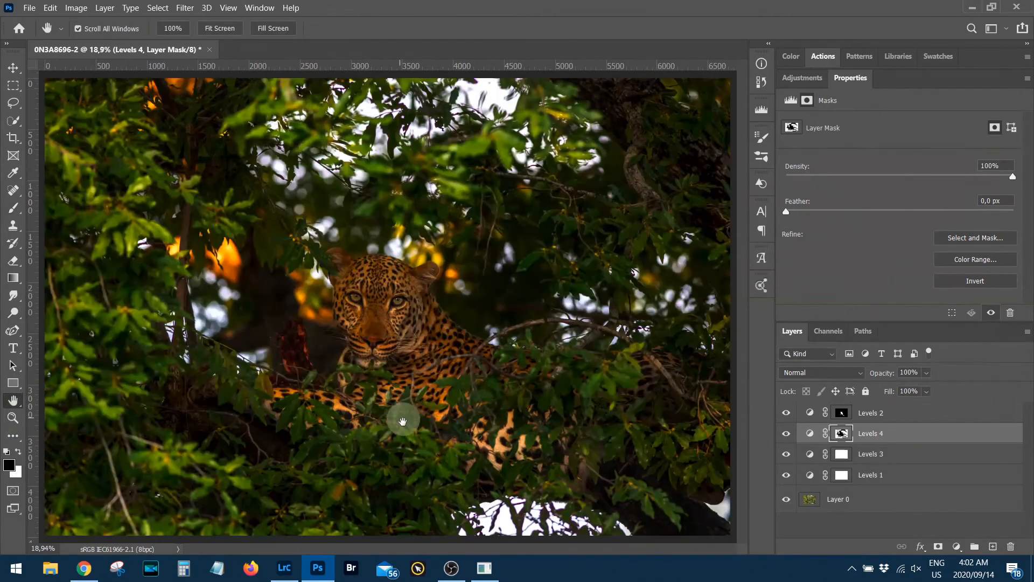
alt+click(786, 499)
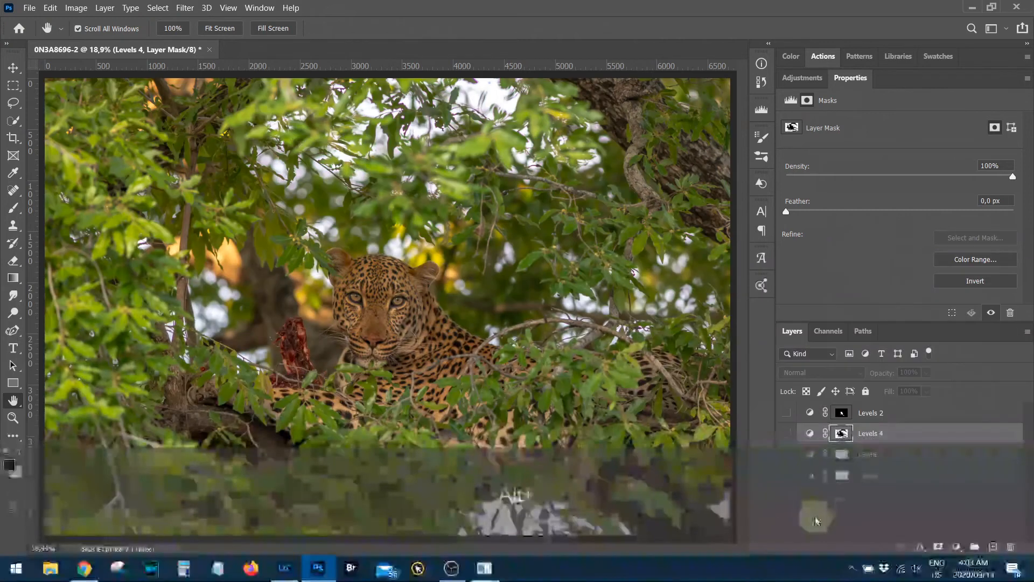
click(811, 505)
click(788, 479)
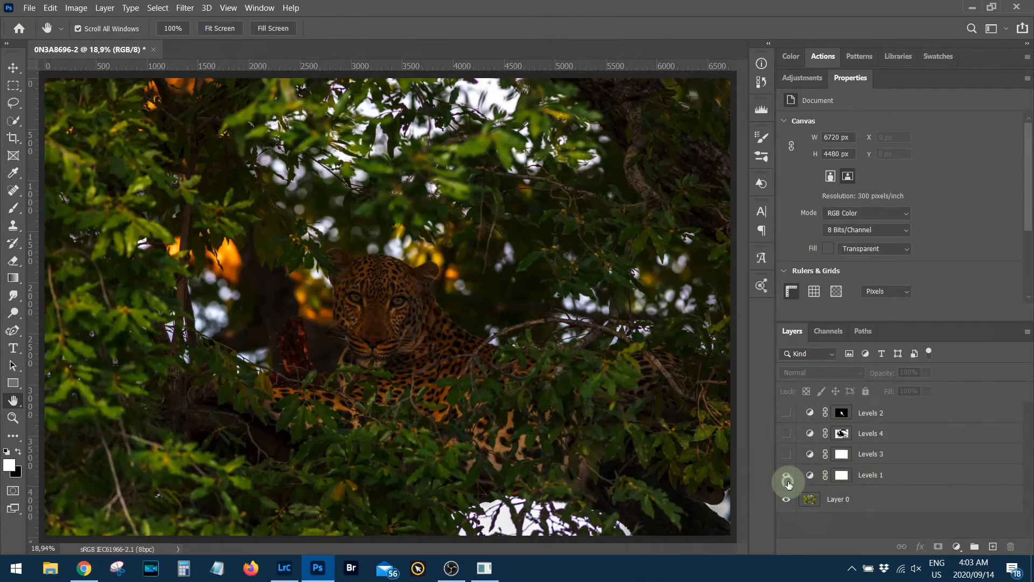
click(787, 460)
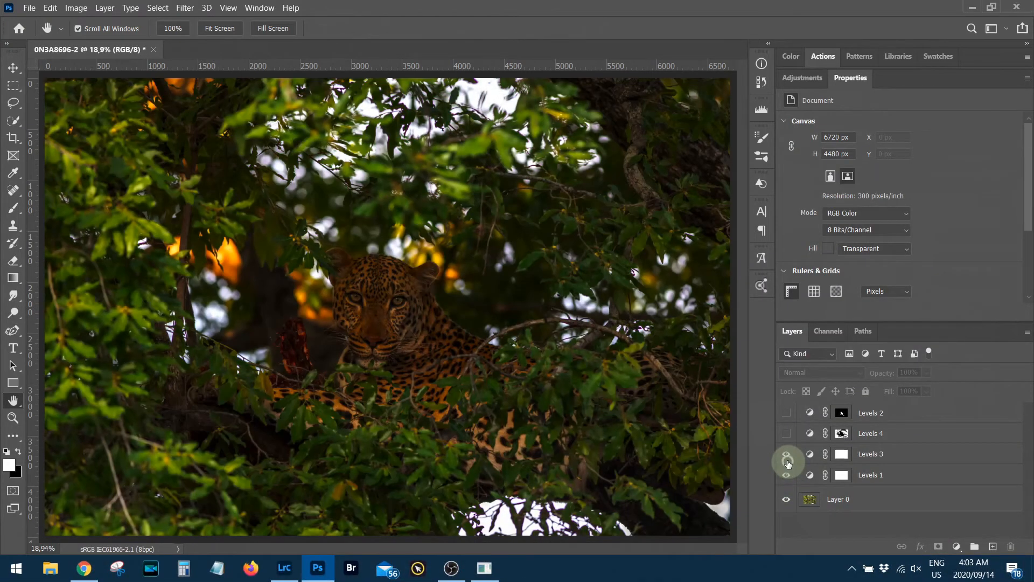
click(787, 414)
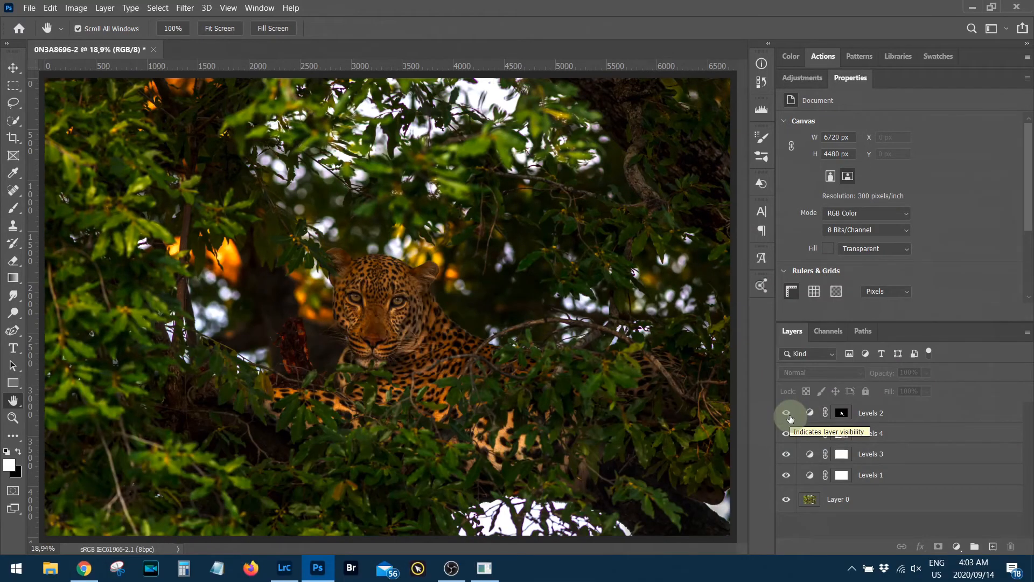
Inspect the Levels 2 layer mask on its own, then return to the normal image view.
click(840, 416)
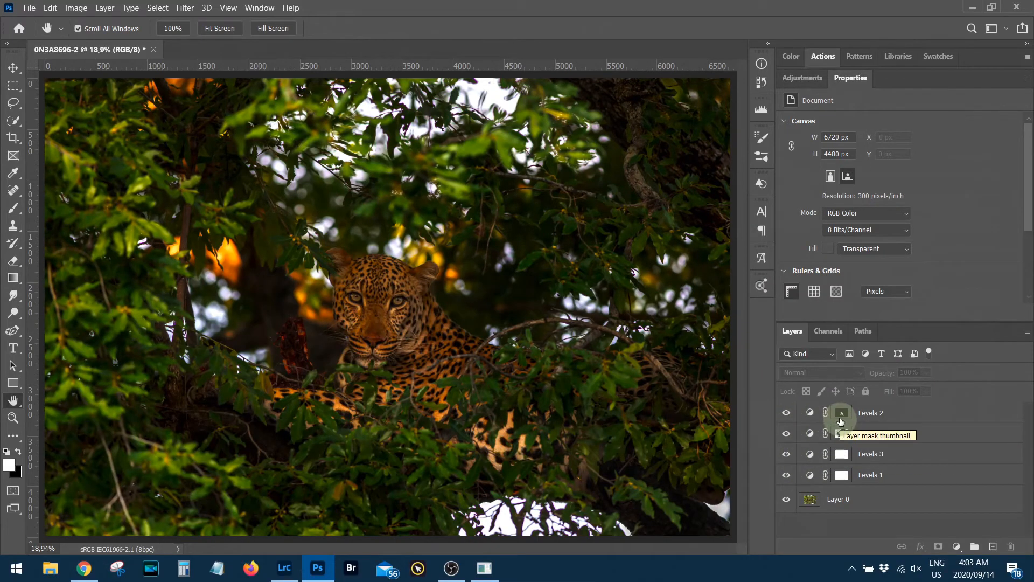
alt+click(841, 420)
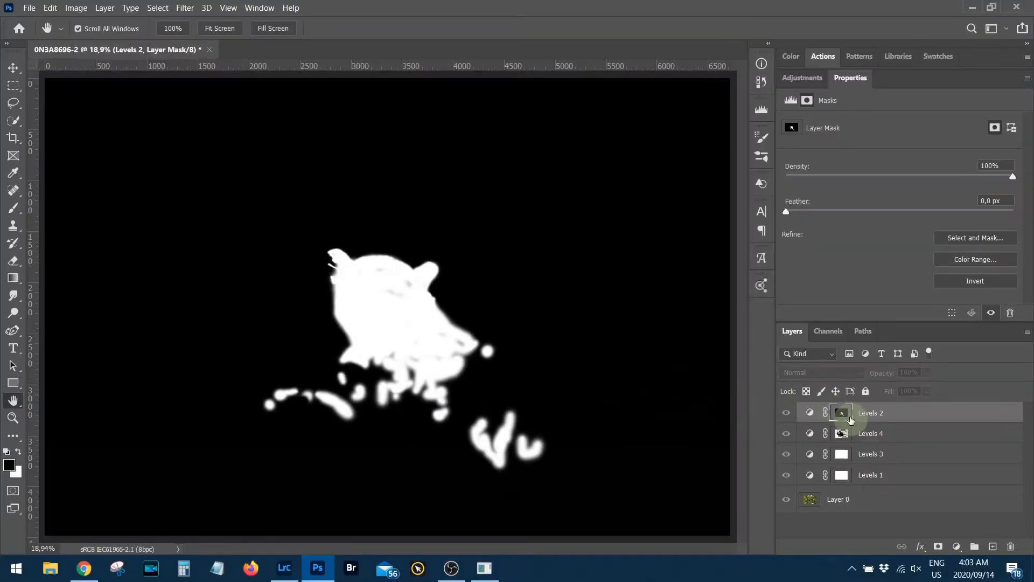
alt+click(843, 414)
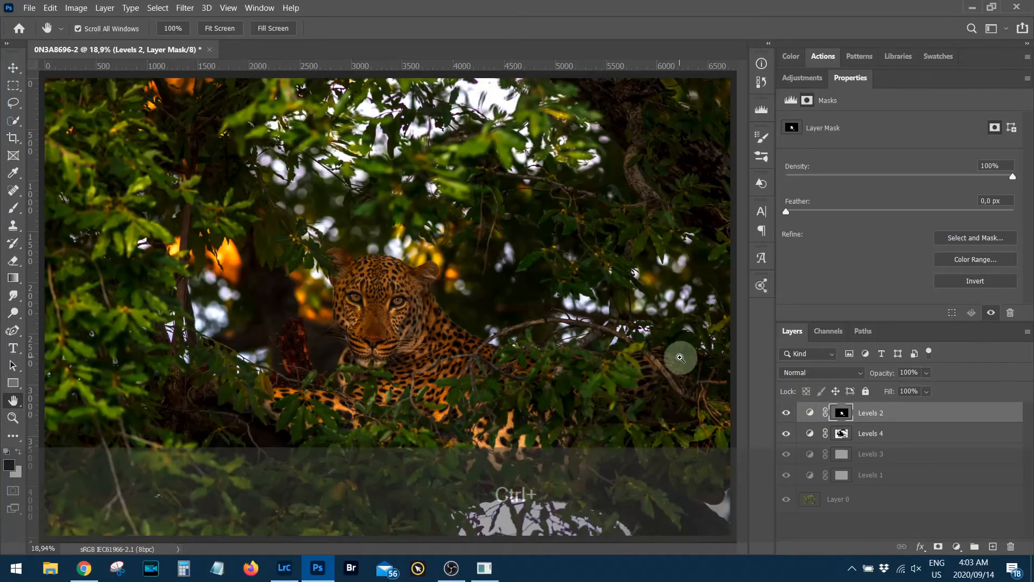
Prepare the Brush with 100% opacity and size 175 for the Levels 2 mask around the leopard's hindquarters.
key(ctrl+KP_Add)
key(ctrl+KP_Add)
key(ctrl+KP_Add)
drag(391, 407, 197, 294)
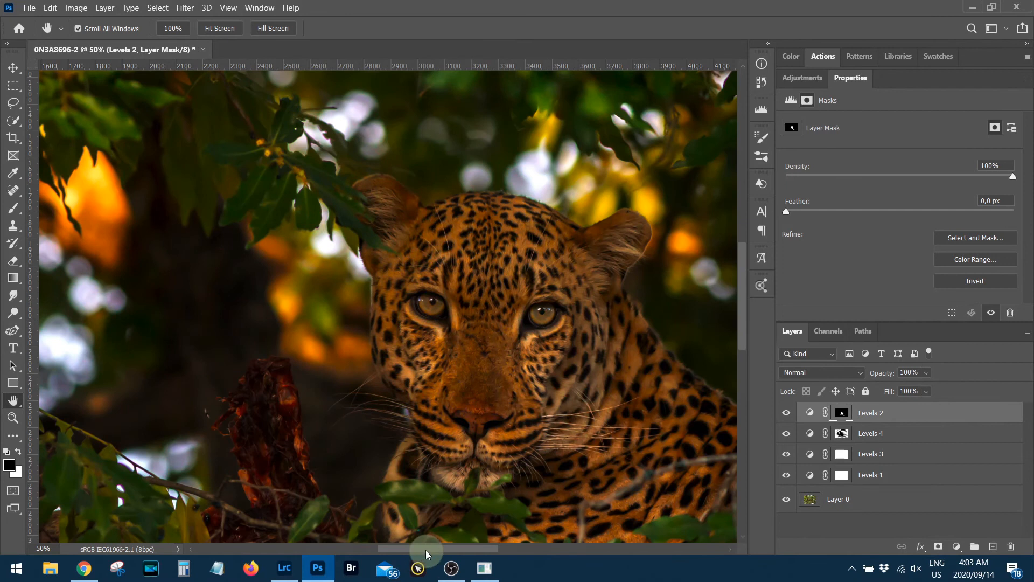
drag(426, 550, 494, 510)
drag(744, 319, 744, 339)
drag(491, 550, 539, 549)
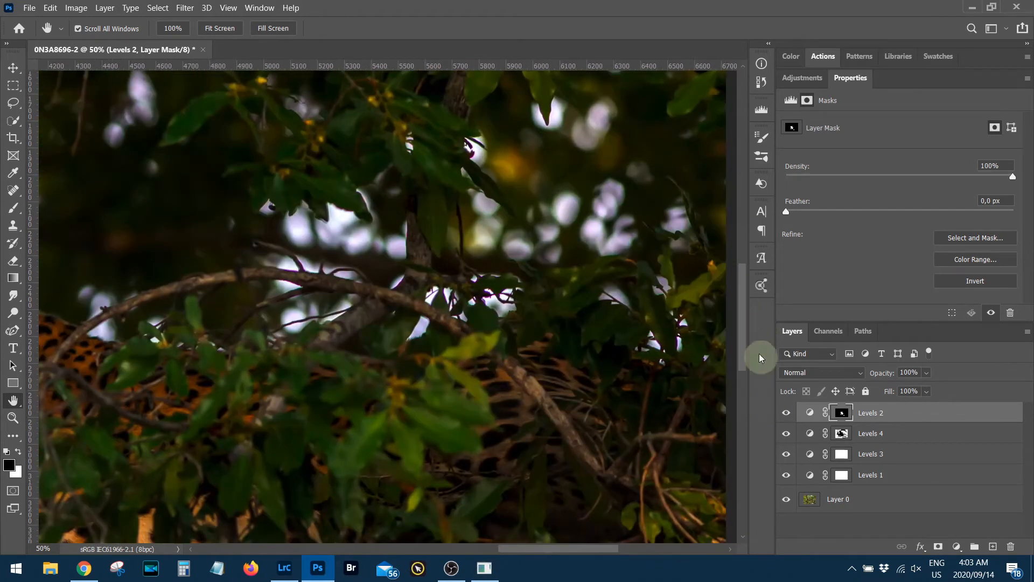
drag(742, 358, 742, 380)
drag(504, 548, 489, 548)
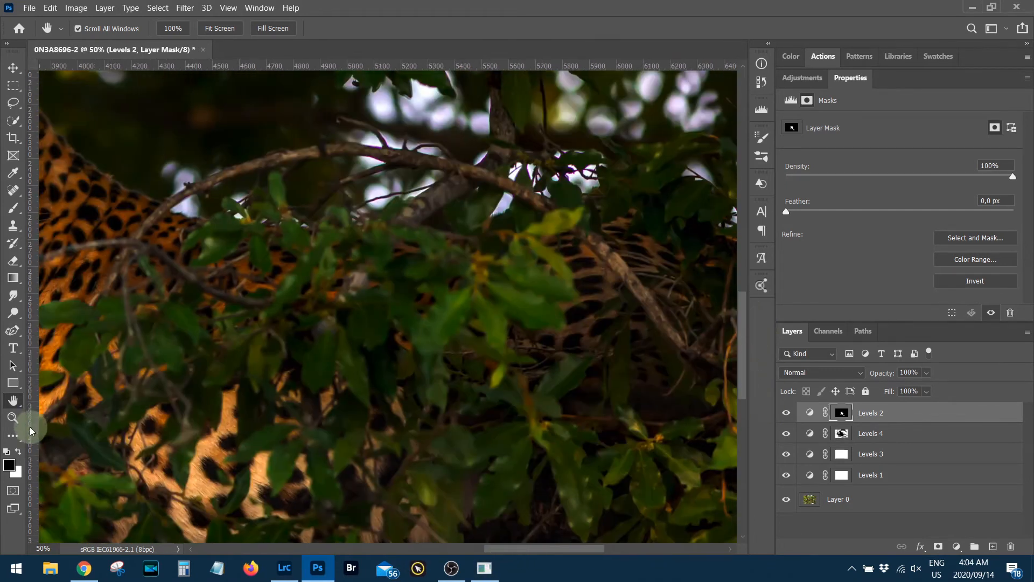
click(16, 215)
click(292, 28)
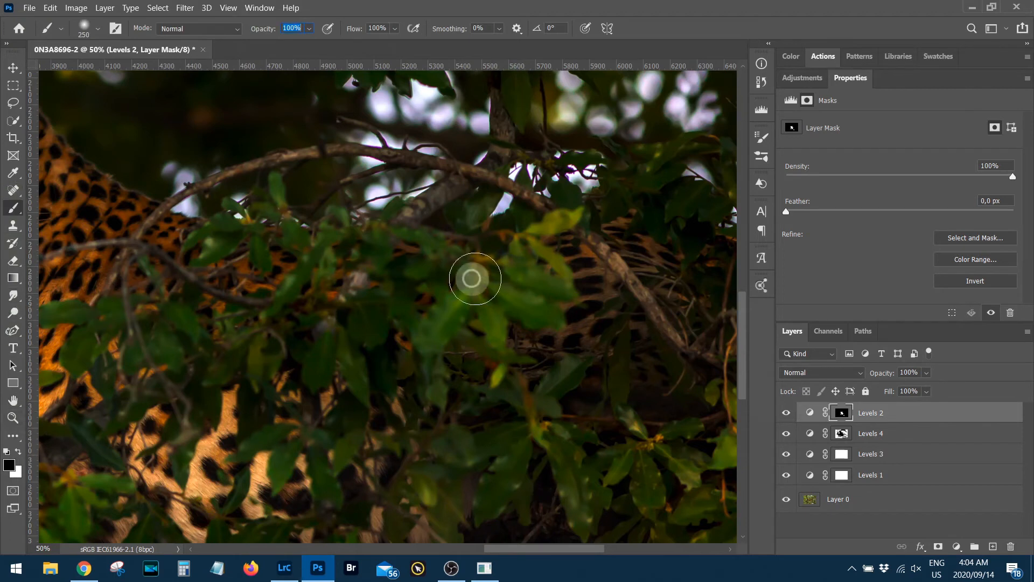
key(Return)
key(bracketleft)
key(bracketleft)
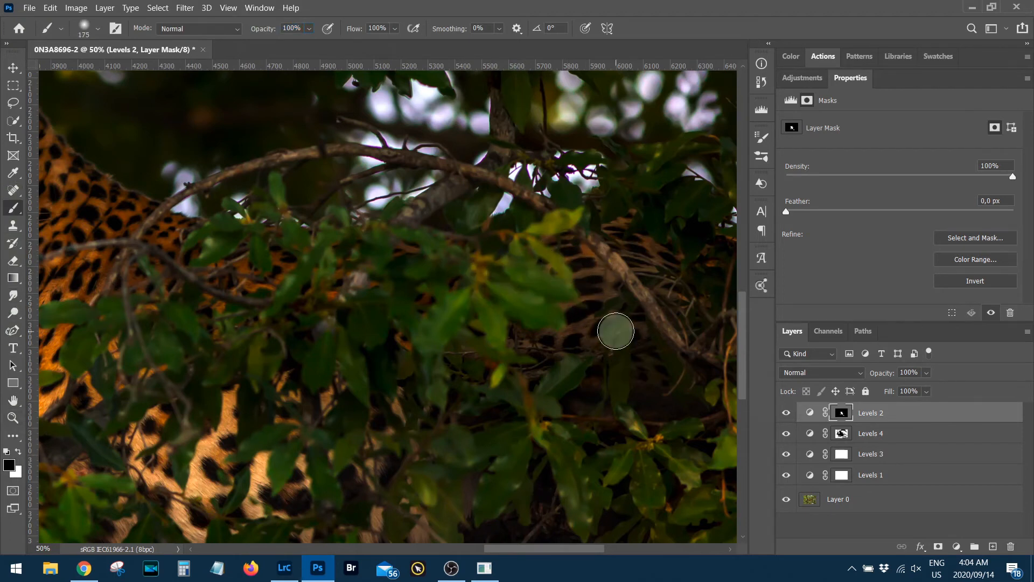
Set the brush to size 100 with white foreground and paint the Levels 2 mask over the leopard's hindquarters behind the branches.
key(ctrl+z)
key(ctrl+shift+z)
key(ctrl+KP_Add)
key(ctrl+KP_Add)
key(ctrl+KP_Add)
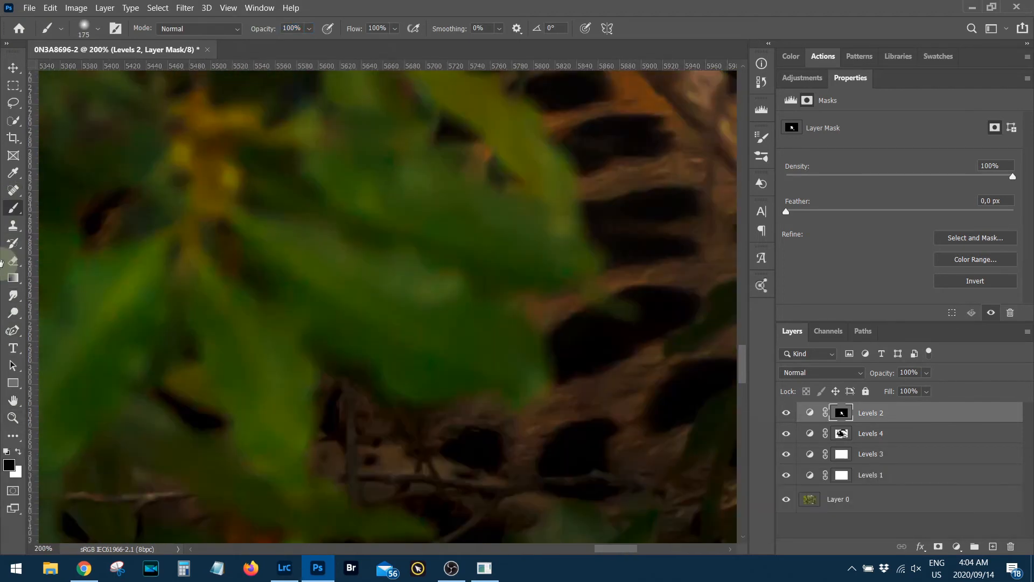
key(ctrl+KP_Subtract)
key(ctrl+KP_Subtract)
key(bracketleft)
key(bracketleft)
key(bracketleft)
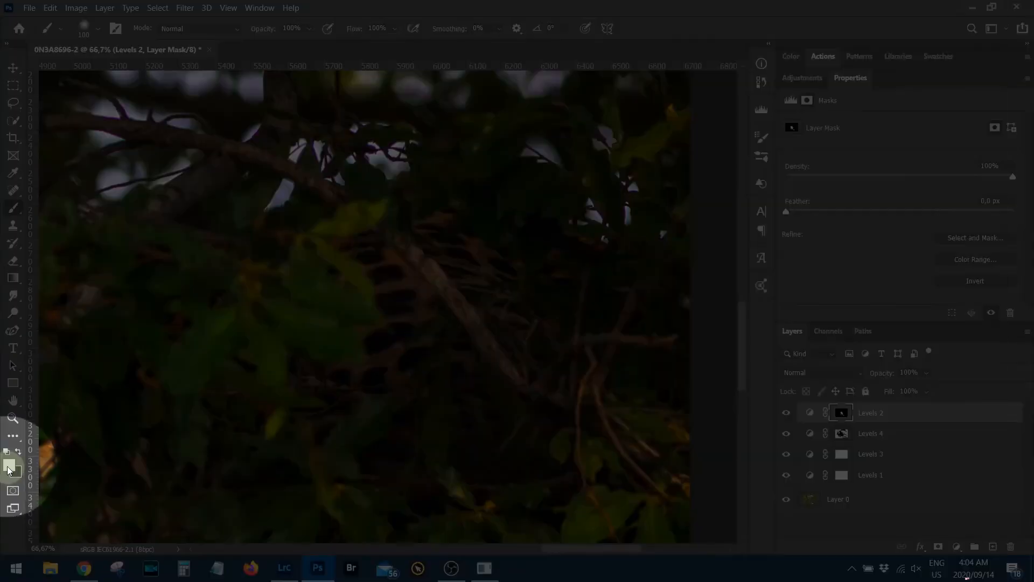
key(d)
mouse_move(394, 268)
mouse_down()
mouse_move(381, 357)
mouse_move(351, 376)
mouse_move(398, 320)
mouse_move(418, 316)
mouse_move(369, 248)
mouse_move(423, 231)
mouse_up()
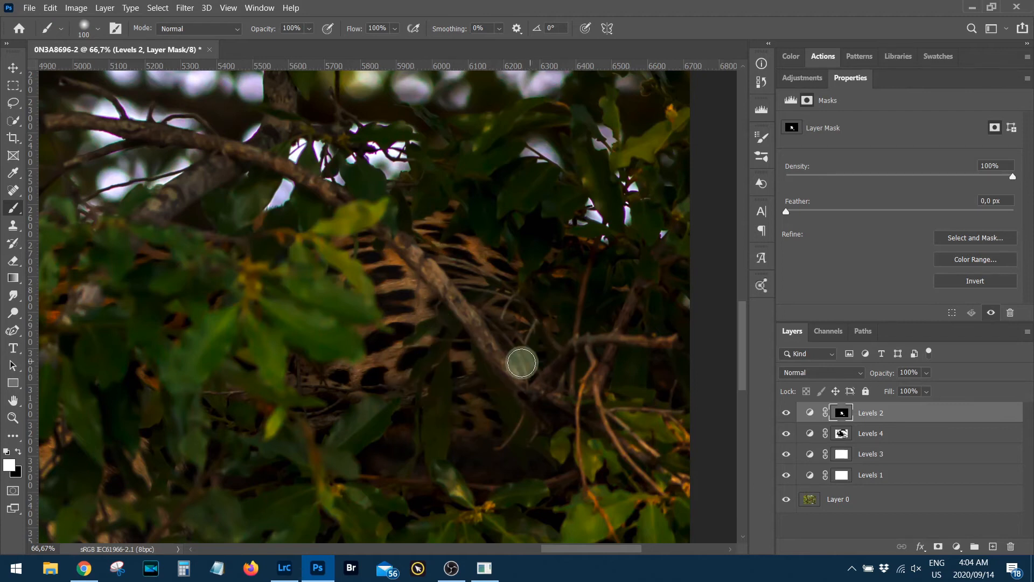
key(ctrl+z)
drag(341, 334, 556, 323)
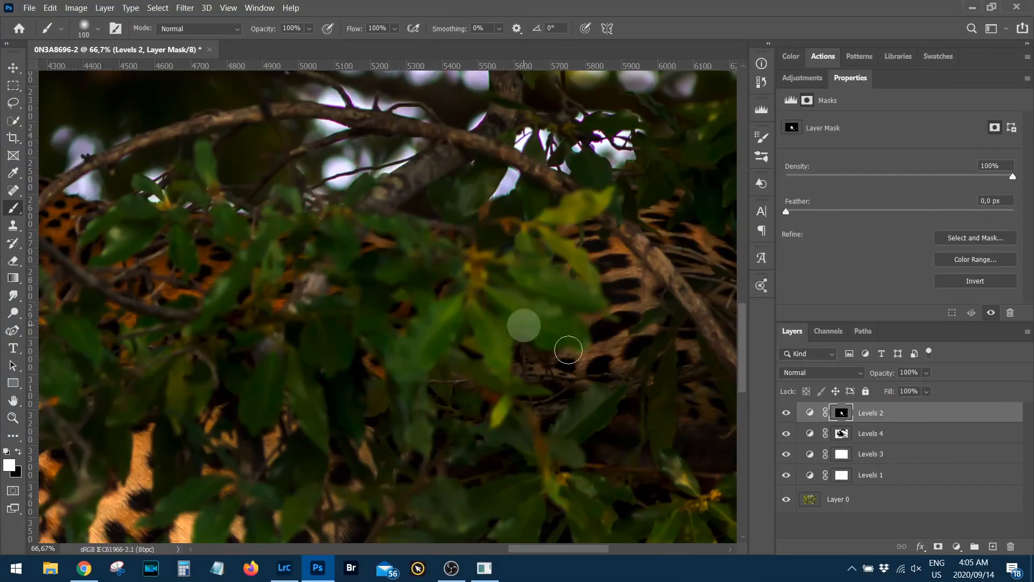
click(851, 568)
click(814, 539)
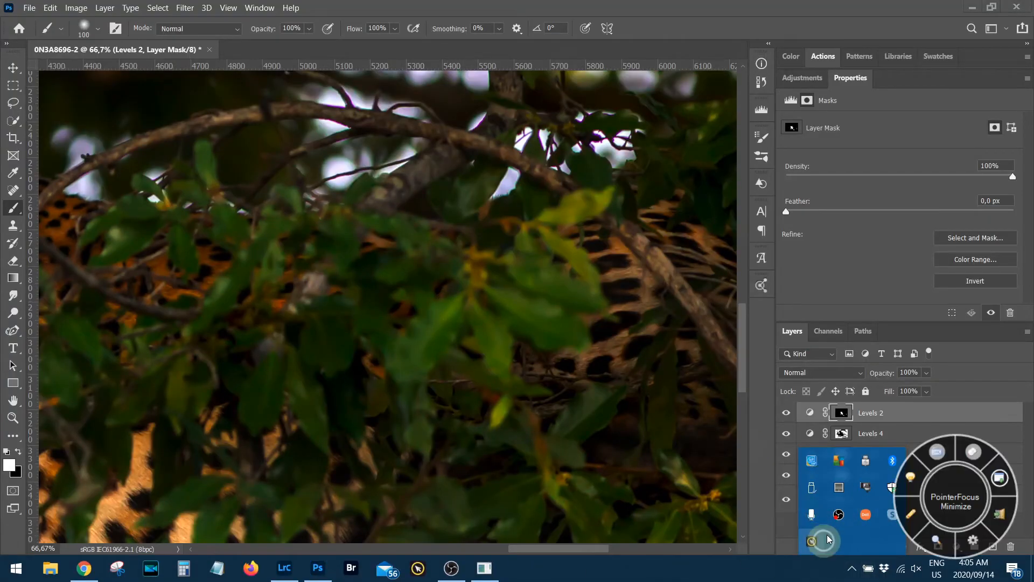
click(974, 454)
Paint white on the Levels 2 mask over the fur patches showing through the leaves along the leopard's back and flank.
key(ctrl+KP_Add)
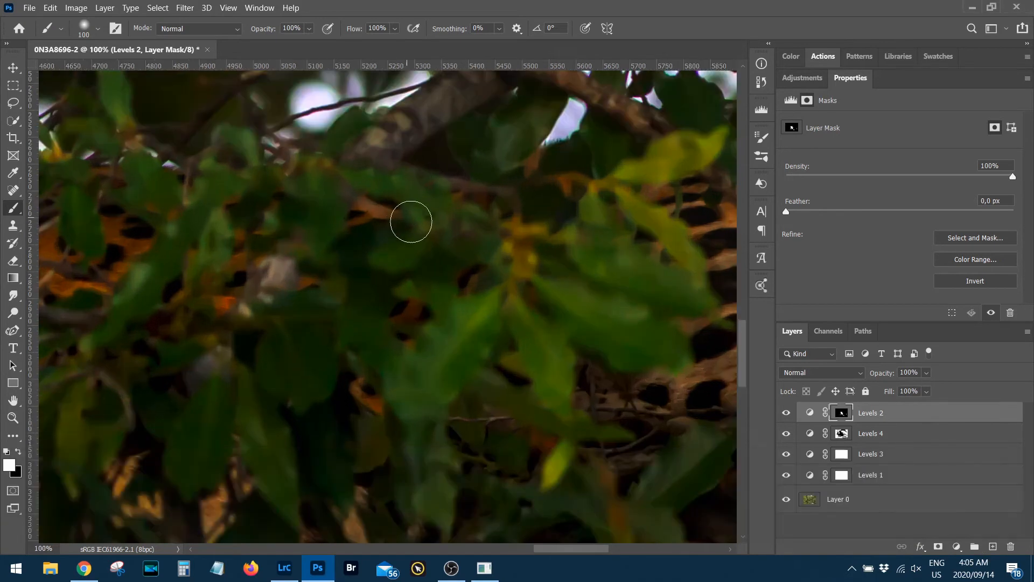
drag(182, 237, 295, 223)
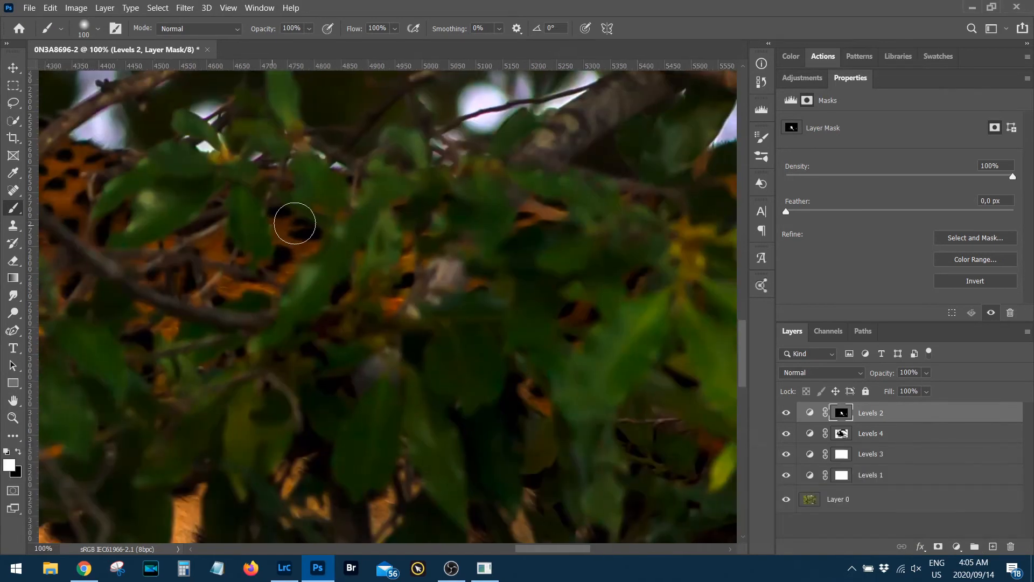
drag(252, 260, 311, 236)
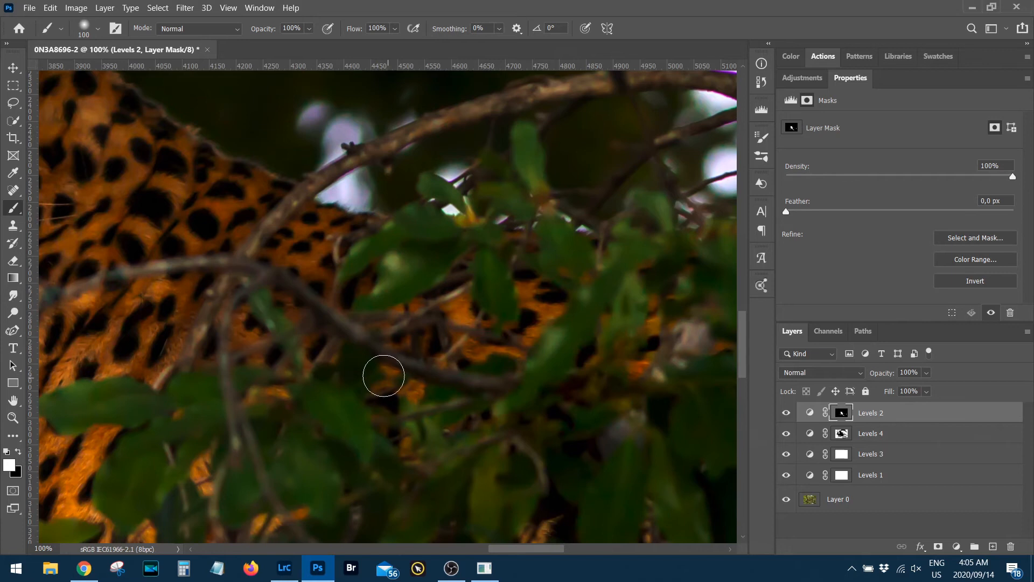
drag(522, 341, 397, 133)
mouse_move(439, 365)
mouse_down()
mouse_move(404, 203)
mouse_move(409, 144)
mouse_up()
key(ctrl+z)
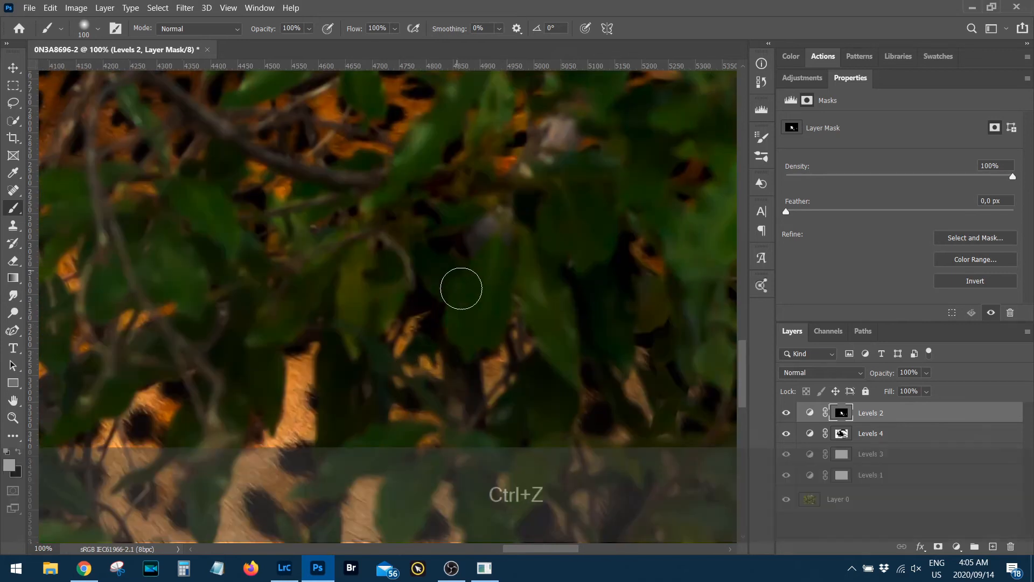
Paint white on the Levels 2 mask over the fur on the leopard's belly and lower hindquarters, undoing stray strokes.
drag(469, 318, 400, 123)
key(ctrl+z)
mouse_move(447, 184)
mouse_down()
mouse_move(537, 253)
mouse_move(569, 243)
mouse_move(532, 365)
mouse_move(489, 156)
mouse_up()
key(ctrl+z)
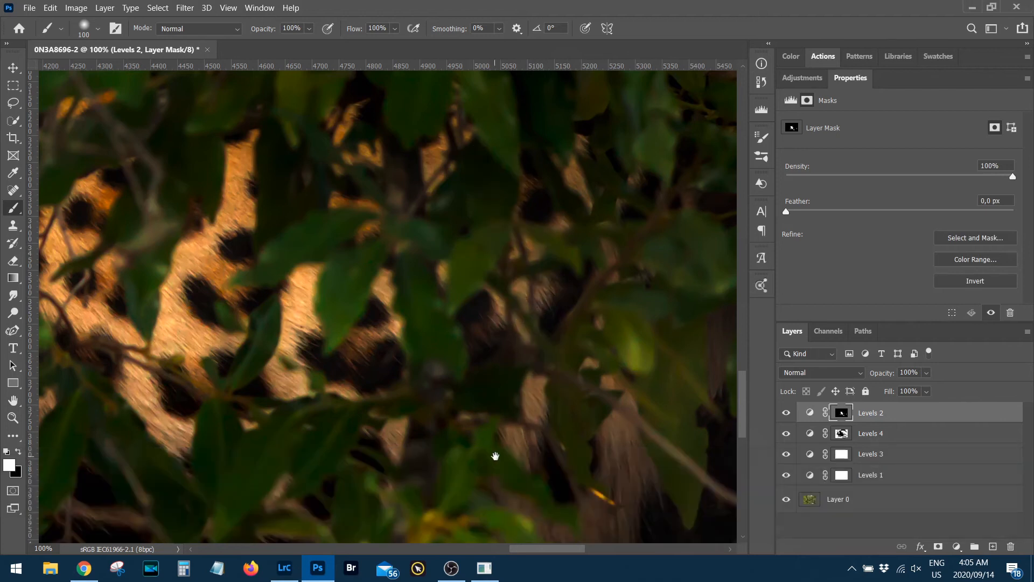
drag(424, 220, 485, 442)
key(ctrl+z)
scroll(591, 383, down, 4)
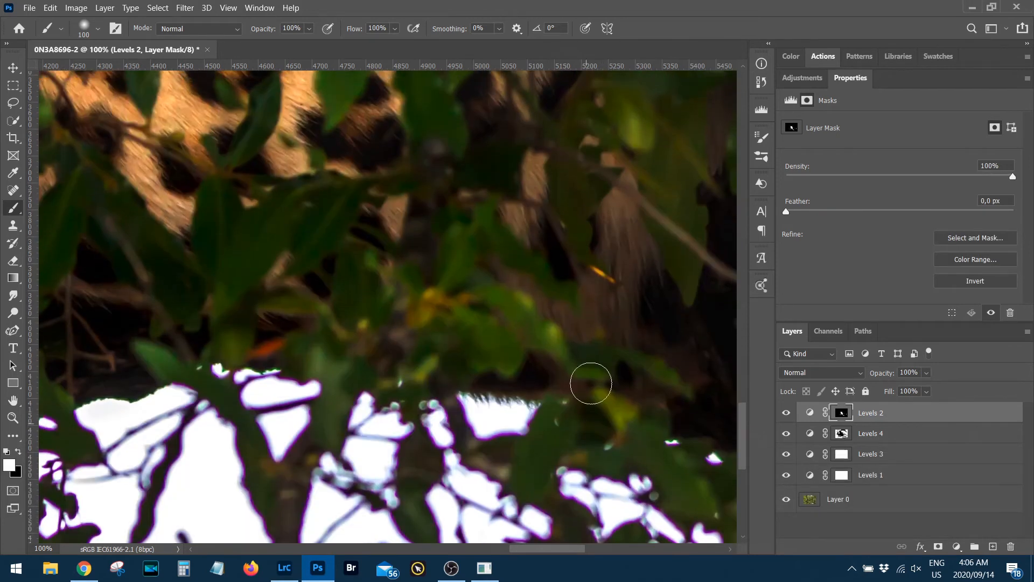
mouse_move(634, 256)
mouse_down()
mouse_move(624, 299)
mouse_move(598, 297)
mouse_up()
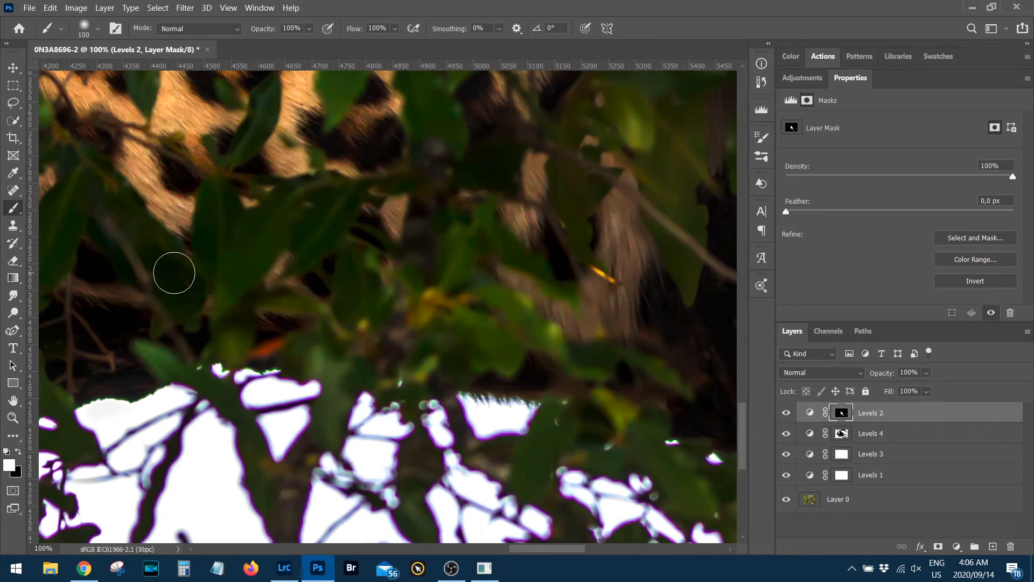
Compare the whole image with the Levels 2 layer hidden and shown.
double_click(21, 404)
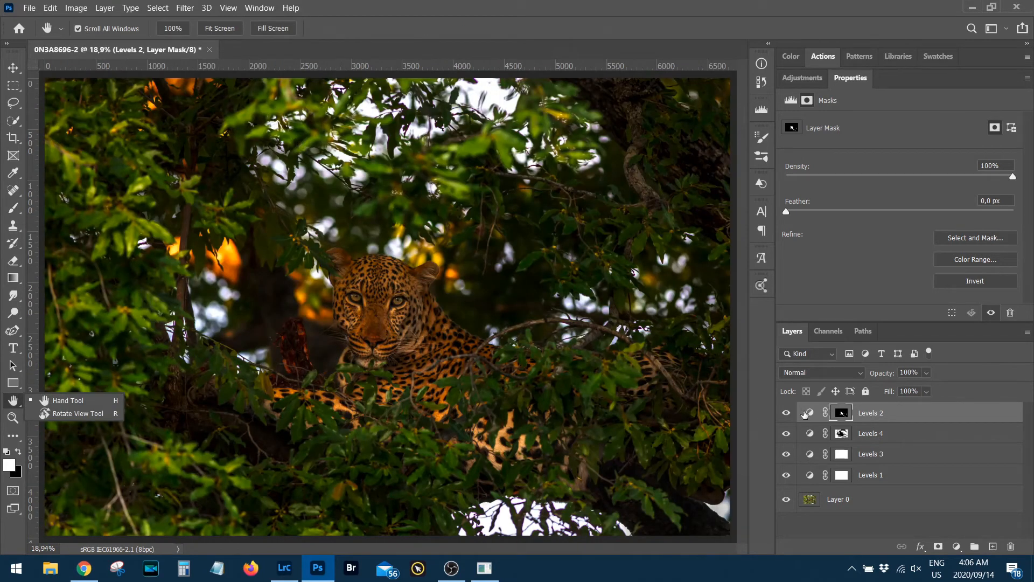
click(787, 413)
click(786, 413)
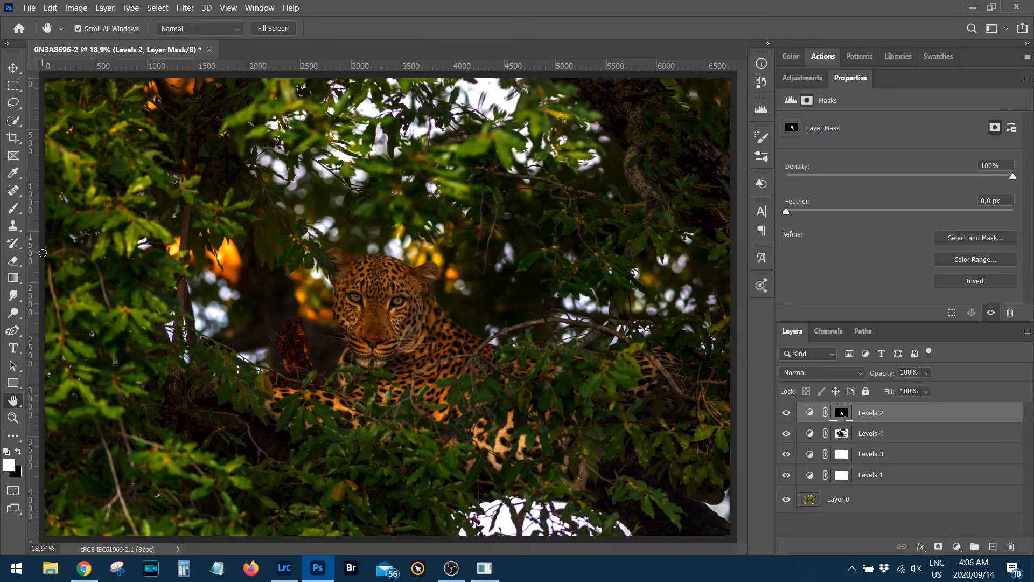
Set the Brush to 50% opacity, size 300 and black foreground, and tone down the Levels 2 mask over the bright fur on the lower flank.
key(b)
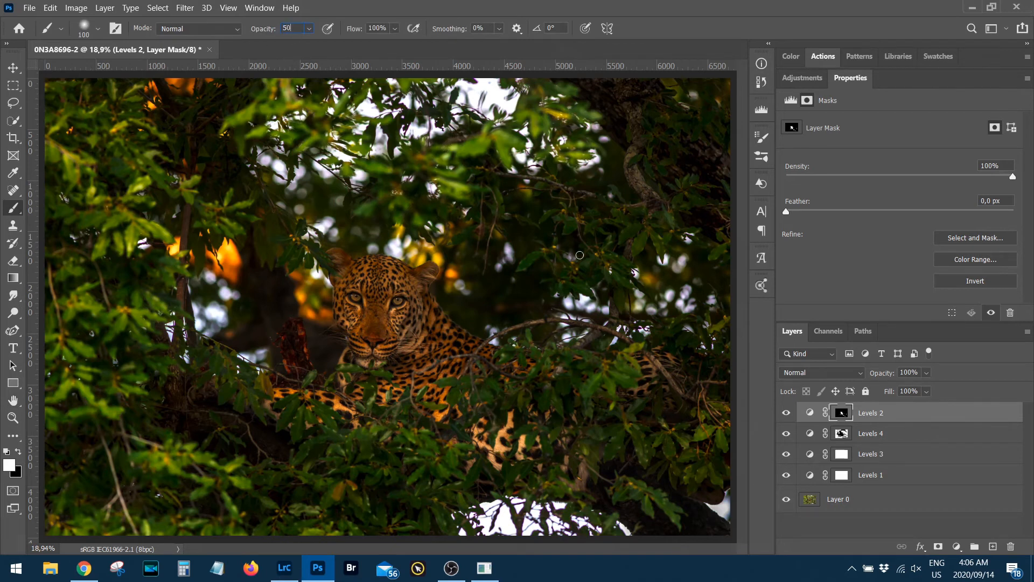
click(10, 466)
text(x)
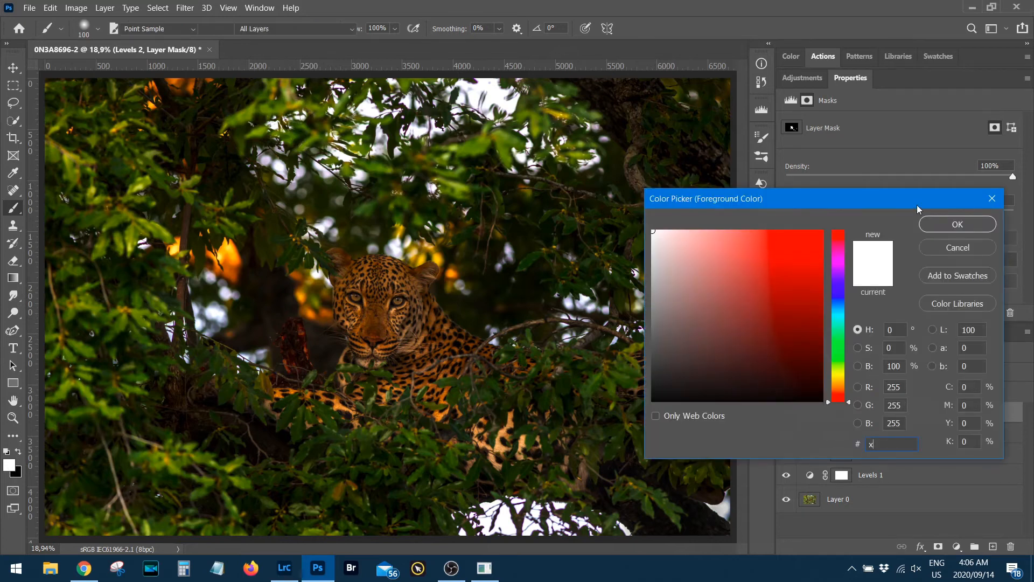
click(942, 220)
click(545, 220)
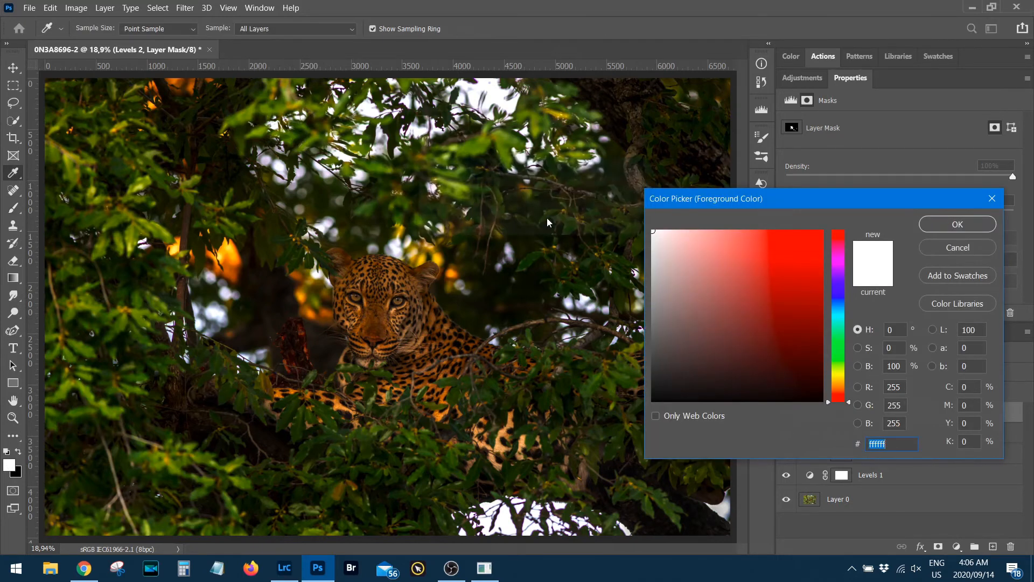
click(955, 226)
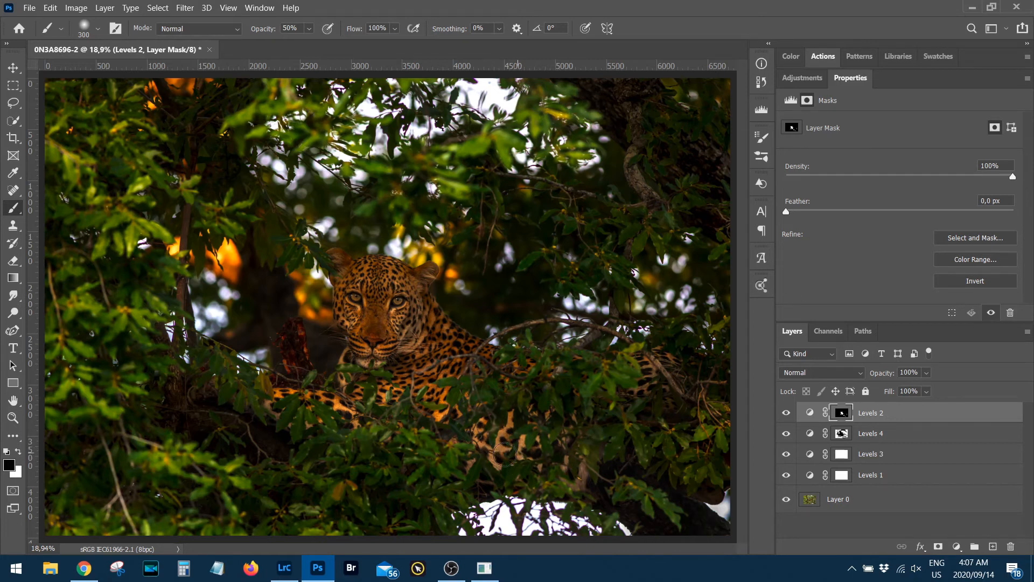
Enter Quick Mask mode and set the brush opacity to 100% for work around the leopard's face.
key(q)
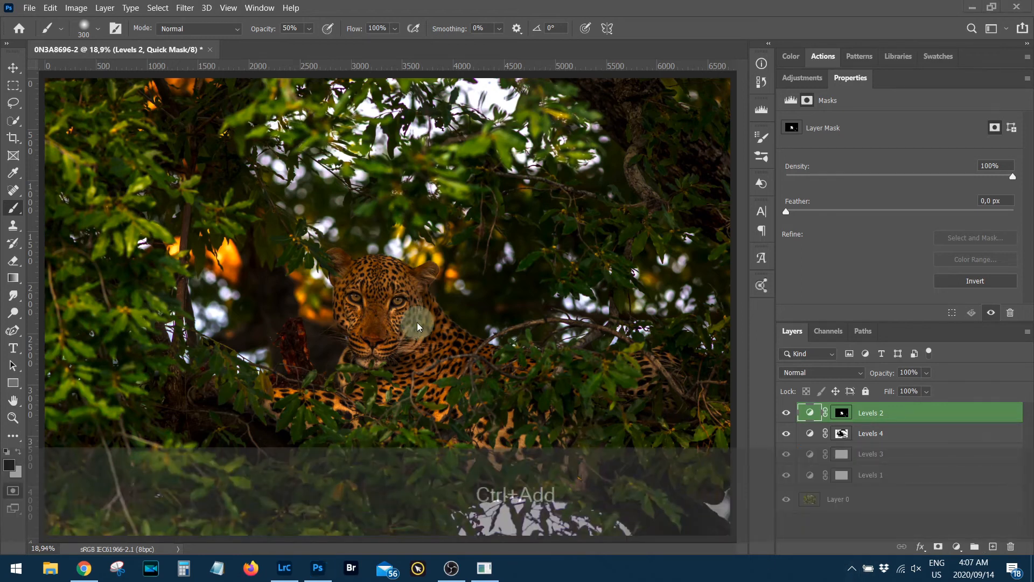
key(ctrl+KP_Add)
key(ctrl+KP_Add)
key(ctrl+KP_Add)
key(ctrl+KP_Add)
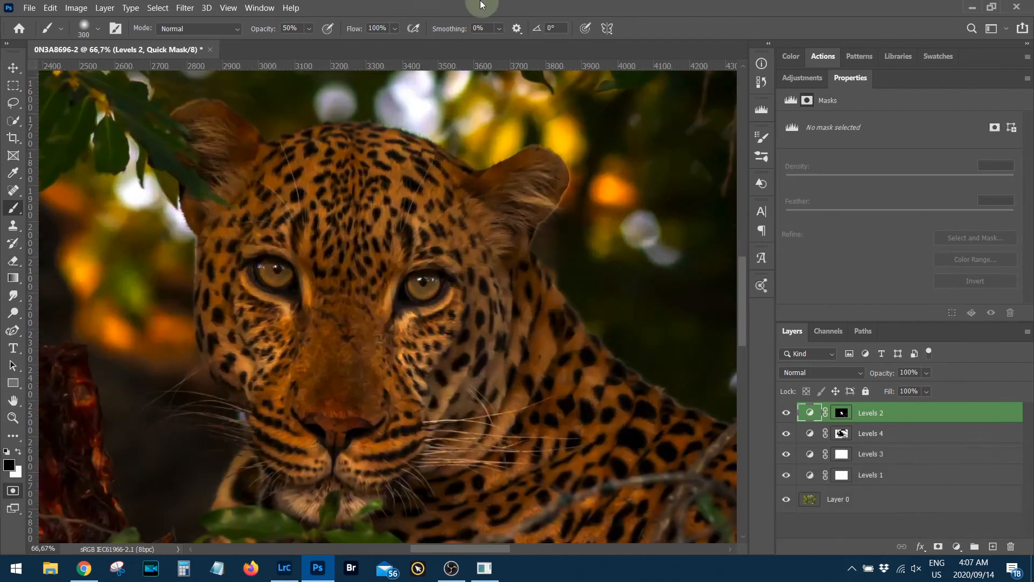
drag(263, 29, 410, 34)
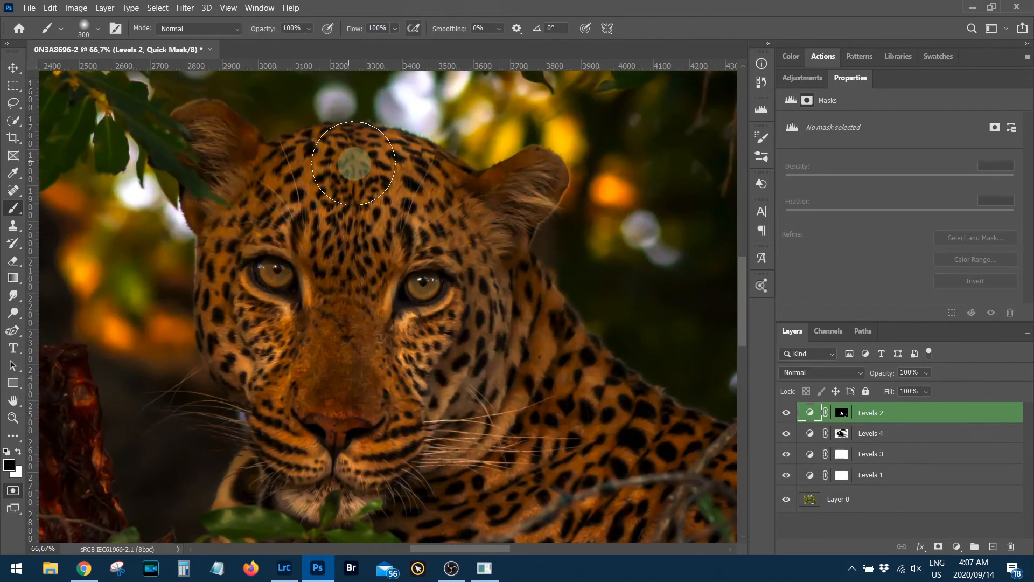
key(ctrl+KP_Add)
scroll(742, 334, down, 3)
scroll(742, 334, up, 5)
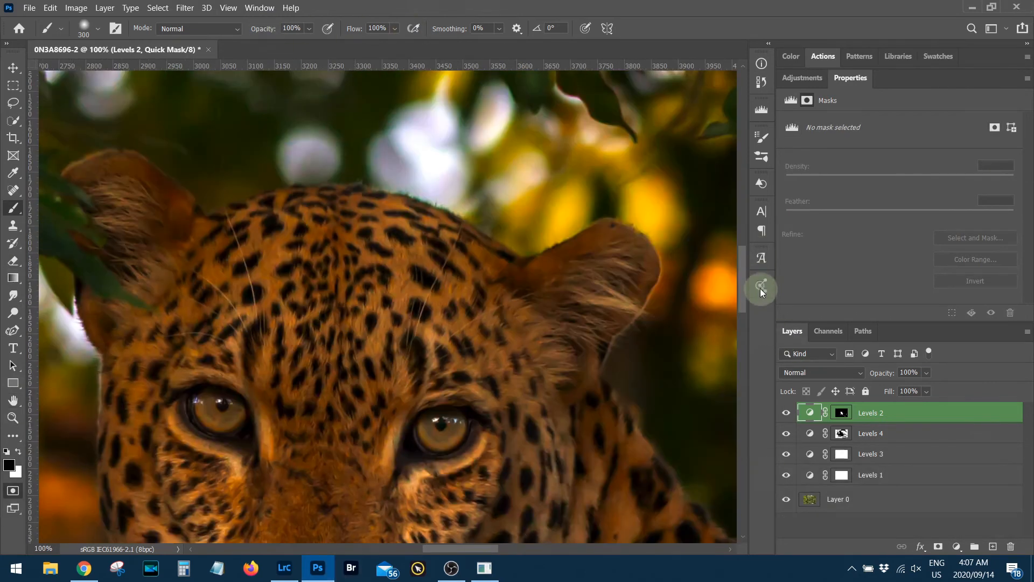
drag(484, 546, 477, 548)
scroll(742, 296, down, 2)
drag(742, 297, 743, 299)
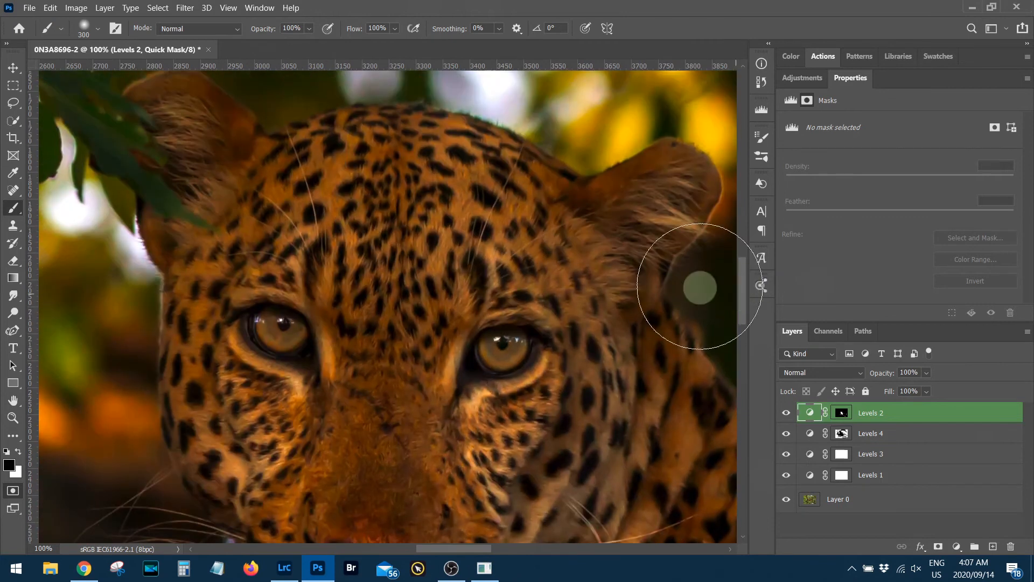
Load the Levels 2 layer mask as a selection and display it in Quick Mask mode.
click(12, 490)
ctrl+click(853, 415)
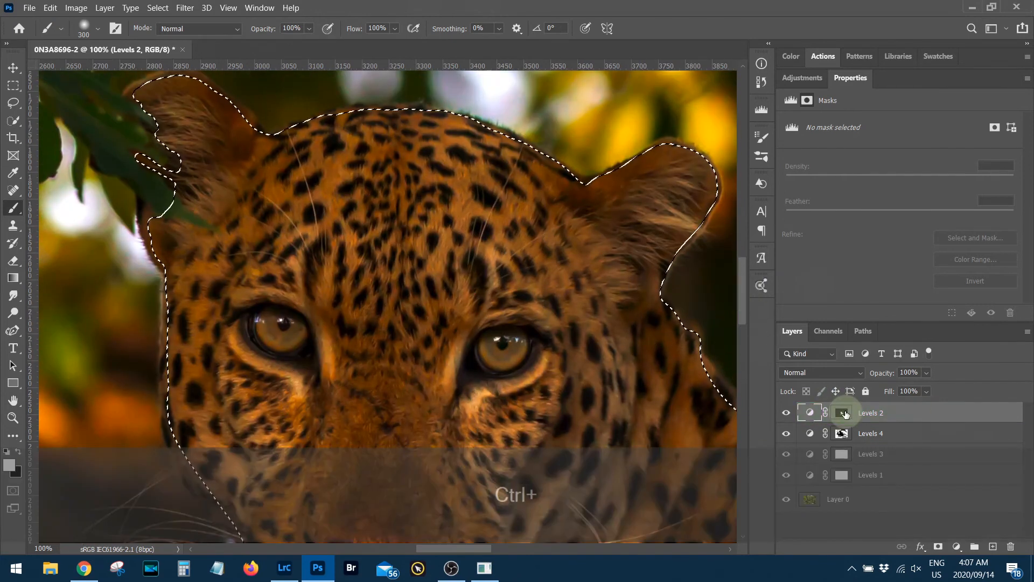
key(q)
Paint white at size 300 to remove the Quick Mask overlay from the leopard's neck, chest and front legs.
key(ctrl+KP_Subtract)
scroll(745, 339, down, 2)
click(18, 451)
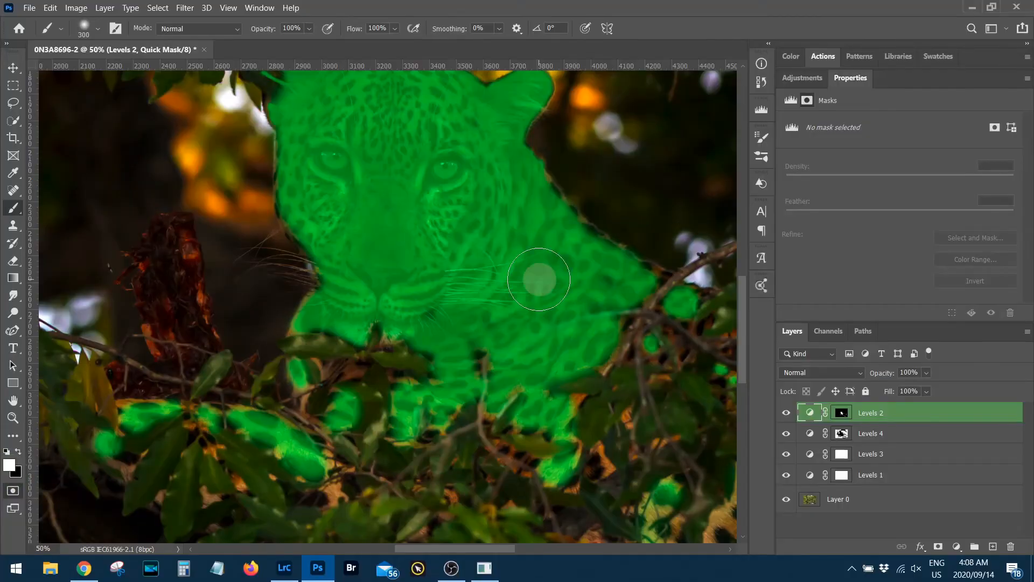
mouse_move(596, 208)
mouse_down()
mouse_move(551, 235)
mouse_move(525, 310)
mouse_move(420, 359)
mouse_move(293, 330)
mouse_move(350, 375)
mouse_move(485, 314)
mouse_move(547, 194)
mouse_move(538, 292)
mouse_move(668, 291)
mouse_move(572, 357)
mouse_move(359, 397)
mouse_move(308, 460)
mouse_move(136, 419)
mouse_up()
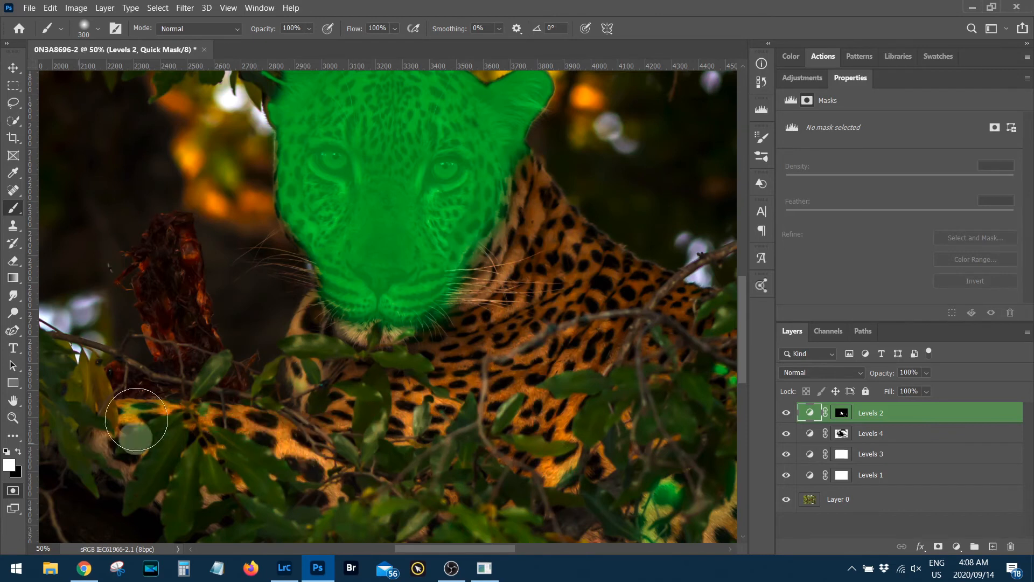
Enlarge the brush to 700 and remove the remaining Quick Mask overlay from the leopard's body and hindquarters.
key(ctrl+KP_Subtract)
key(ctrl+KP_Subtract)
key(ctrl+KP_Subtract)
key(bracketright)
key(bracketright)
key(bracketright)
key(bracketright)
mouse_move(511, 355)
mouse_down()
mouse_move(536, 371)
mouse_move(633, 362)
mouse_move(547, 426)
mouse_move(483, 445)
mouse_move(525, 457)
mouse_move(512, 459)
mouse_move(483, 441)
mouse_move(646, 446)
mouse_up()
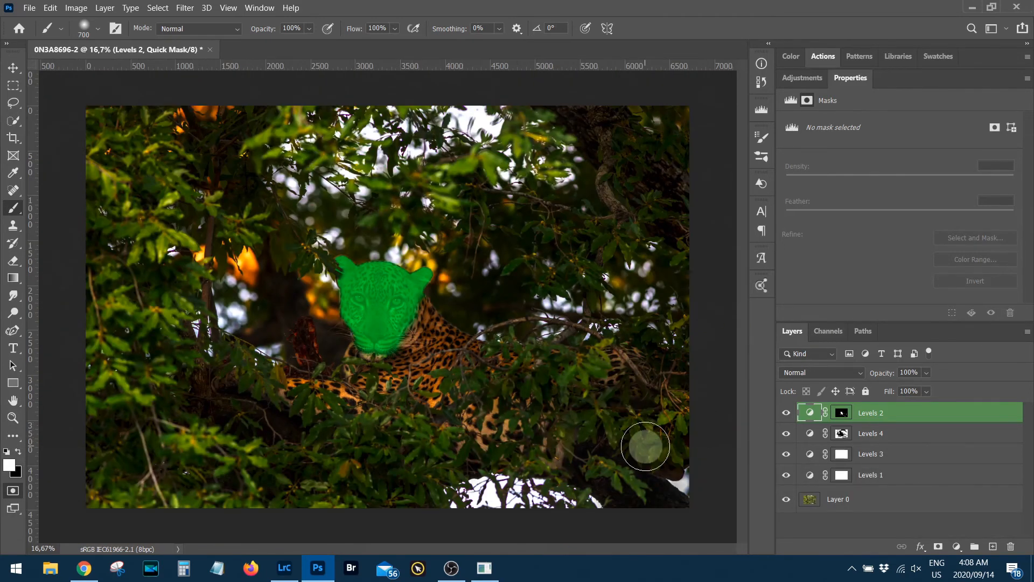
Reduce the brush to size 90, switch to black and paint the Quick Mask overlay over the leopard's chin.
key(ctrl+KP_Add)
key(ctrl+KP_Add)
key(ctrl+KP_Add)
key(ctrl+KP_Add)
key(ctrl+KP_Add)
key(bracketleft)
key(bracketleft)
key(bracketleft)
key(bracketleft)
key(bracketleft)
key(bracketleft)
key(bracketleft)
key(bracketleft)
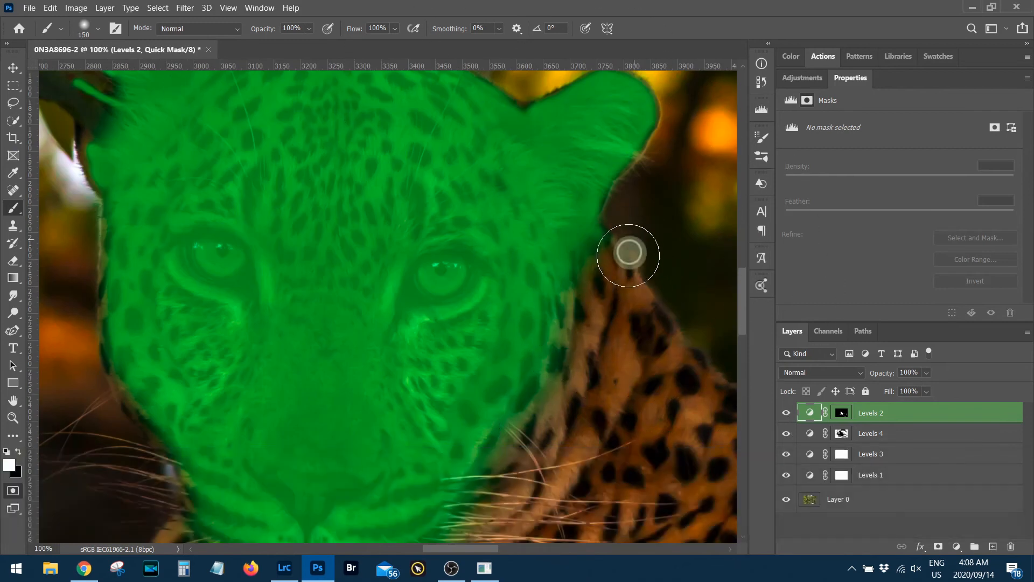
drag(744, 303, 744, 347)
key(x)
key(bracketleft)
key(bracketleft)
key(bracketleft)
mouse_move(259, 287)
mouse_down()
mouse_move(330, 311)
mouse_move(291, 298)
mouse_move(286, 261)
mouse_up()
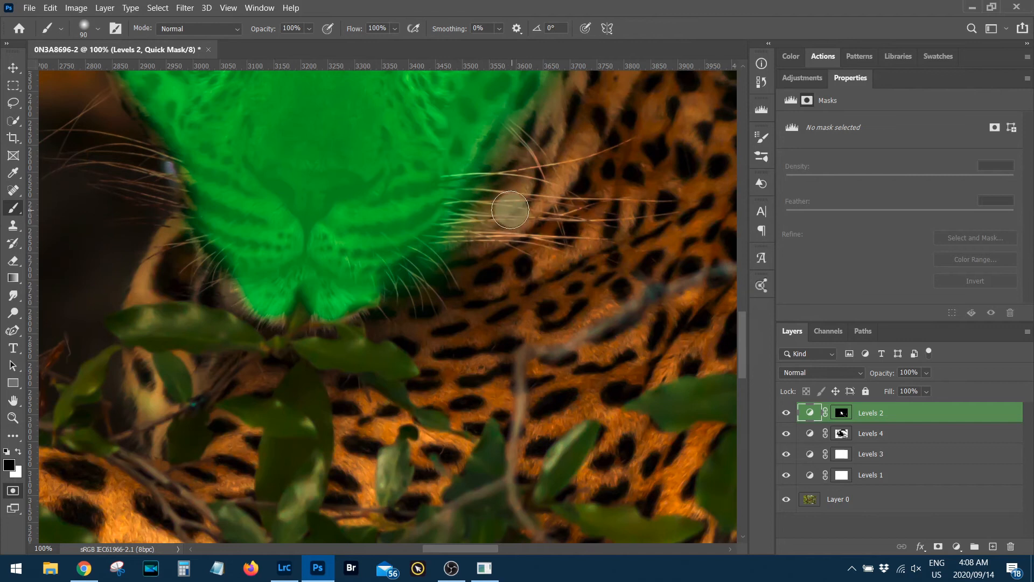
Turn the Quick Mask into a selection of the leopard's head and fit the whole image in view.
key(q)
key(x)
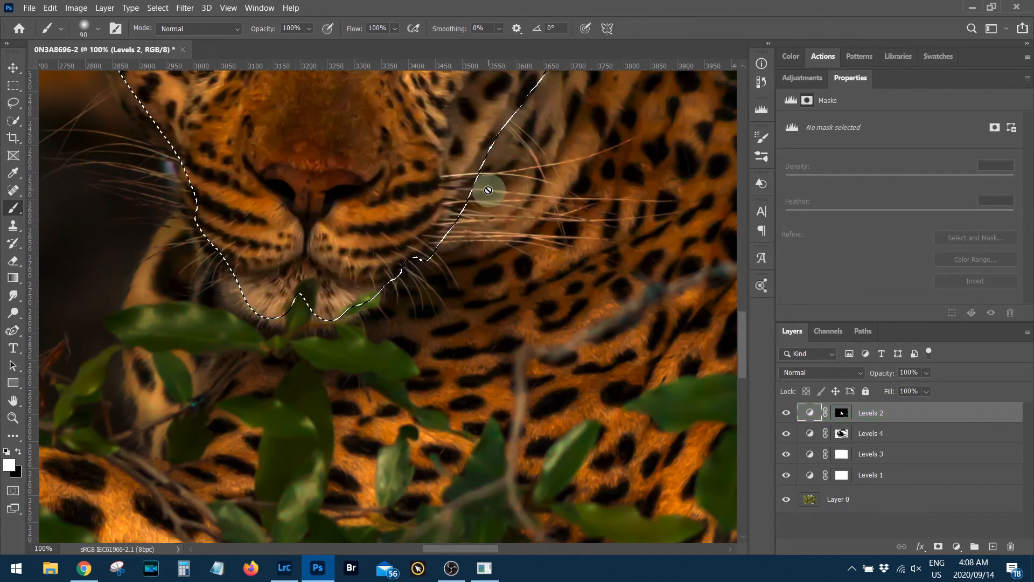
key(ctrl+minus)
key(ctrl+minus)
double_click(13, 400)
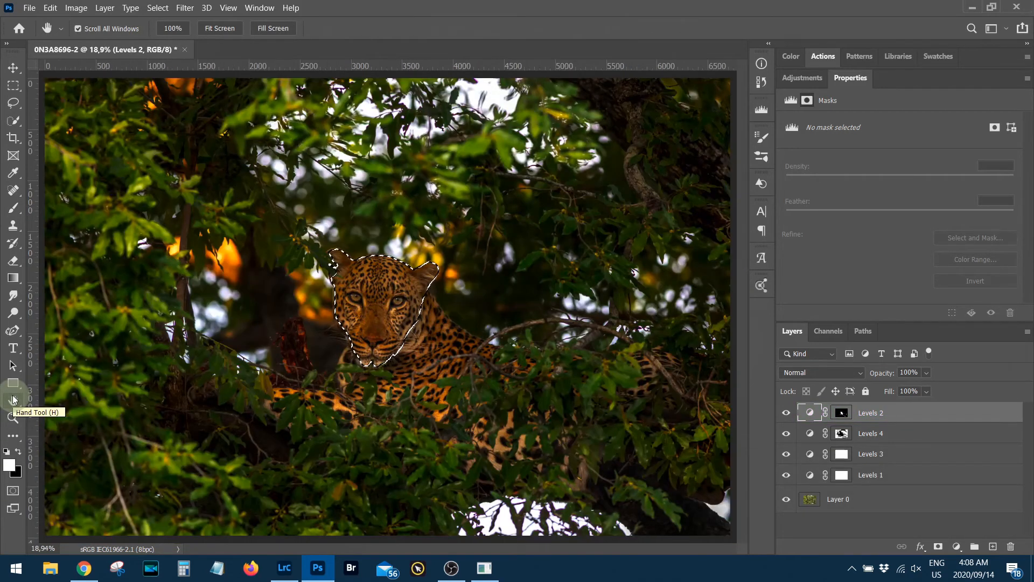
Add a Levels adjustment layer from the head selection with input black 2, midtones 0.97 and white 223.
click(814, 79)
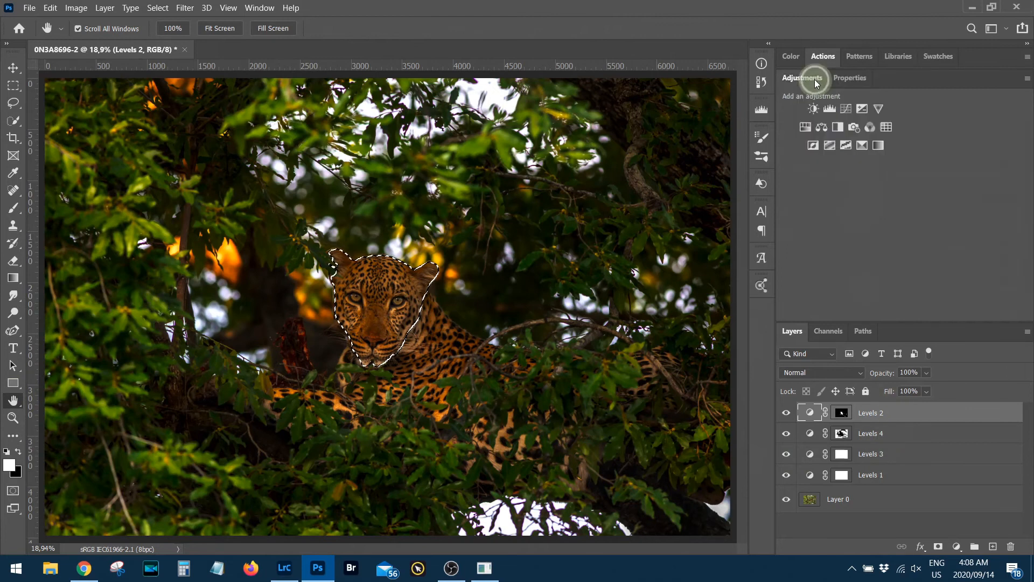
click(829, 110)
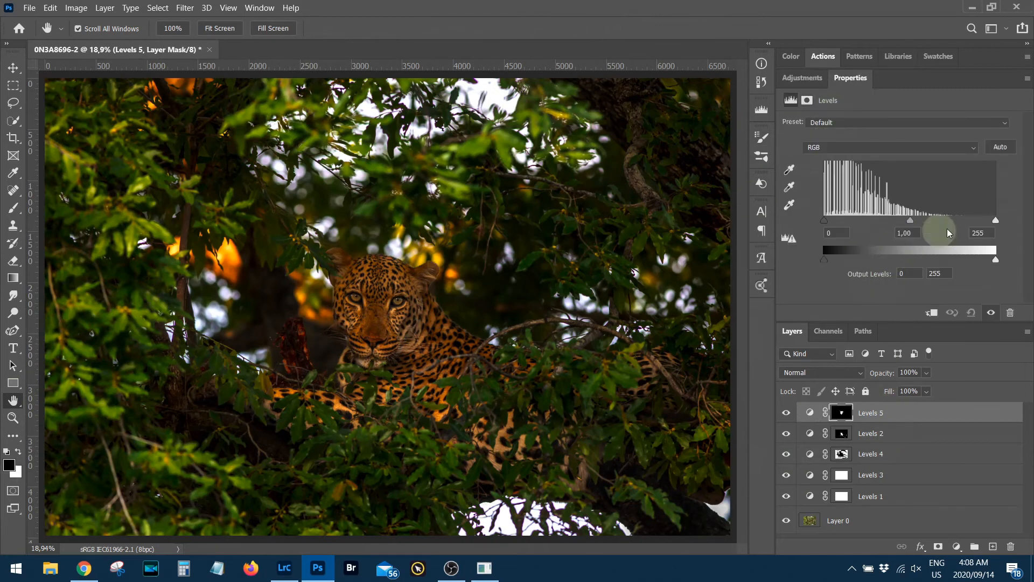
drag(996, 219, 974, 218)
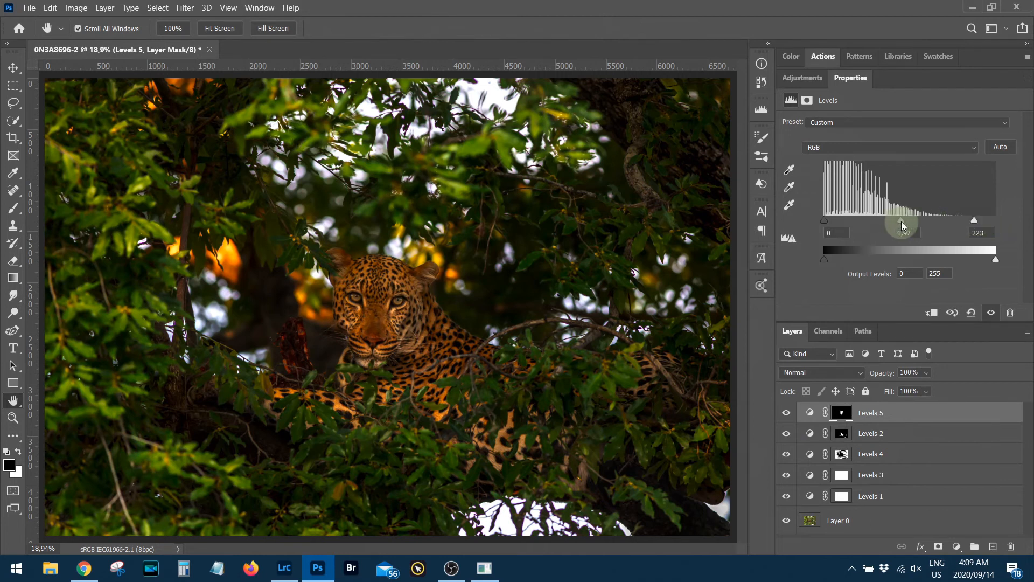
alt+click(823, 222)
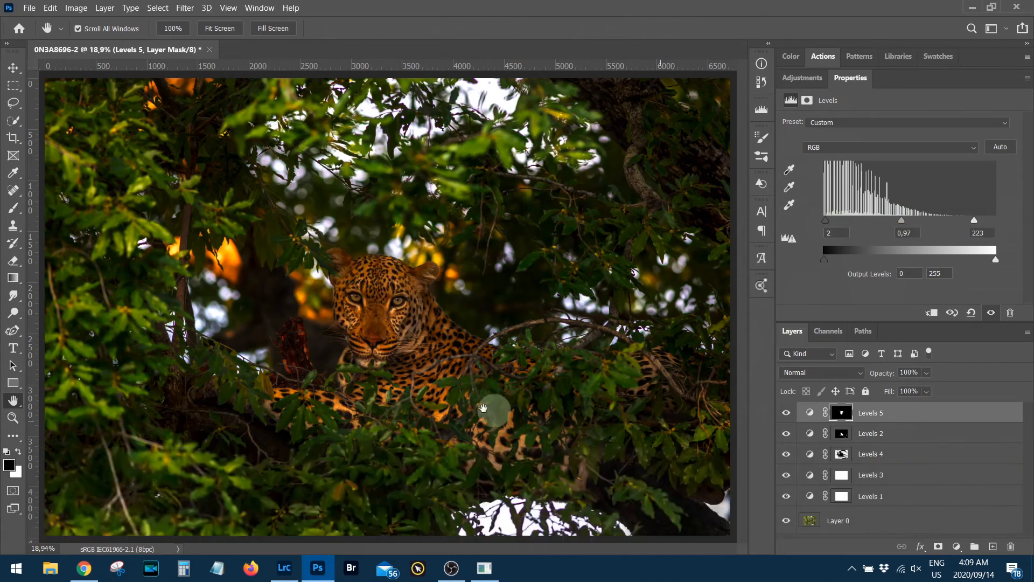
Compare the leopard's head with the Levels 5 layer hidden and shown, in full view and close up.
click(788, 413)
click(788, 413)
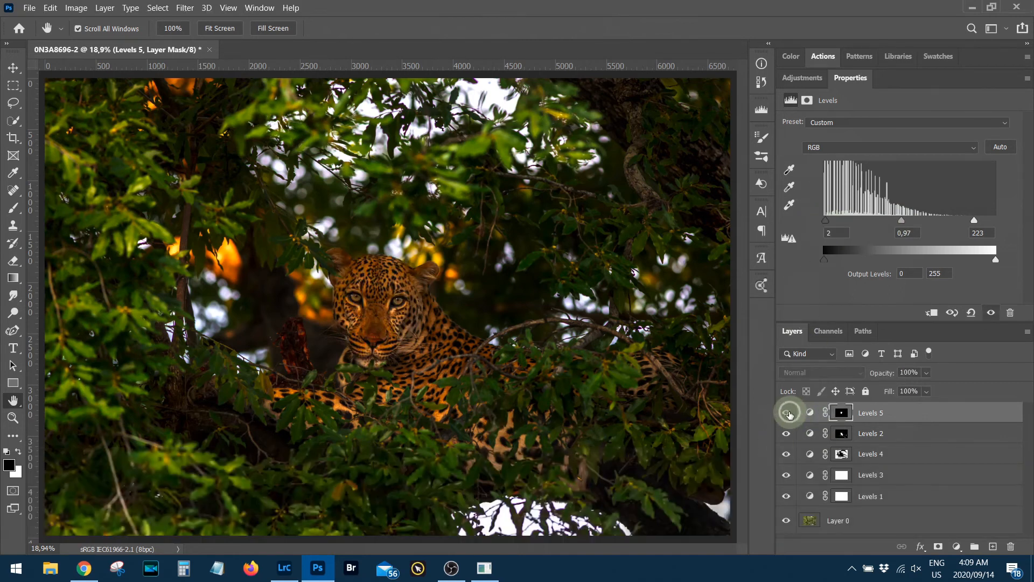
click(788, 413)
click(788, 413)
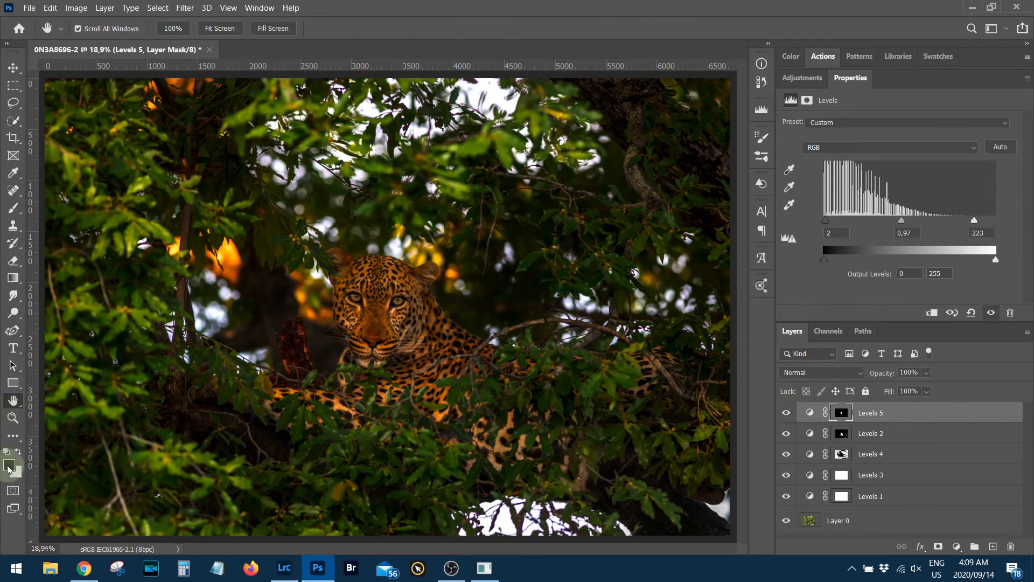
key(ctrl+KP_Add)
key(ctrl+KP_Add)
key(ctrl+KP_Add)
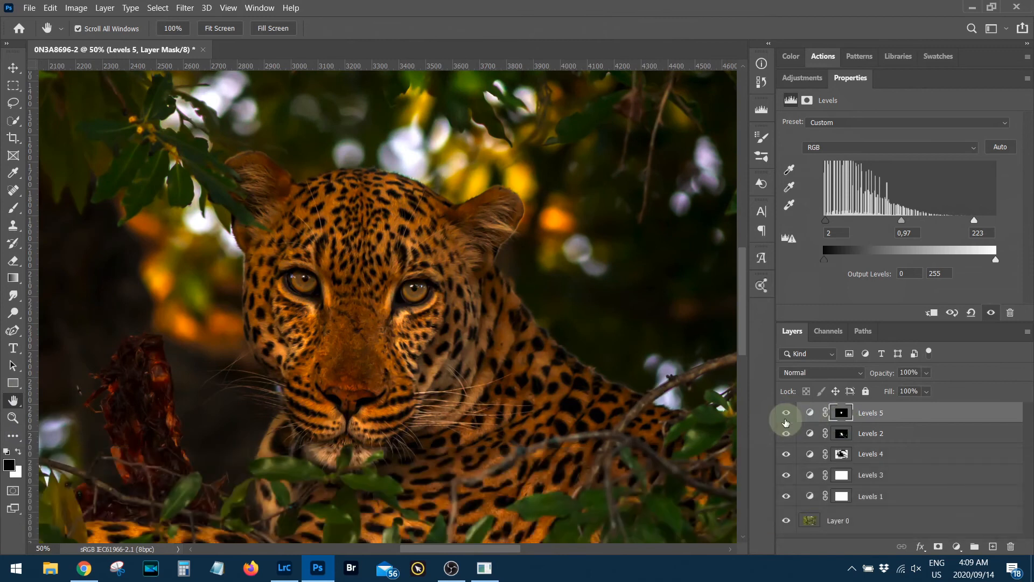
click(785, 419)
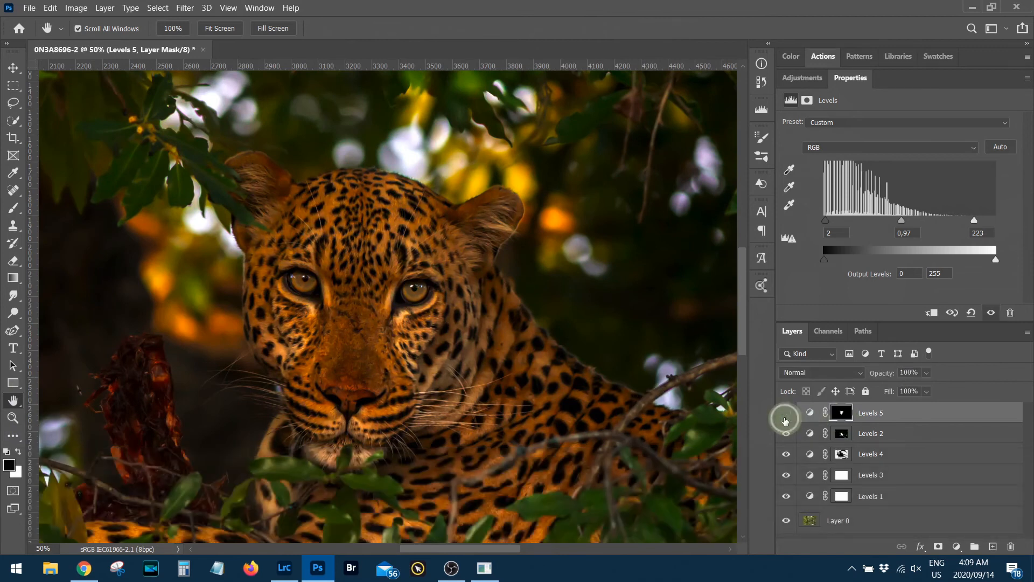
click(784, 420)
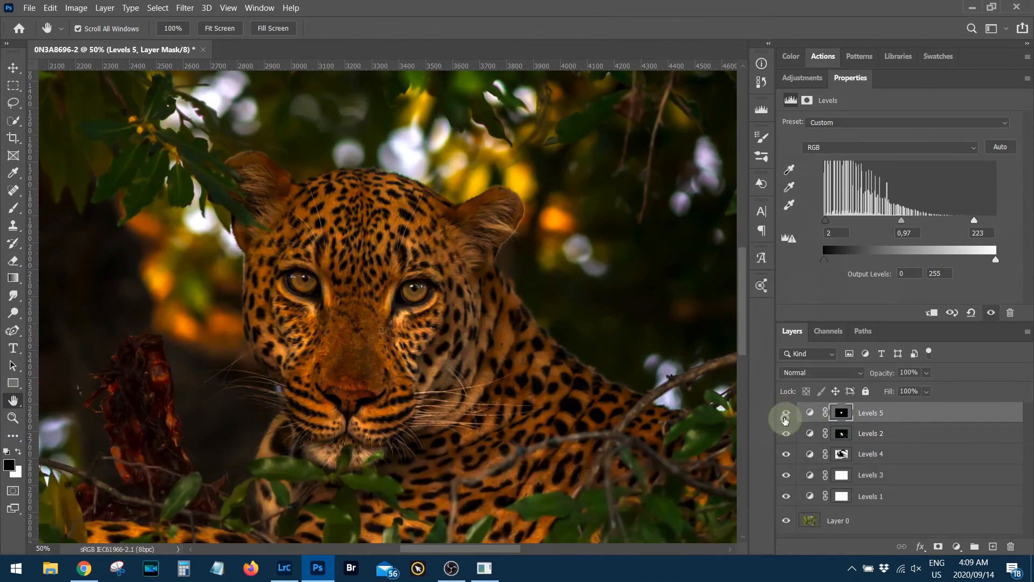
double_click(14, 405)
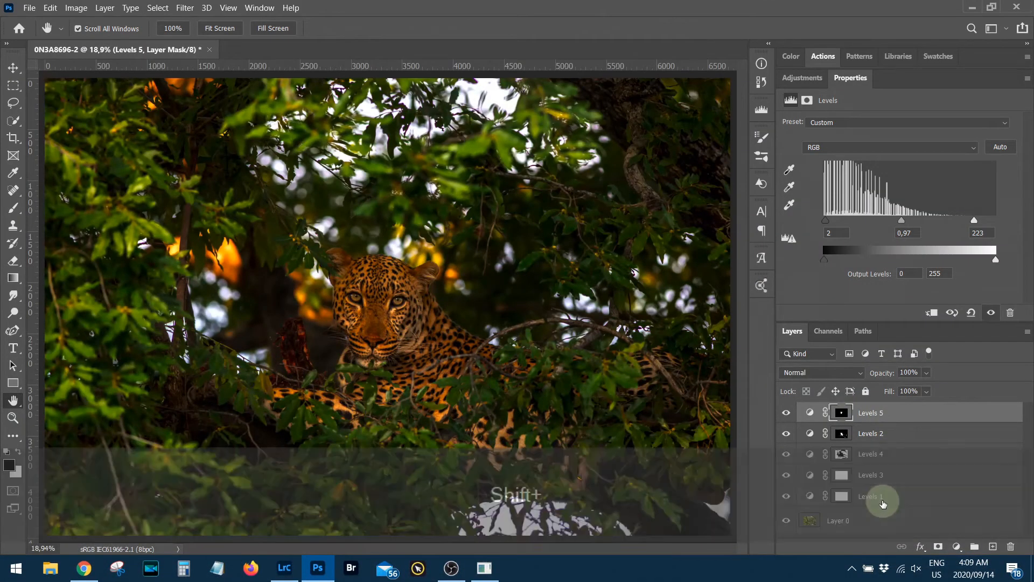
Group all five Levels layers and name the group Adjustments.
shift+click(888, 502)
key(ctrl+g)
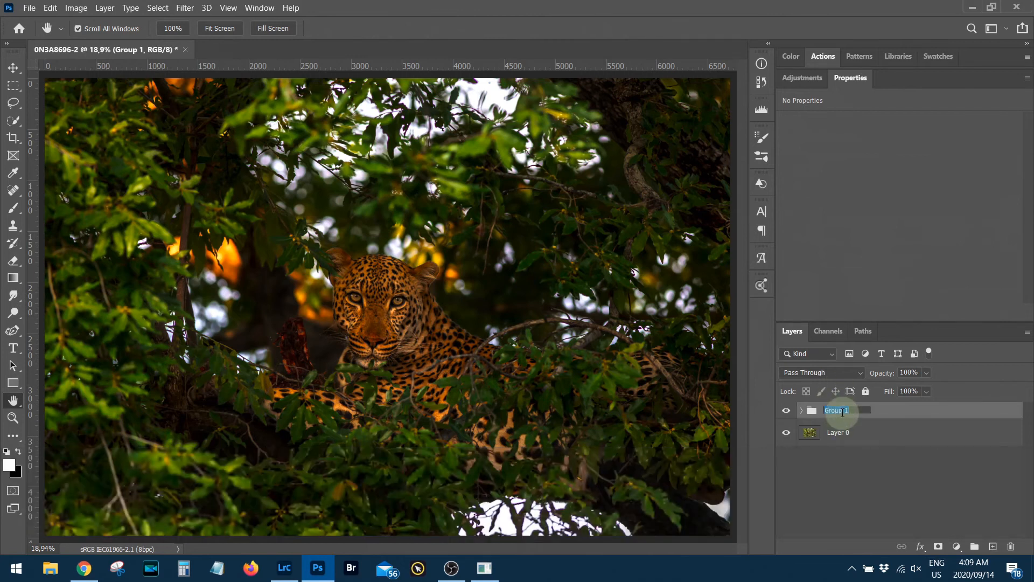
text(A)
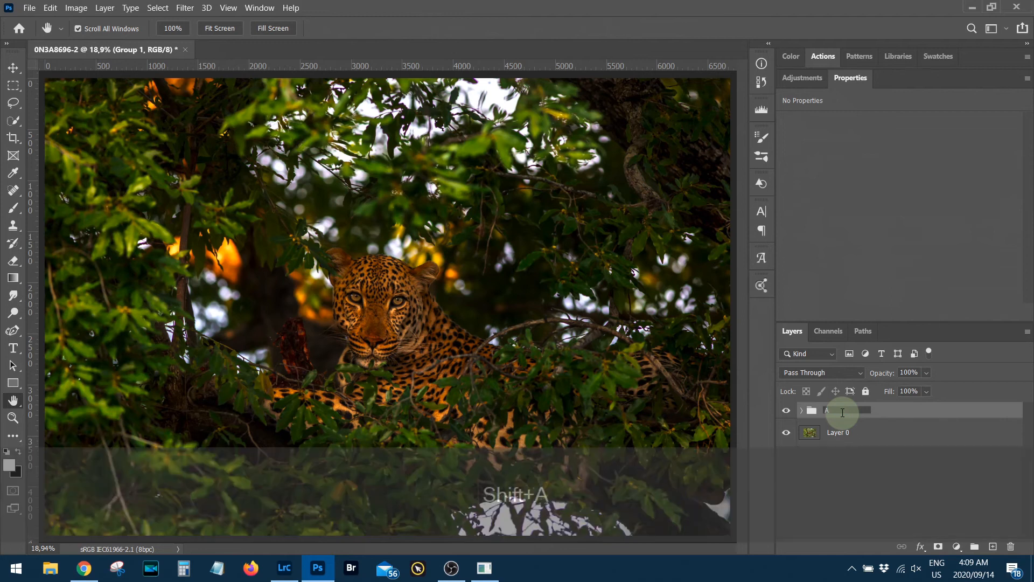
text(djustments)
key(Return)
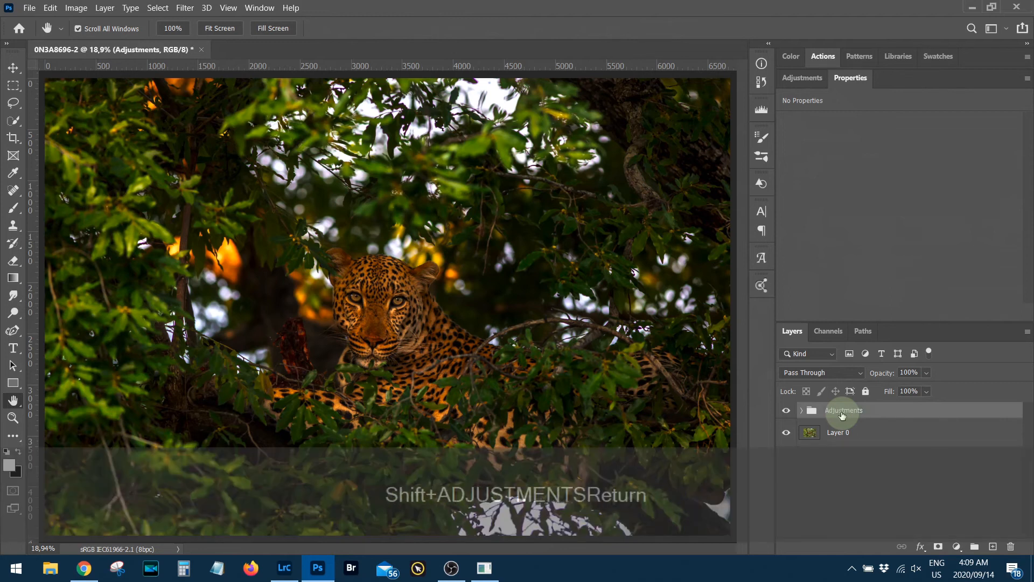
Add a Levels adjustment layer above Levels 5 in the Adjustments group and rename it MID-TONE CONTRAST.
click(801, 411)
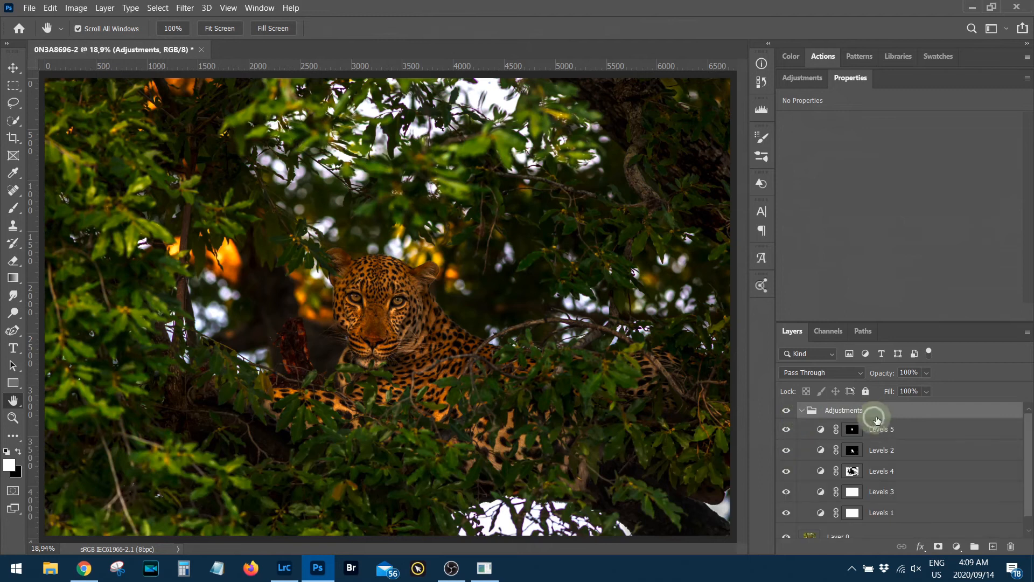
click(879, 428)
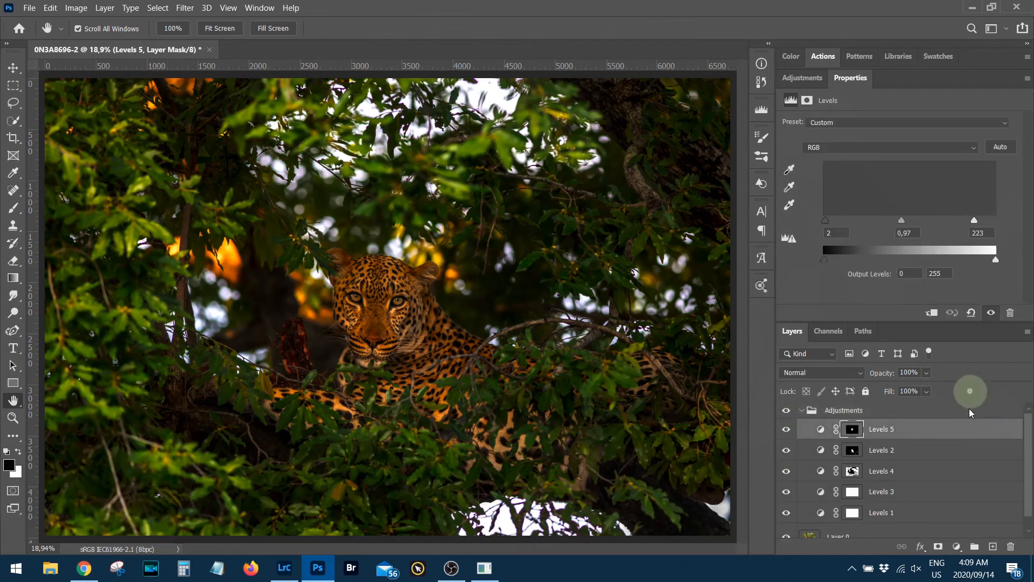
click(811, 84)
click(831, 107)
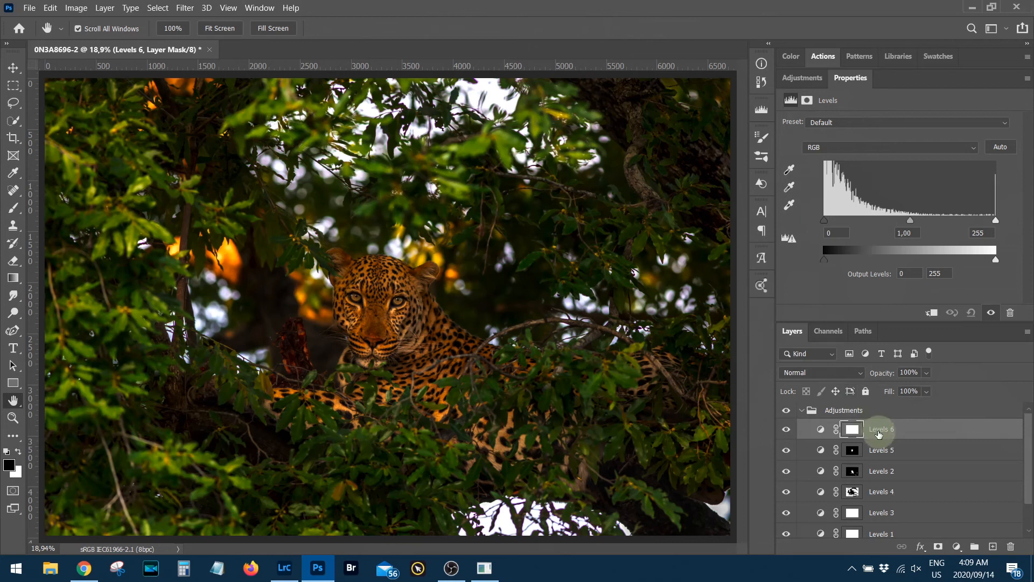
double_click(879, 431)
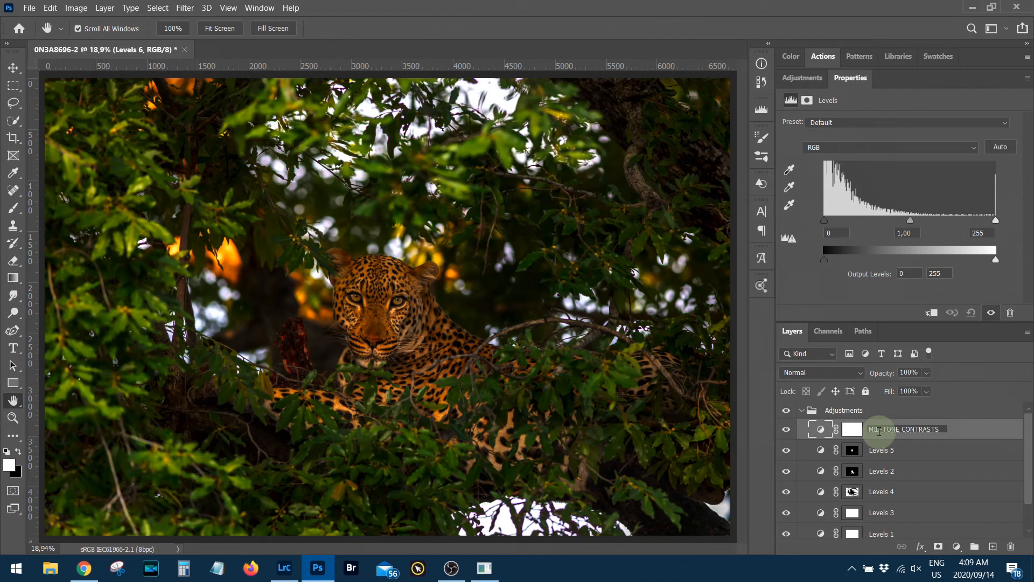
key(BackSpace)
key(Return)
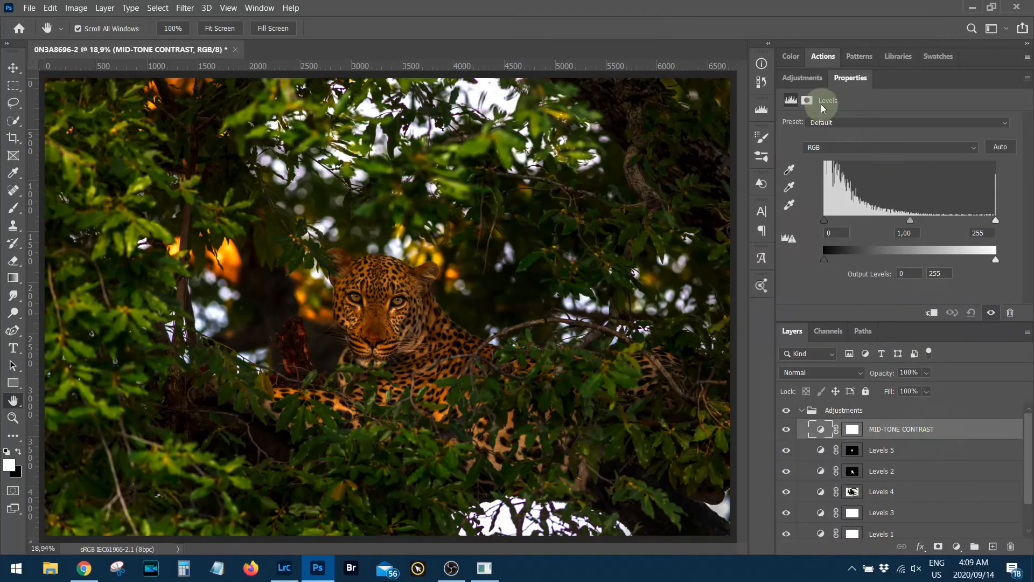
Set the MID-TONE CONTRAST layer to Soft Light blending at 20% opacity.
click(823, 373)
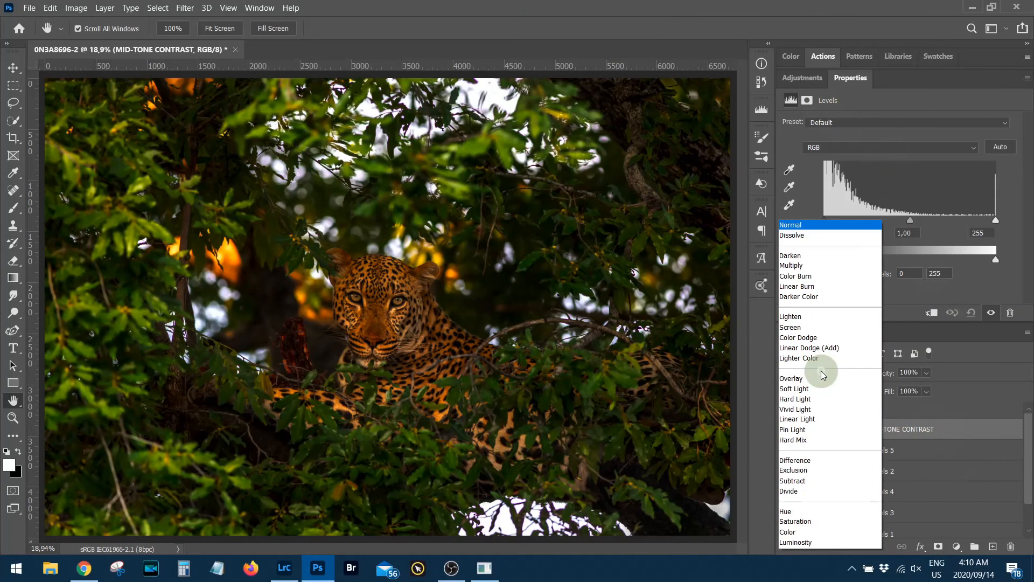
click(797, 390)
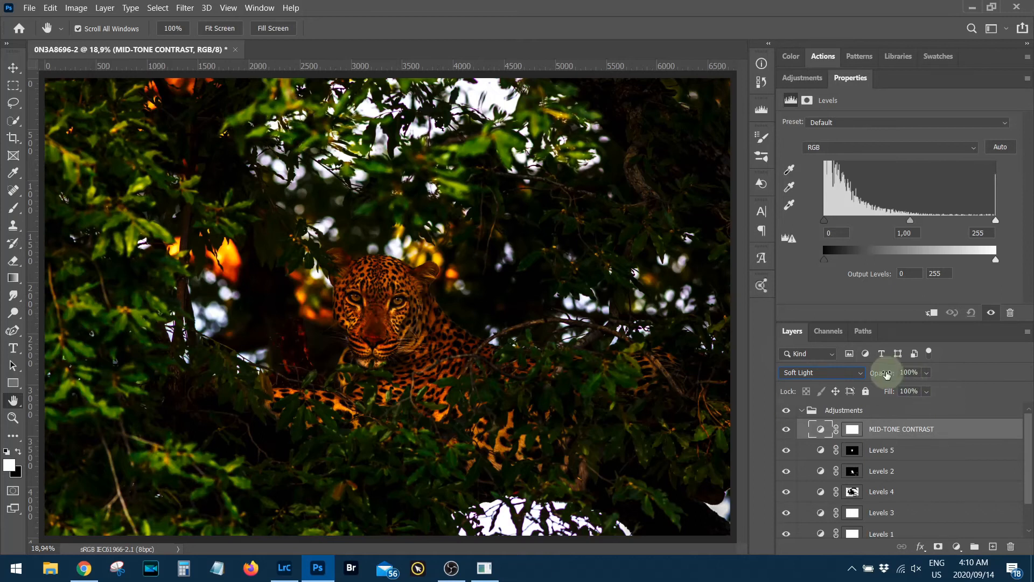
click(917, 372)
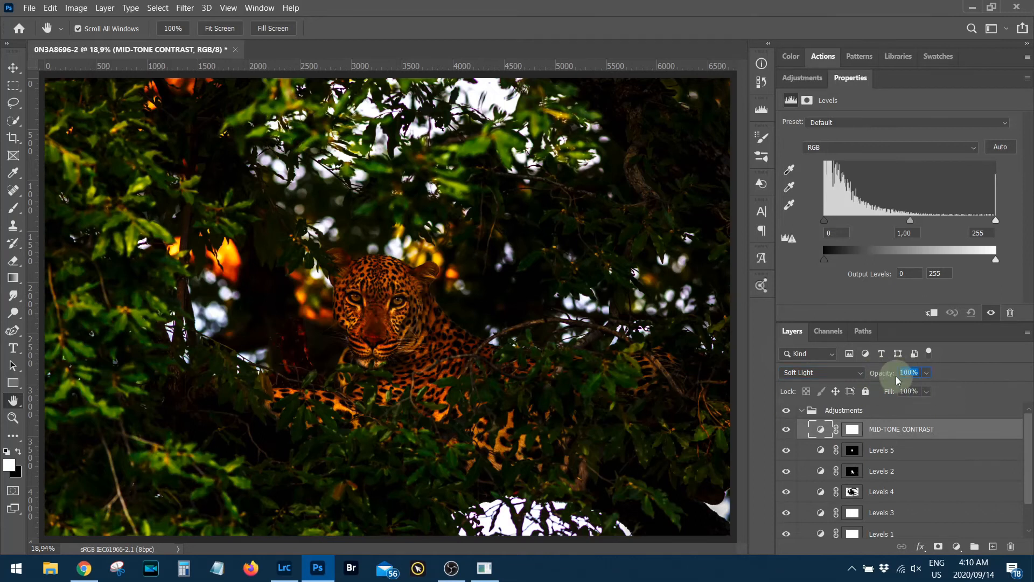
text(20)
key(Return)
Compare the photo with the MID-TONE CONTRAST layer hidden and shown.
click(786, 430)
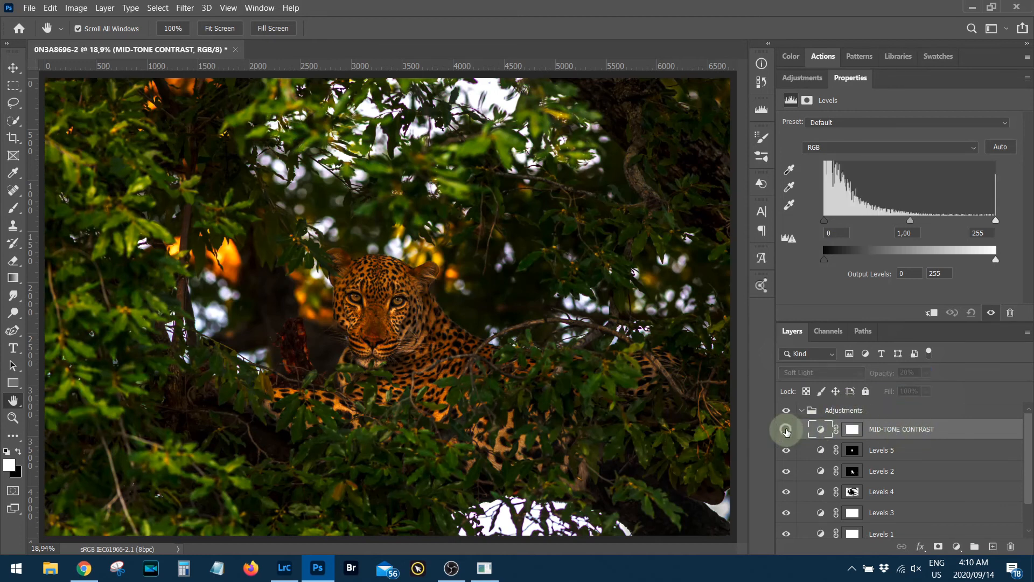
click(786, 430)
click(787, 429)
click(787, 430)
click(786, 429)
click(787, 429)
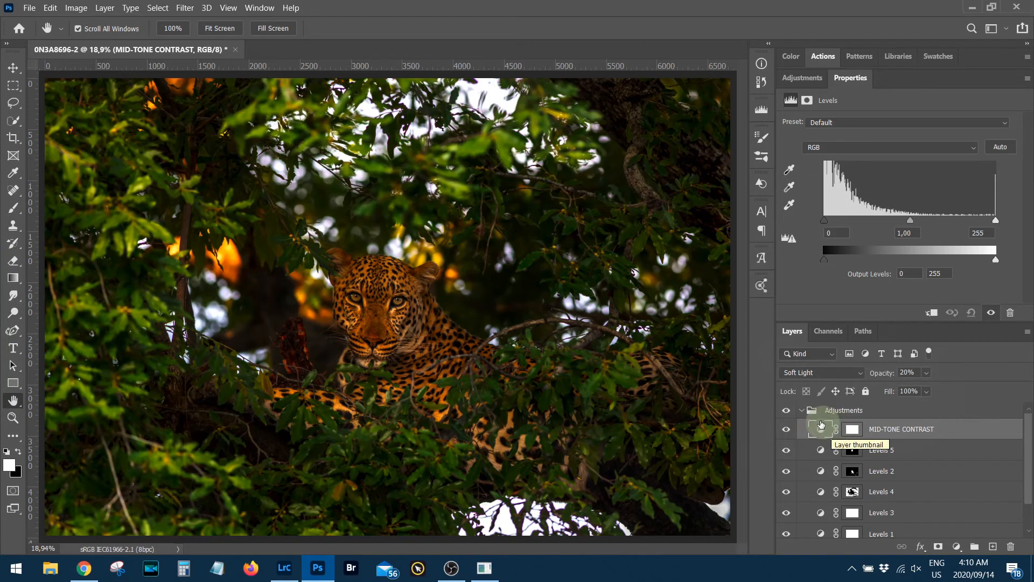
Add a Levels adjustment layer directly above Levels 3 with output levels 6 and 214.
click(803, 412)
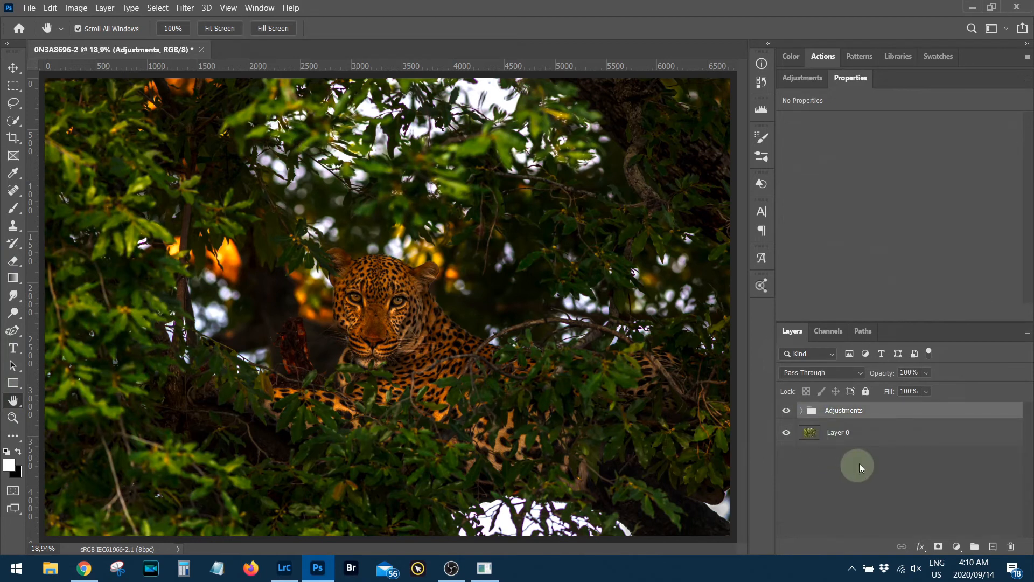
click(802, 414)
click(883, 507)
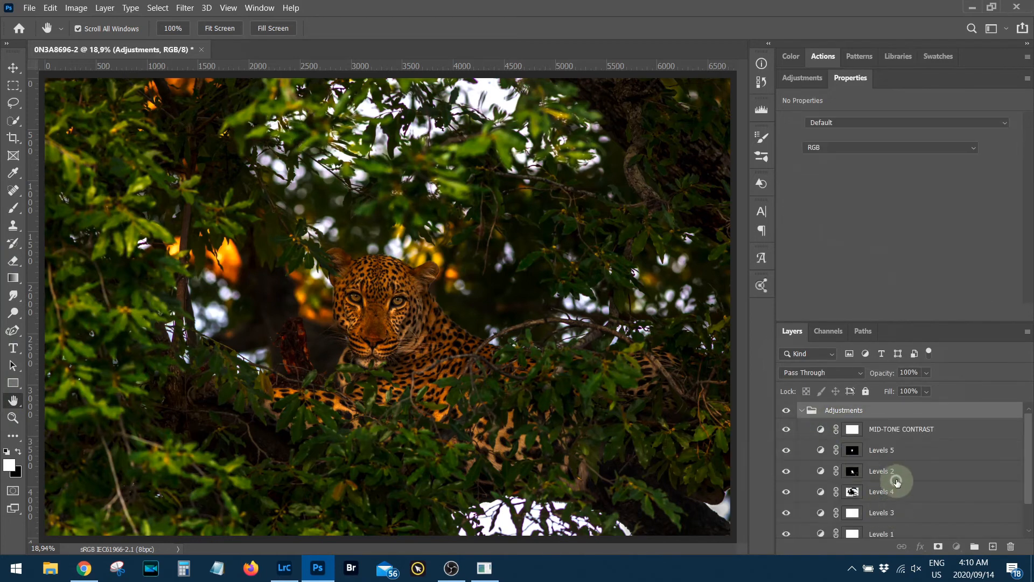
click(803, 78)
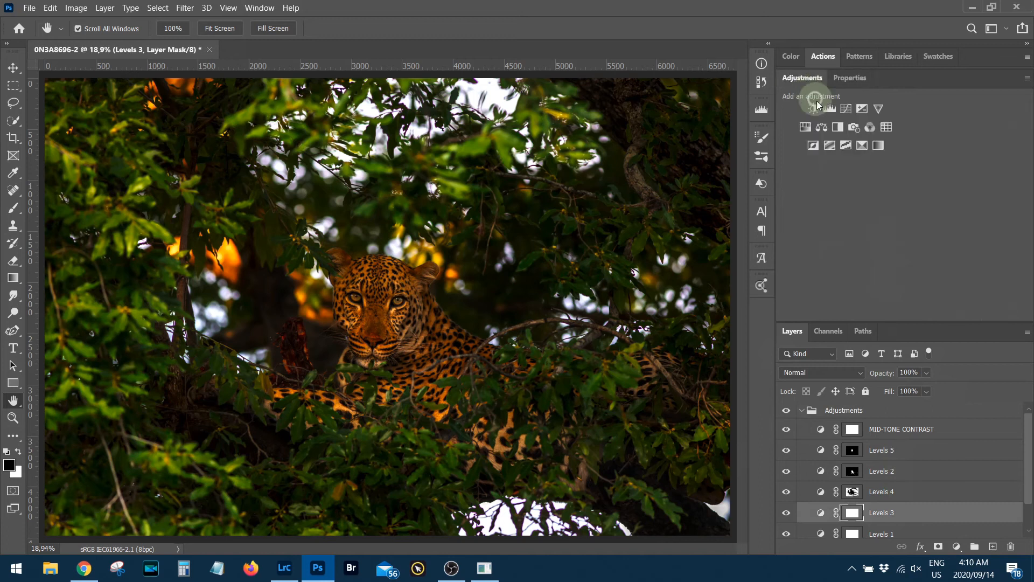
click(830, 110)
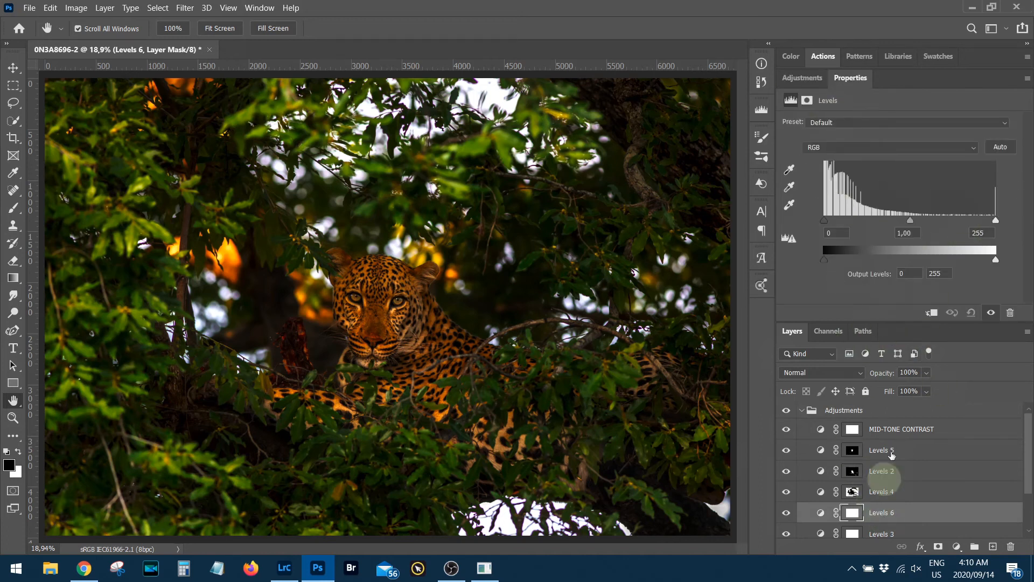
drag(995, 259, 968, 262)
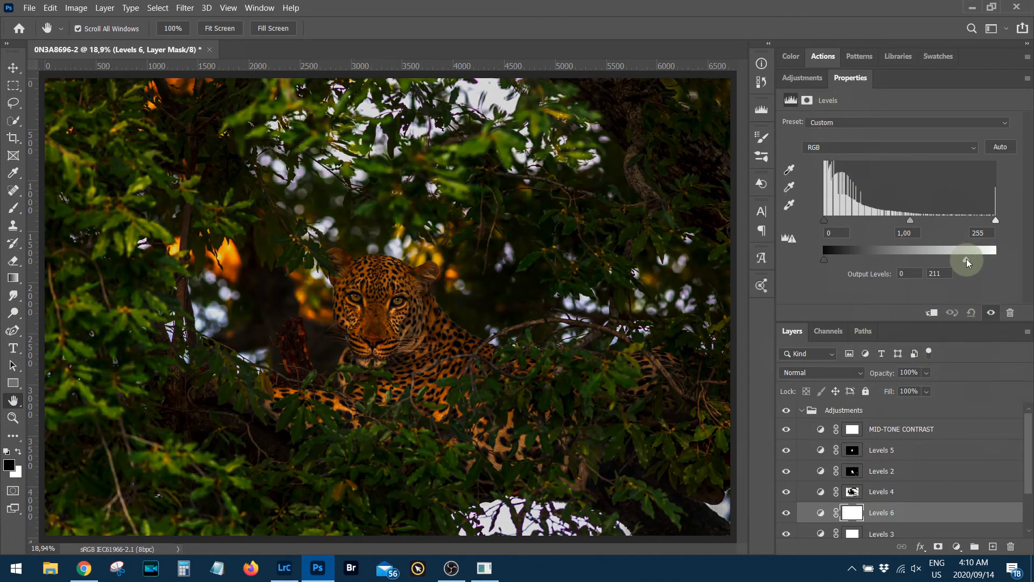
drag(824, 260, 830, 265)
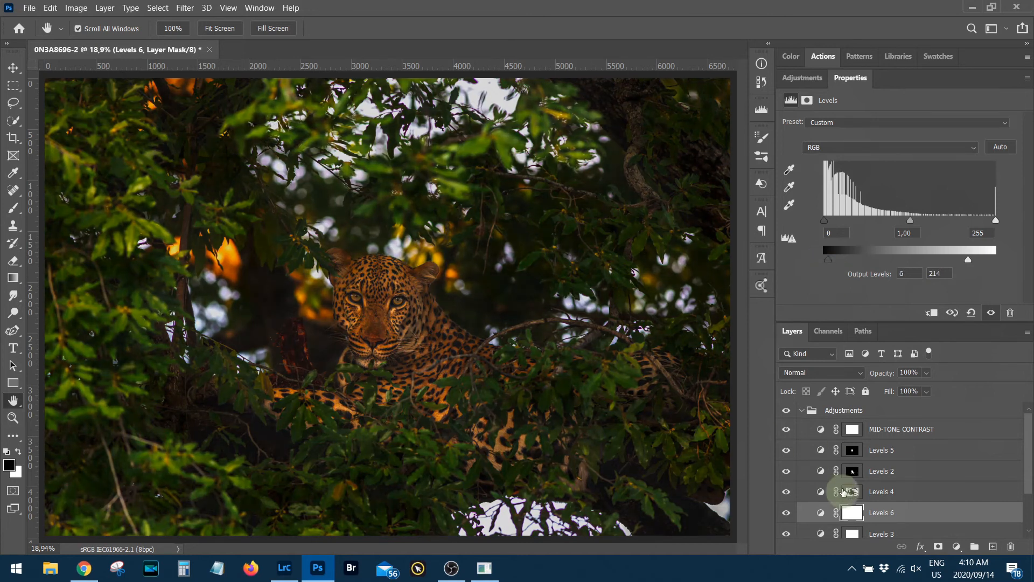
Load the Levels 2 mask as a selection, fill it with black on the Levels 6 mask, and deselect.
ctrl+click(853, 474)
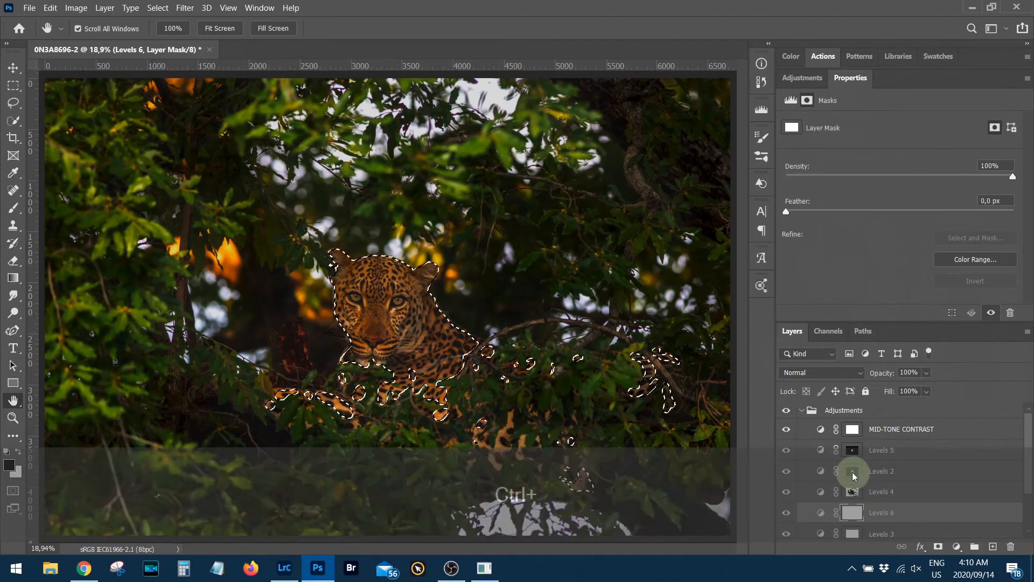
click(852, 518)
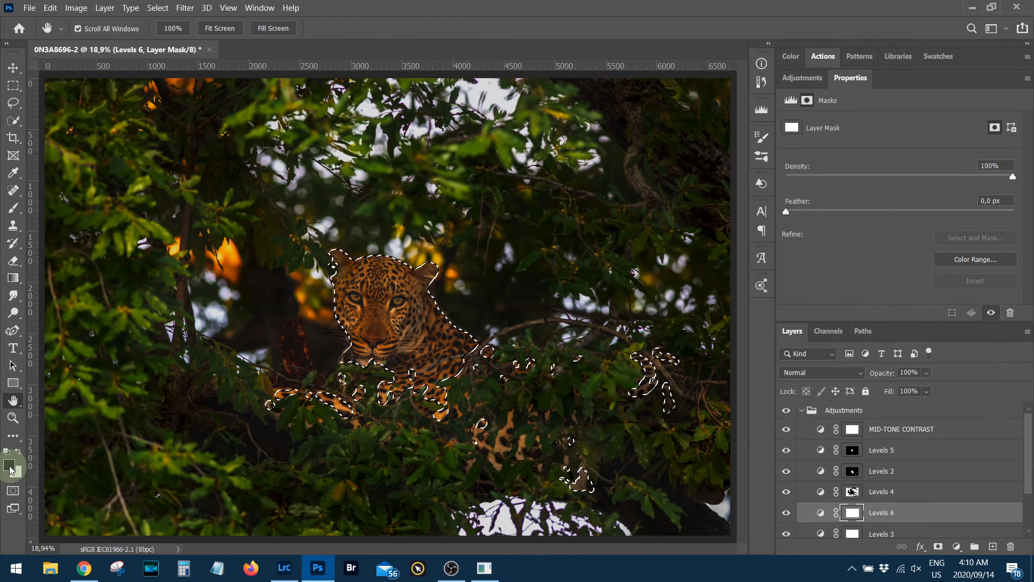
alt+click(853, 515)
key(alt+BackSpace)
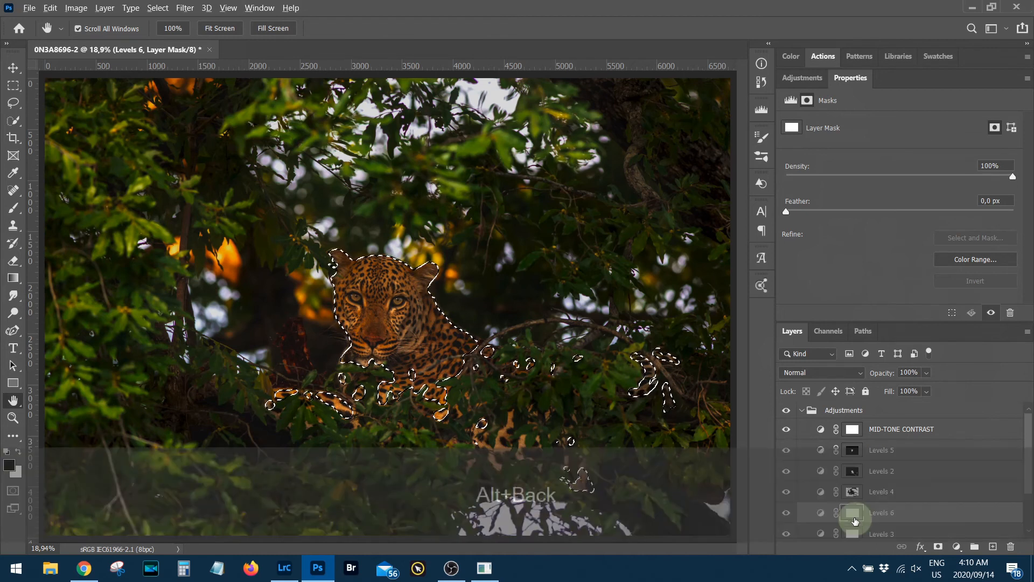
key(ctrl+d)
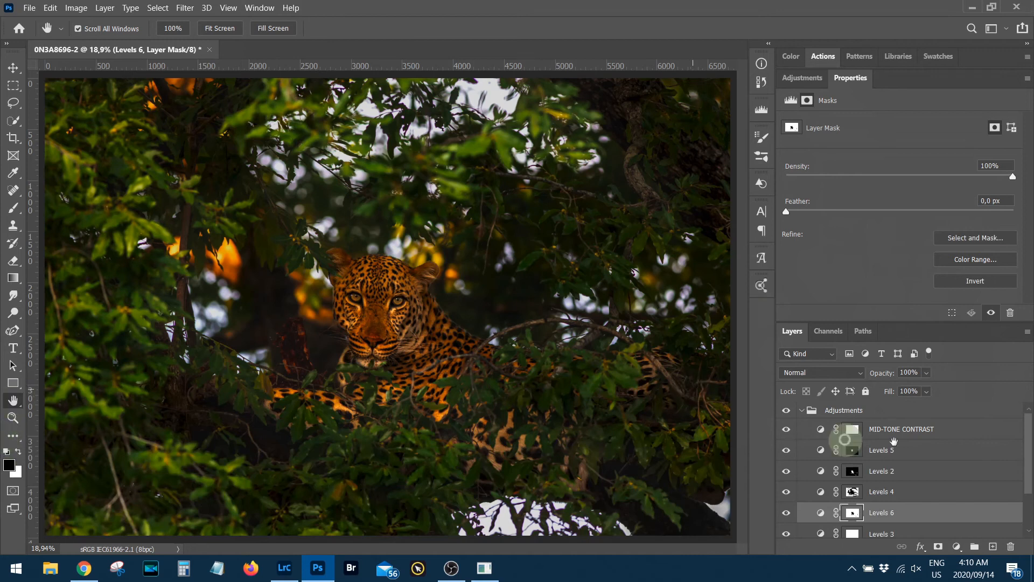
Compare the photo with the Levels 6 layer hidden and shown.
click(786, 512)
click(786, 512)
click(785, 512)
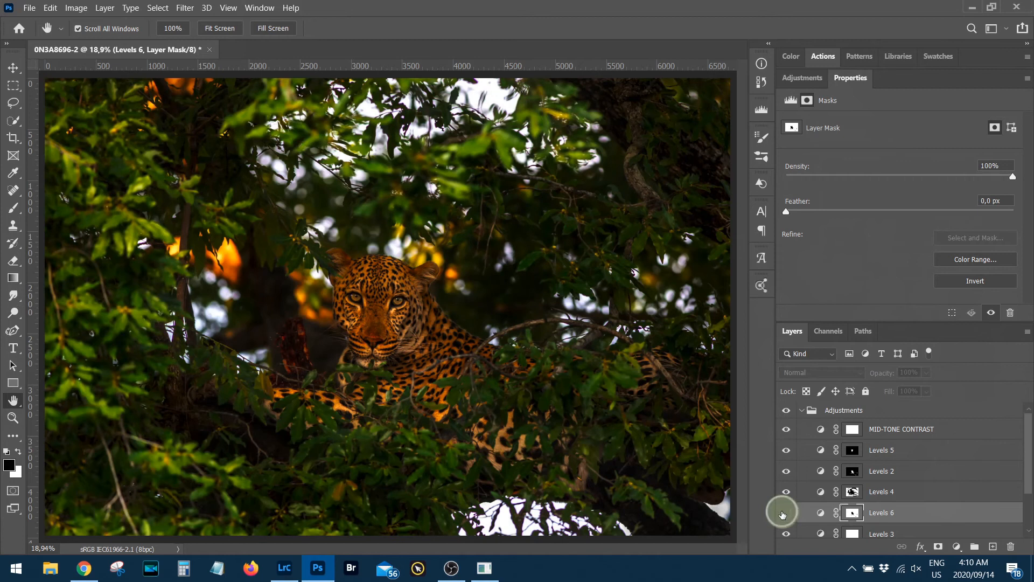
click(784, 513)
click(784, 512)
click(785, 513)
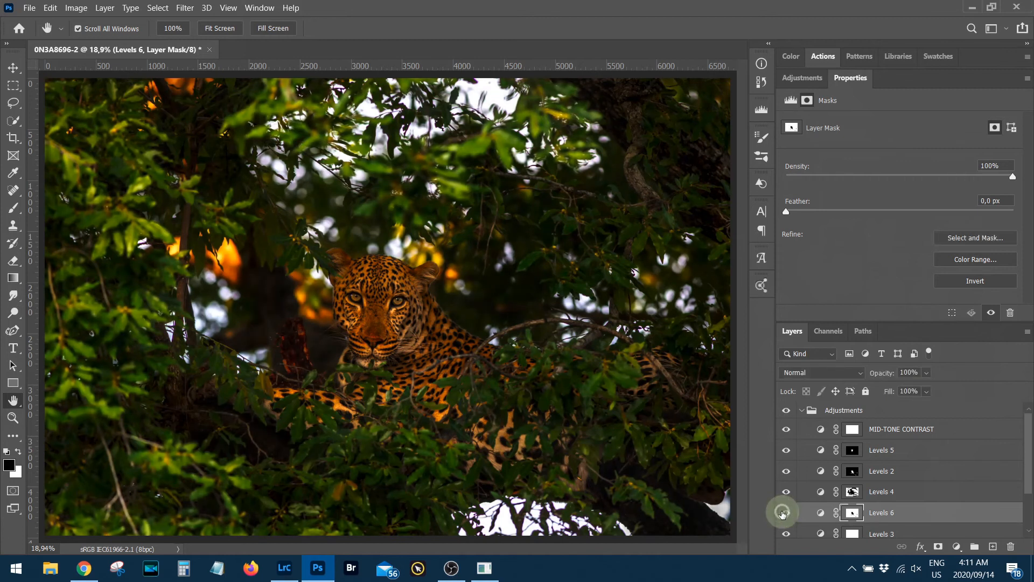
Add a Hue/Saturation adjustment layer above MID-TONE CONTRAST with saturation -16.
click(910, 428)
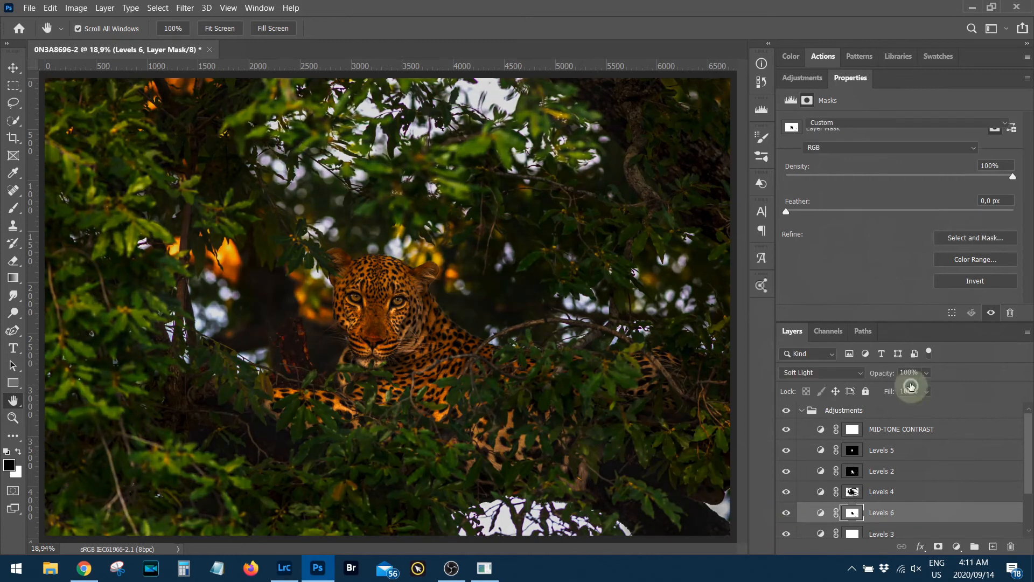
click(801, 77)
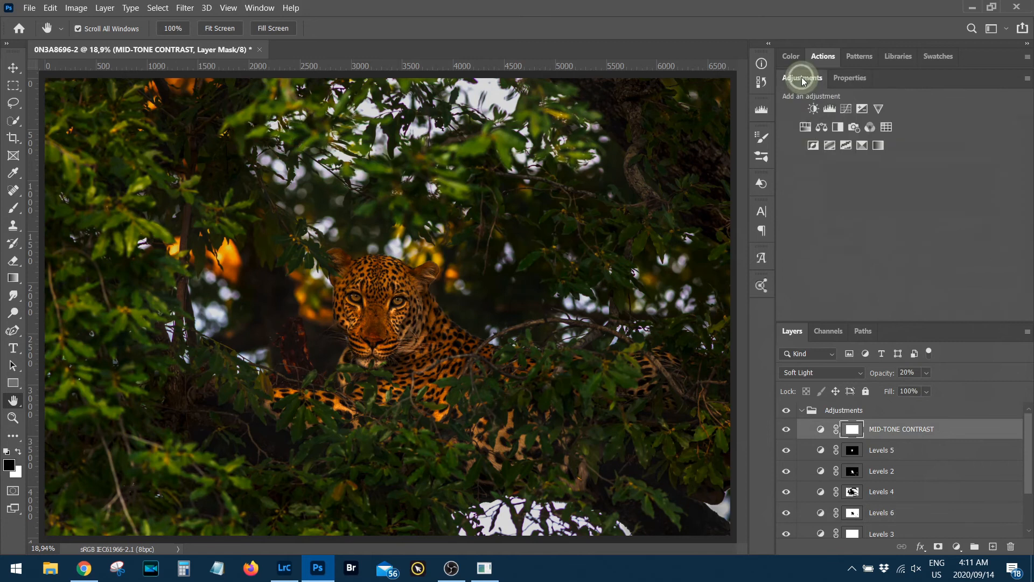
click(805, 128)
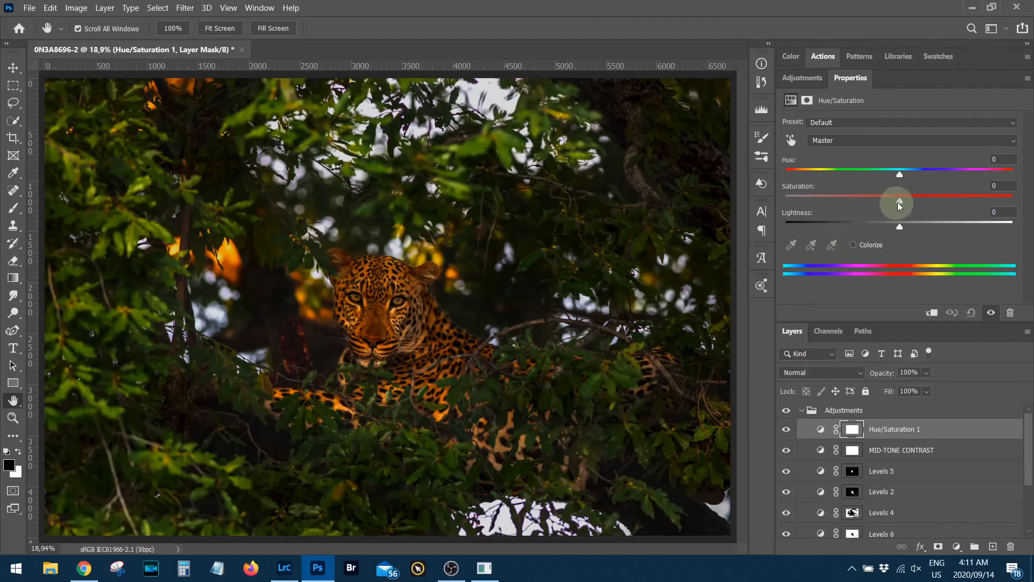
drag(898, 203, 882, 202)
Compare the photo's colours with the Hue/Saturation layer hidden and shown.
click(786, 430)
click(785, 430)
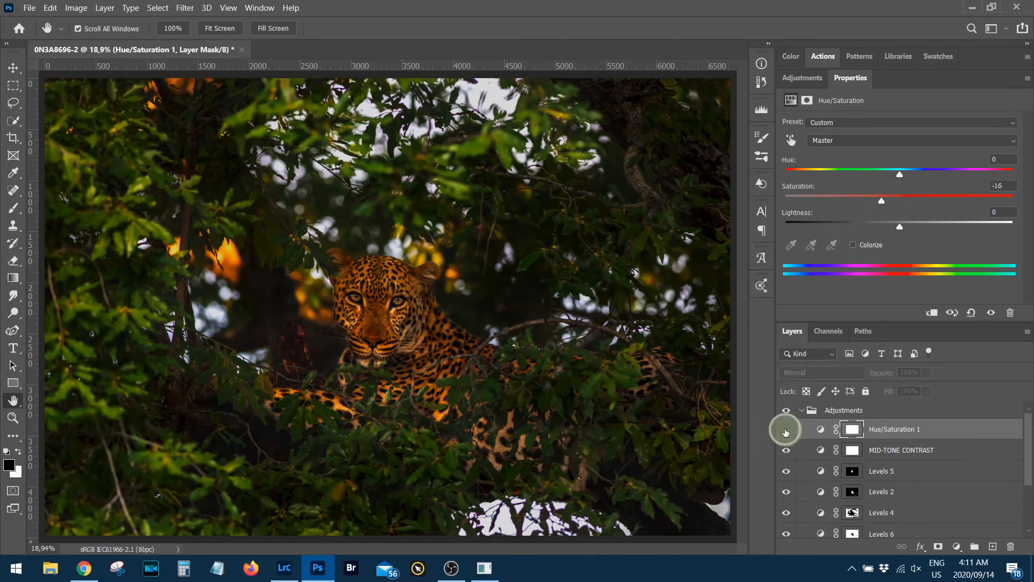
click(786, 430)
click(786, 430)
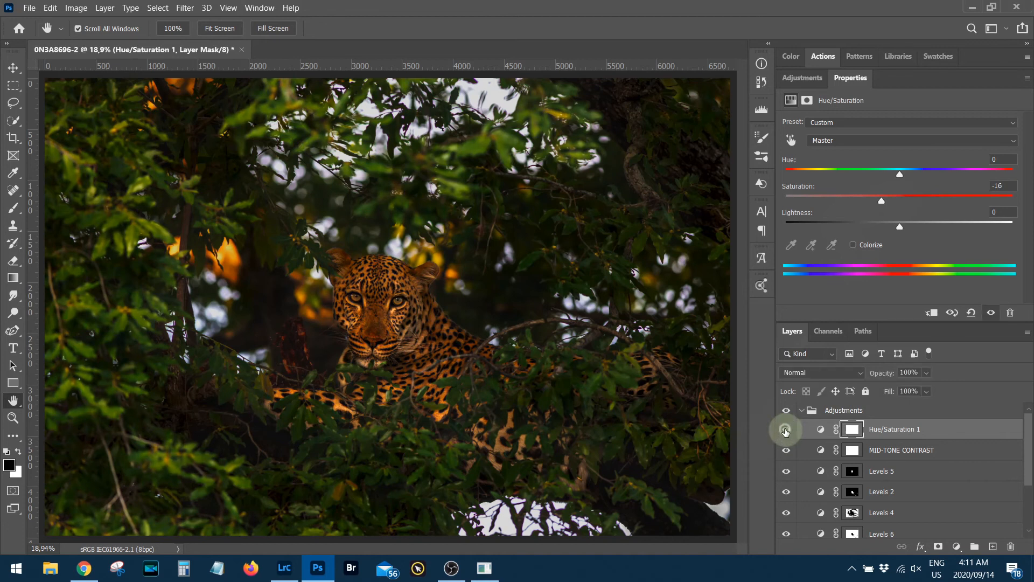
click(786, 430)
click(786, 430)
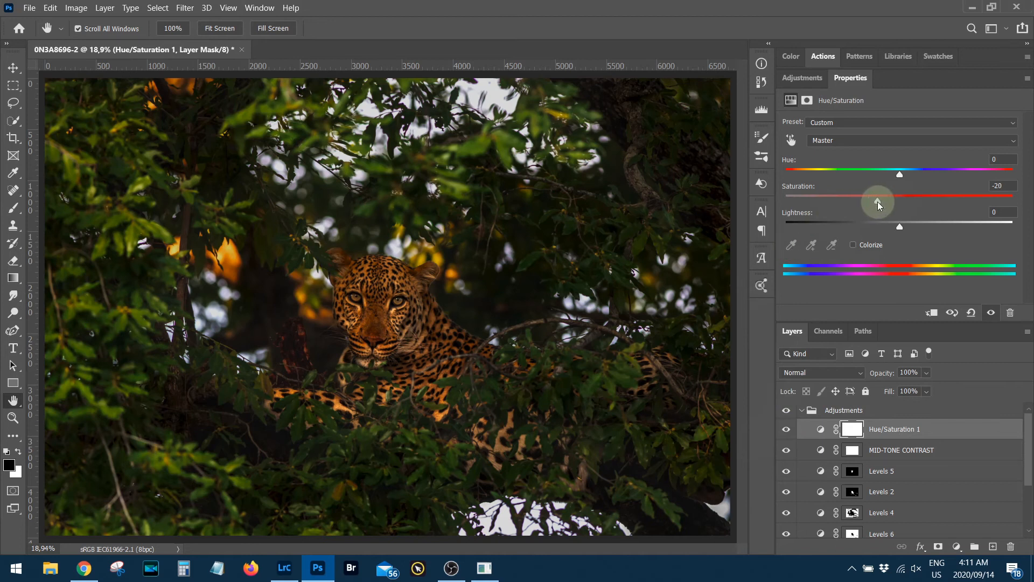
With the Hue/Saturation layer's saturation at -20, compare its effect and leave the layer hidden.
click(787, 431)
click(787, 431)
click(789, 433)
click(788, 433)
click(898, 431)
click(788, 431)
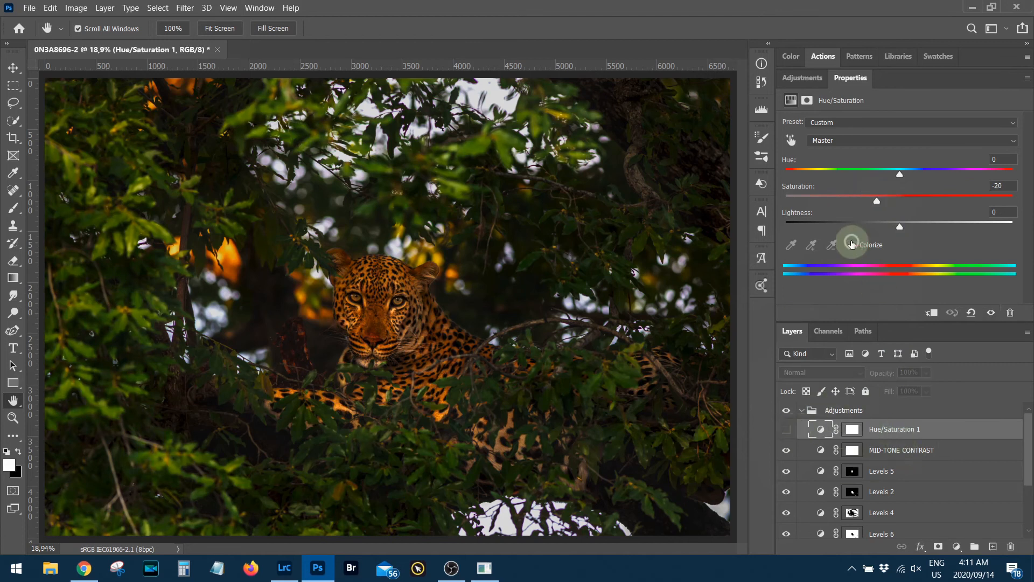
Add a Channel Mixer adjustment layer above the Hue/Saturation layer and choose Green as its output channel.
double_click(837, 78)
click(815, 79)
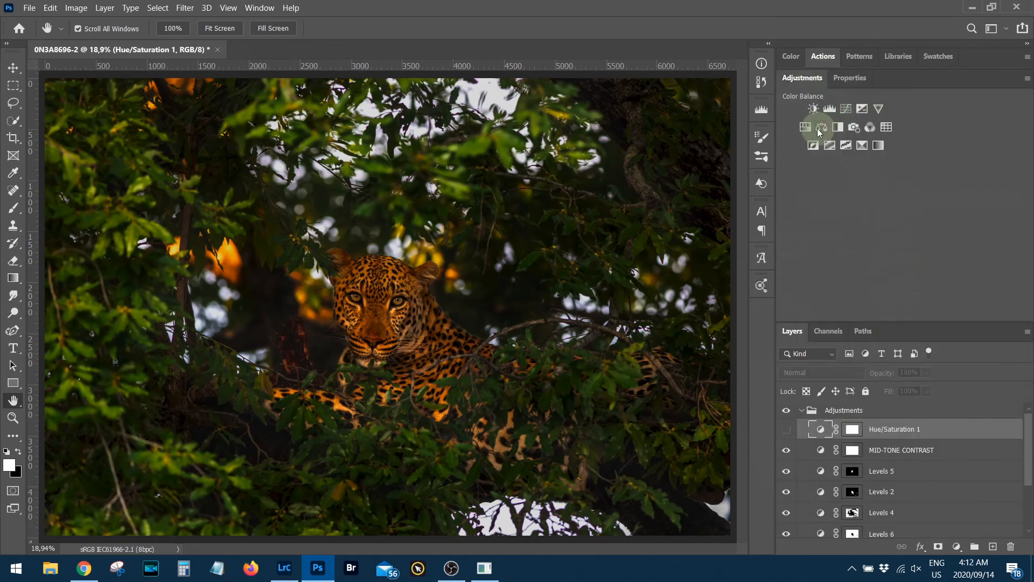
click(868, 129)
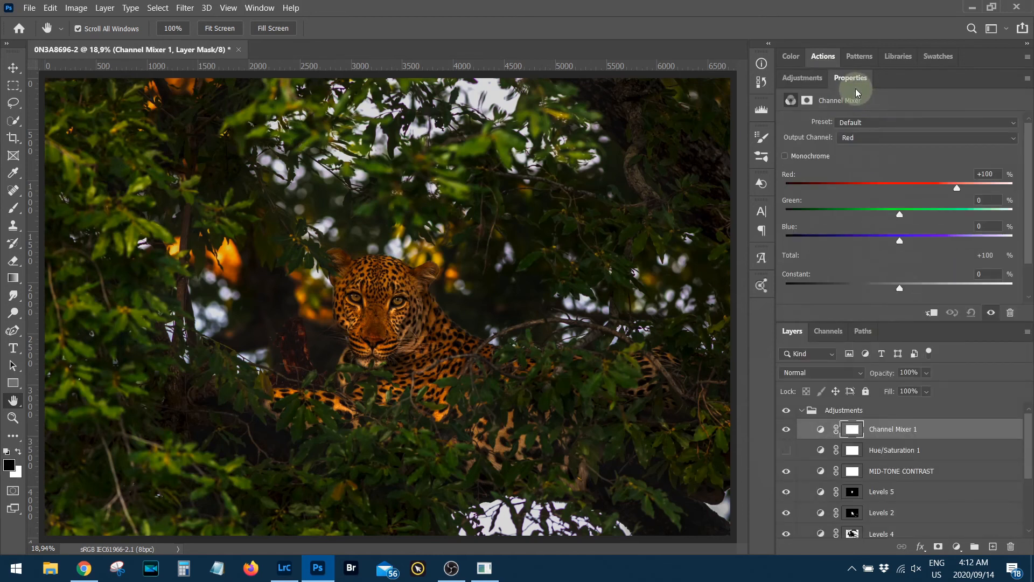
click(896, 139)
click(884, 159)
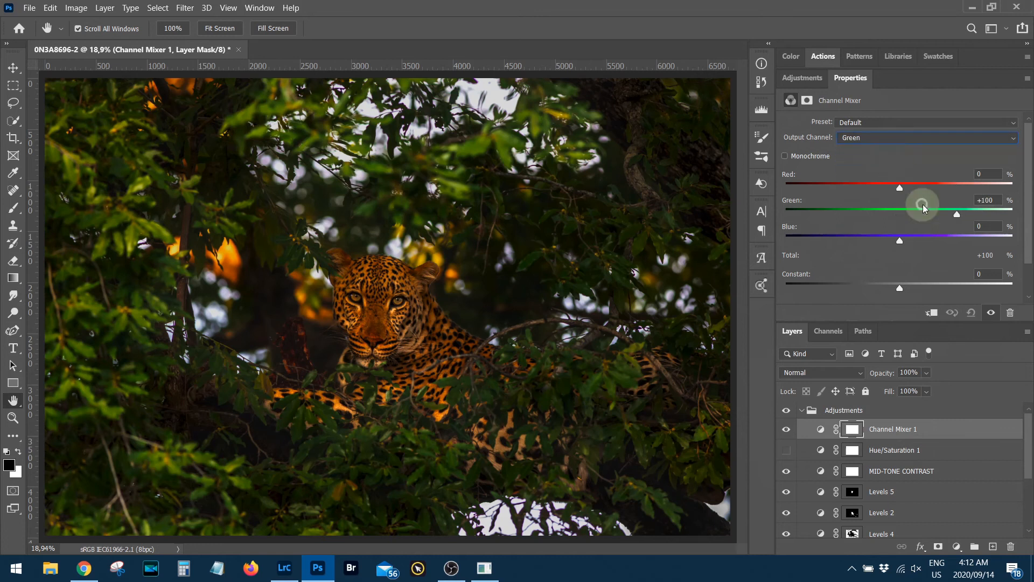
Try Green +80% and Blue +20% in the Green output channel, compare the effect, and reset the Channel Mixer.
click(957, 214)
drag(957, 215, 945, 214)
mouse_move(901, 187)
mouse_down()
mouse_move(911, 189)
mouse_move(900, 189)
mouse_up()
drag(901, 238, 912, 240)
click(784, 431)
click(785, 431)
click(785, 431)
click(784, 433)
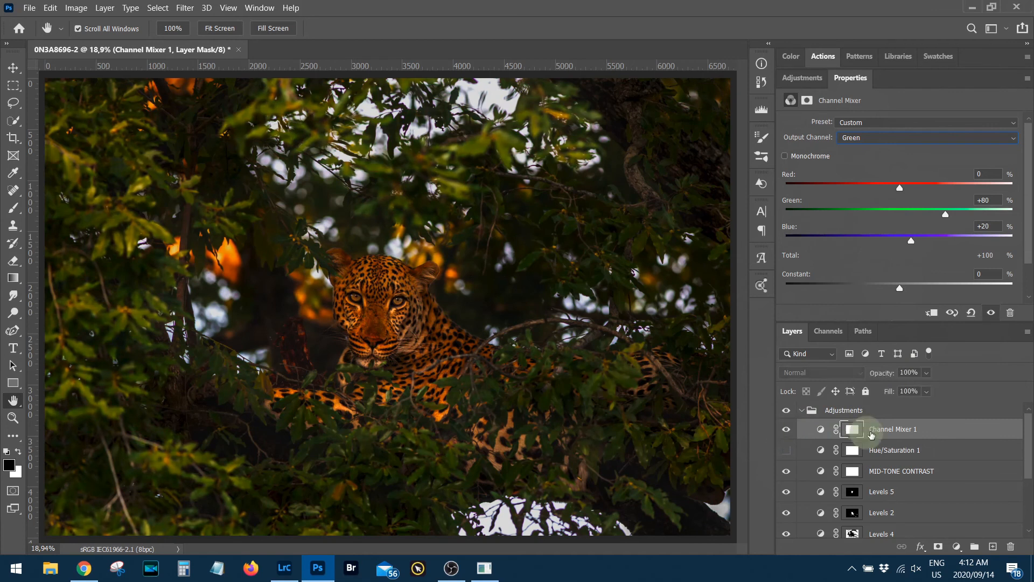
click(971, 312)
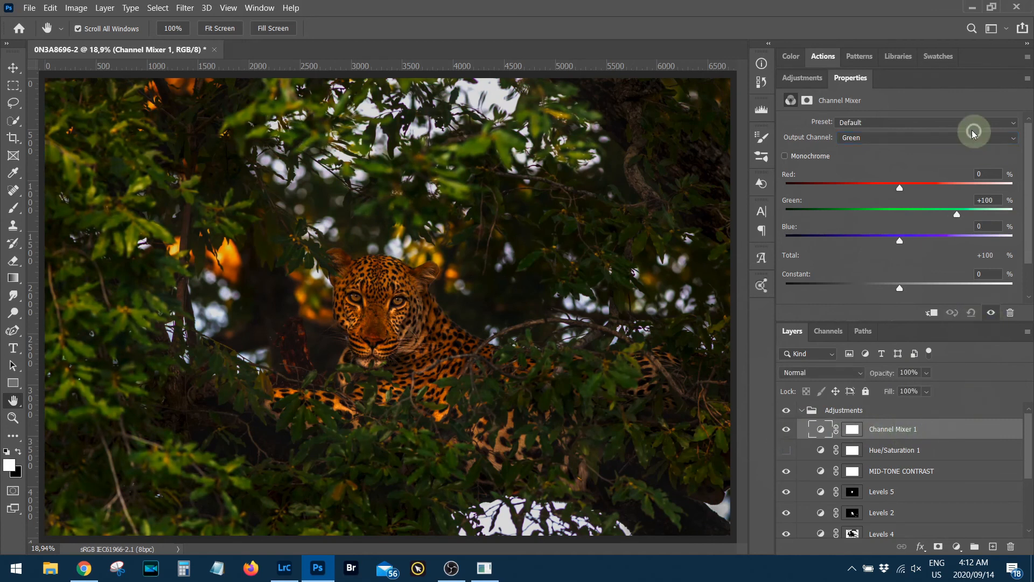
In the Channel Mixer's Red output channel, set Red to +80%, Green to +20% and Blue to 0%.
click(927, 137)
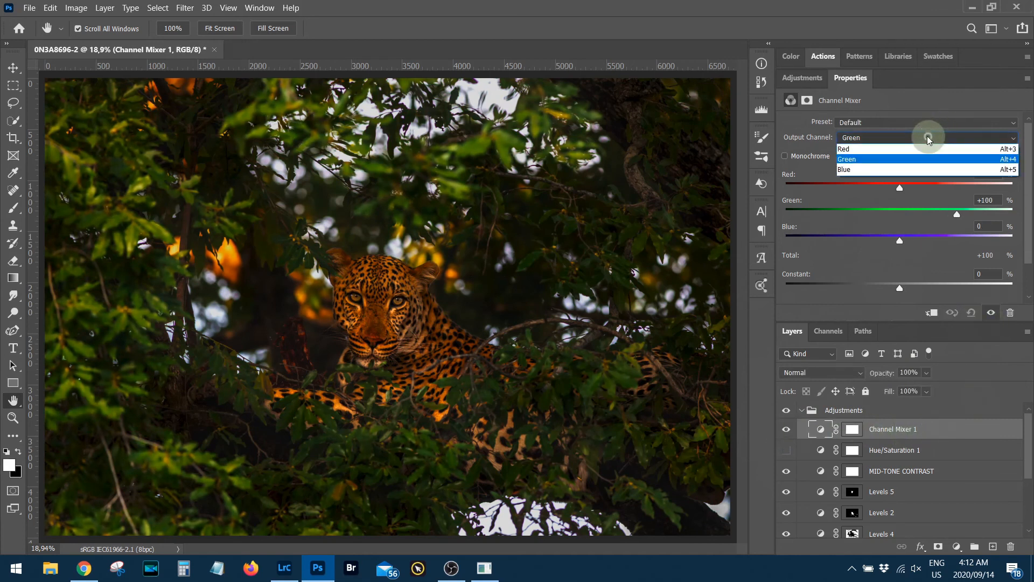
click(886, 149)
drag(901, 215, 908, 218)
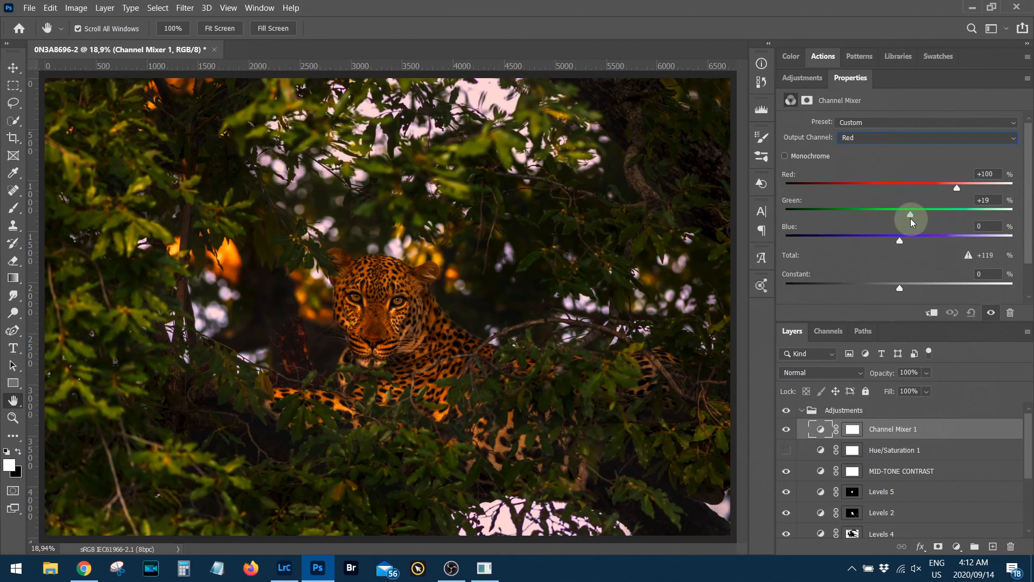
drag(911, 219, 912, 219)
drag(957, 186, 945, 186)
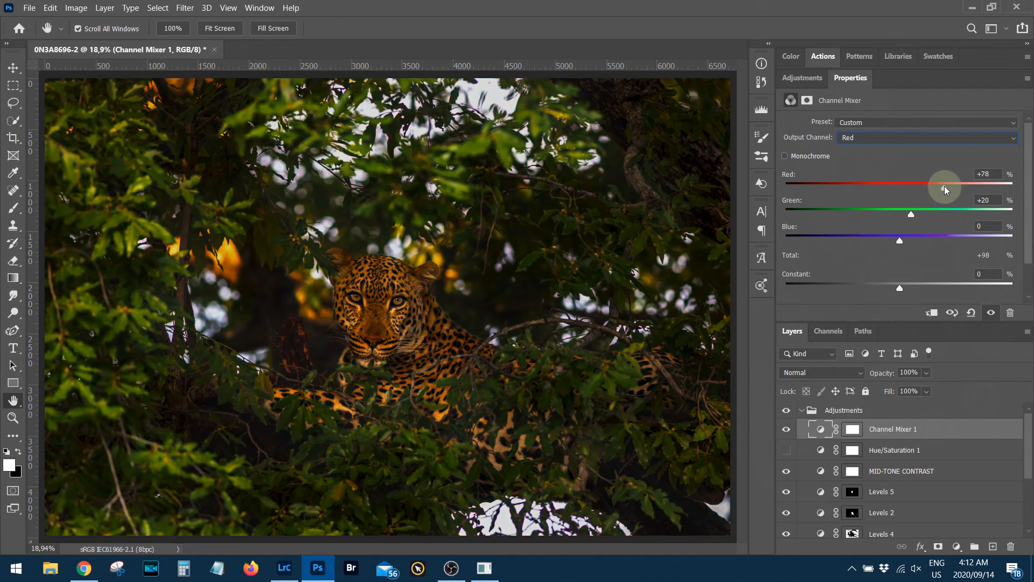
drag(945, 186, 945, 186)
drag(901, 240, 913, 242)
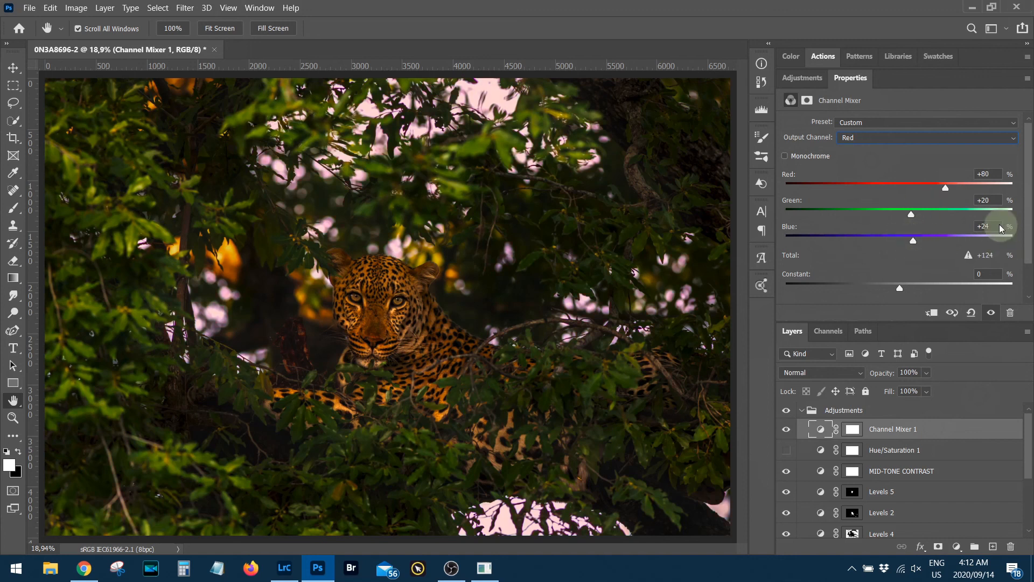
drag(1001, 229, 960, 226)
text(0)
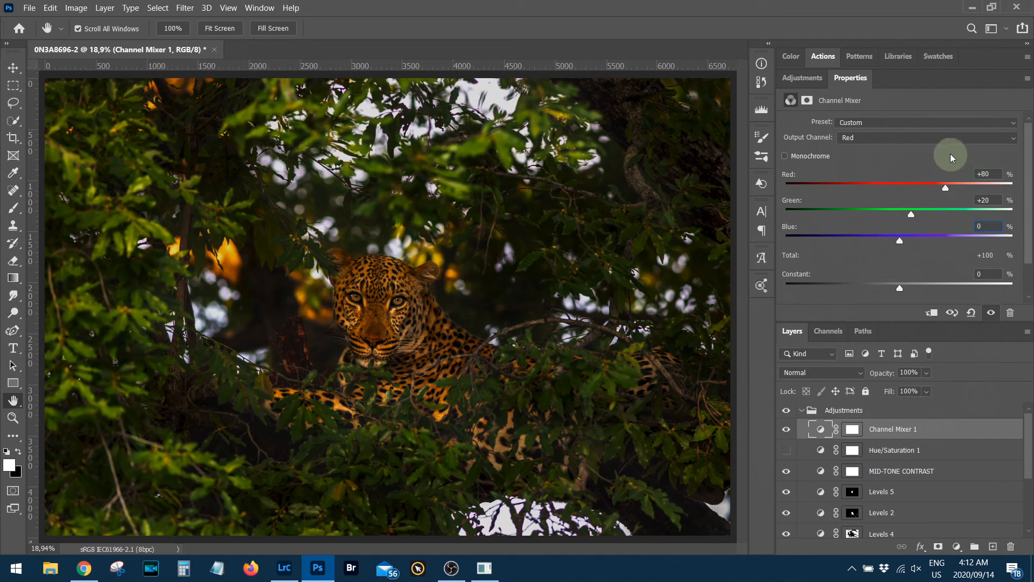
Switch the Channel Mixer to the Blue output channel and set Blue to +80% and Green to +20%.
click(947, 139)
click(897, 170)
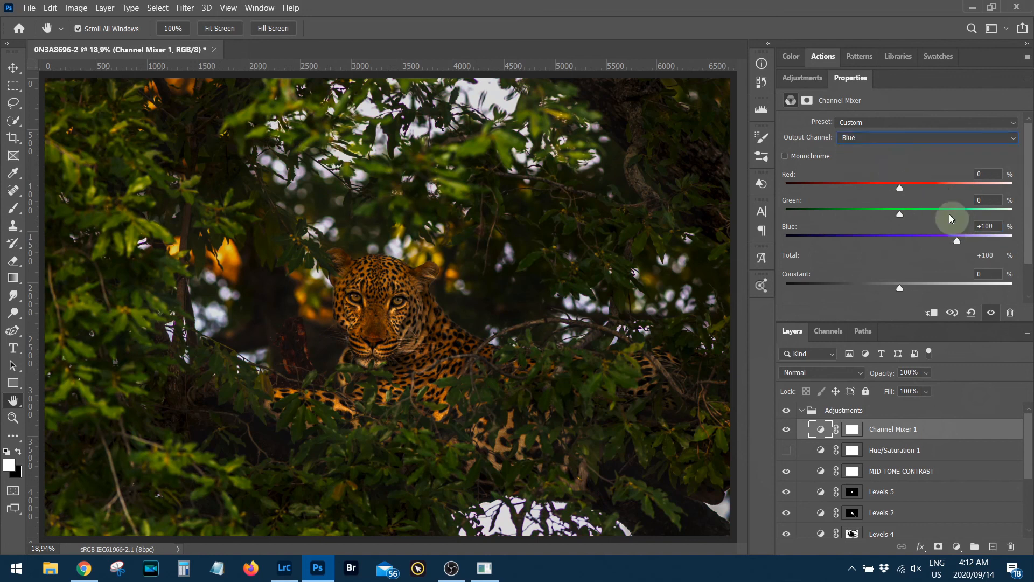
drag(959, 241, 954, 243)
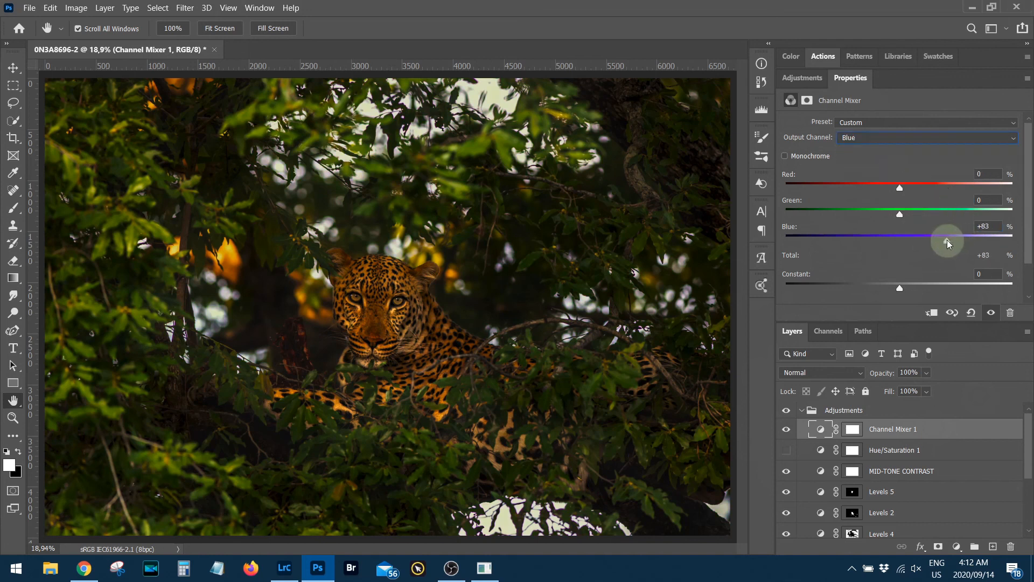
drag(899, 215, 911, 216)
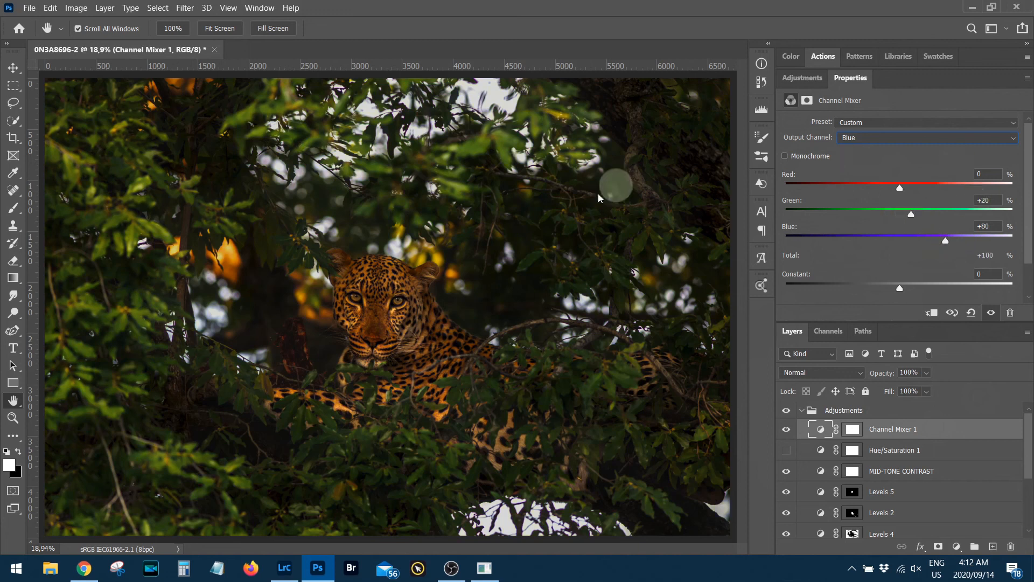
Compare the photo with the Channel Mixer layer hidden and shown, leaving the layer visible.
click(787, 429)
click(786, 429)
click(787, 434)
click(787, 434)
click(787, 434)
click(787, 434)
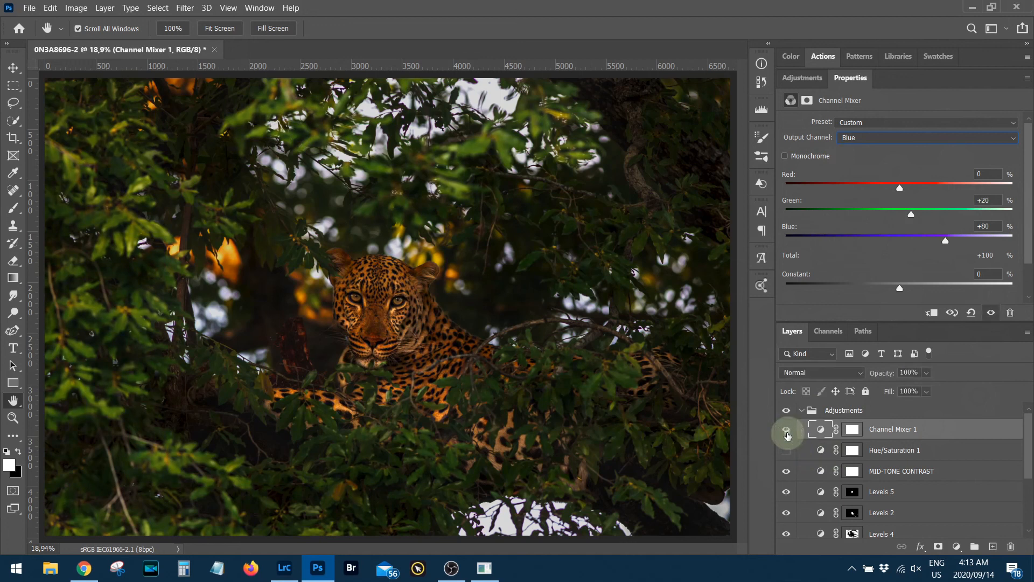
In the Blue output channel, set Blue to +65% and Green to +35%.
drag(946, 237, 919, 220)
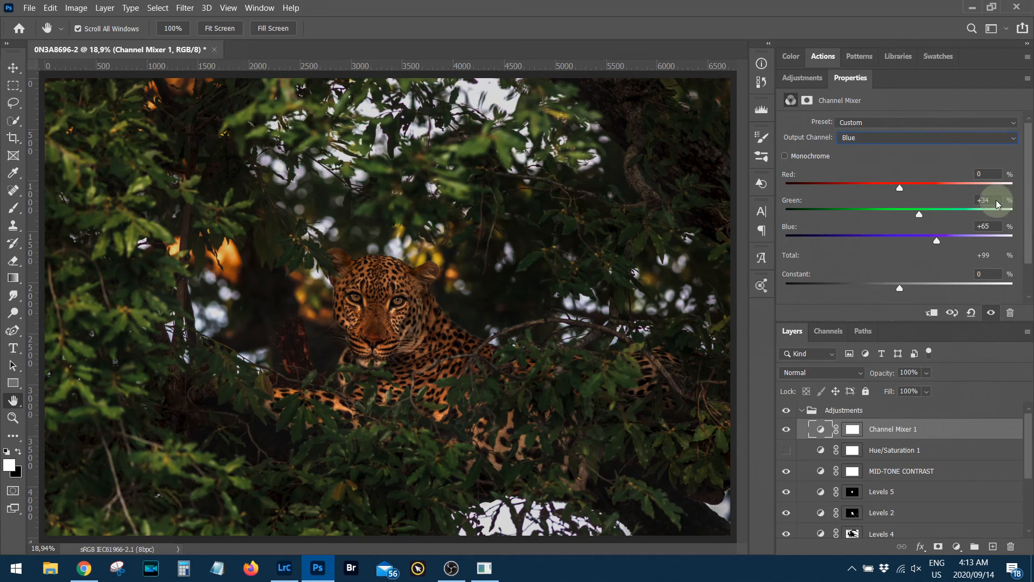
drag(998, 200, 964, 205)
key(Up)
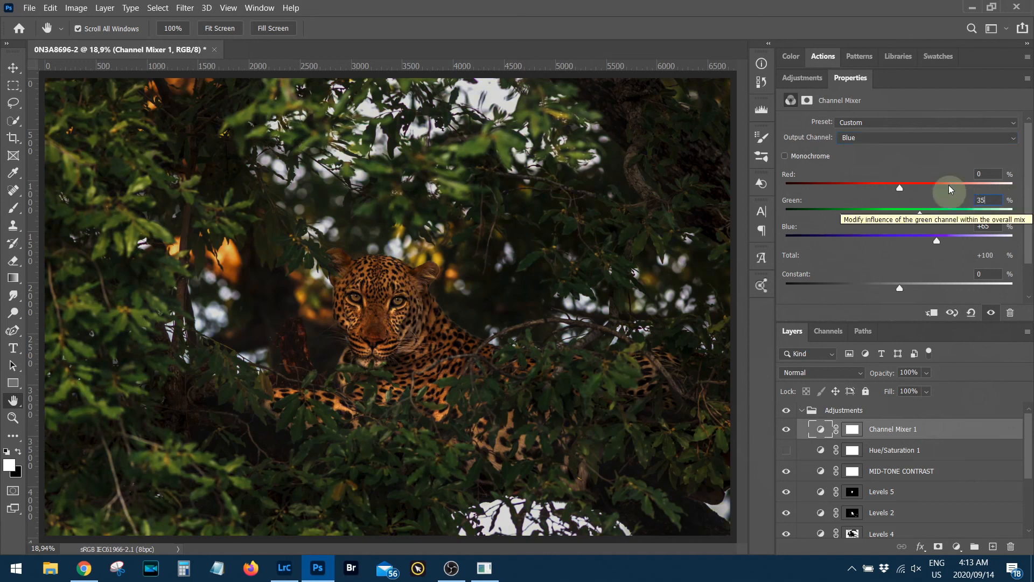
Compare the Channel Mixer's effect with the Hue/Saturation layer's, leaving only the Channel Mixer of the two visible.
click(785, 430)
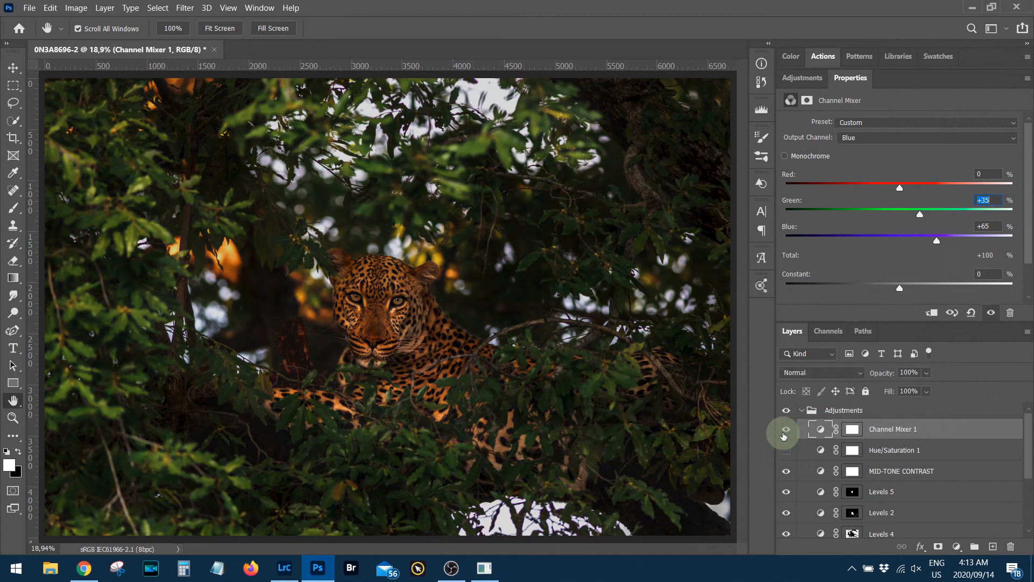
click(786, 450)
click(786, 429)
click(788, 449)
click(788, 450)
click(788, 450)
click(788, 451)
click(788, 451)
click(788, 430)
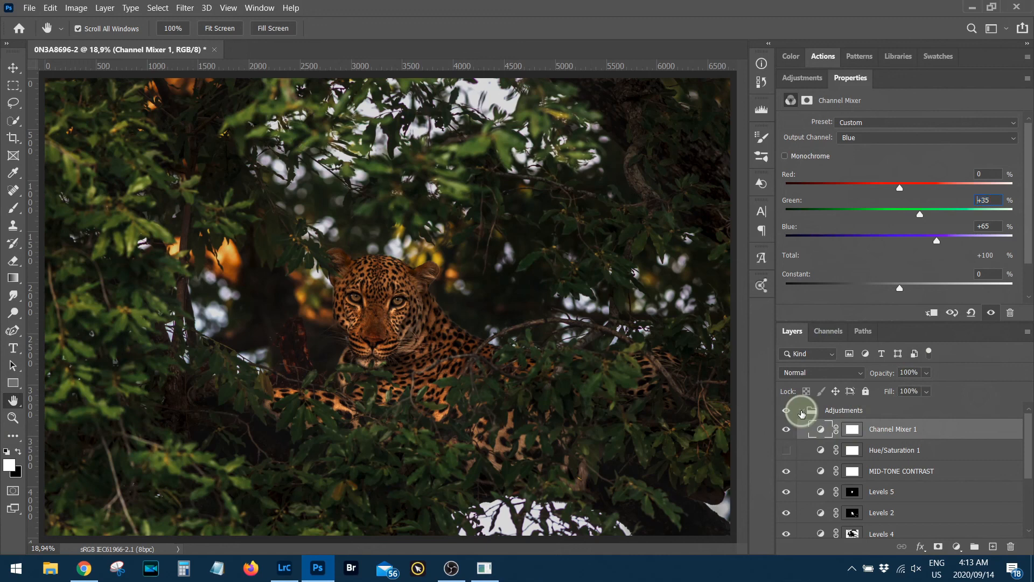
Collapse the Adjustments layer group and the adjustment properties to leave more room for the layer list.
click(802, 413)
click(851, 78)
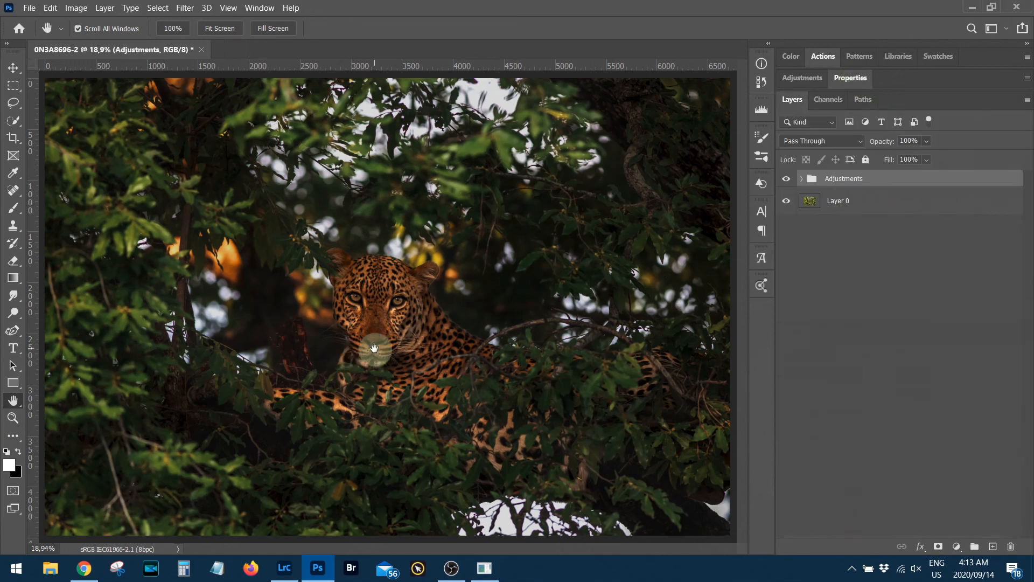